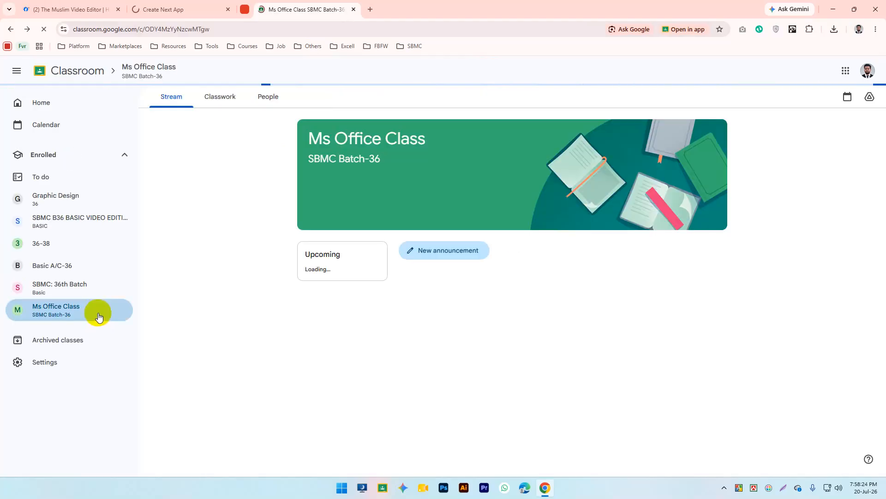
Step: Open the 'Ms Excel Exam File' post in Ms Office Class and view its workbook in Drive
left_click(54, 314)
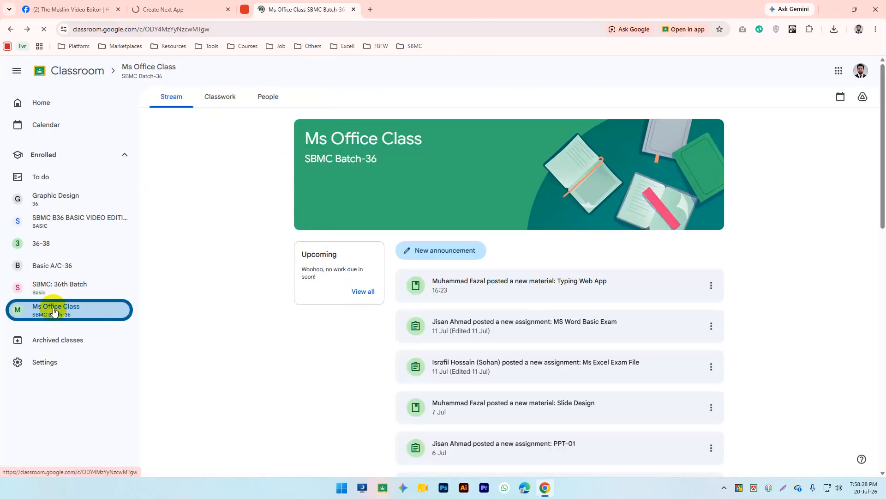
left_click(578, 367)
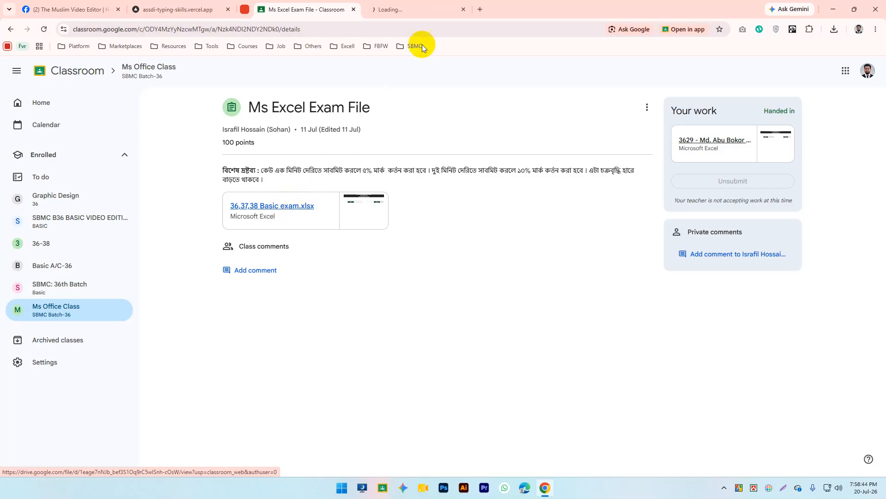
left_click(418, 6)
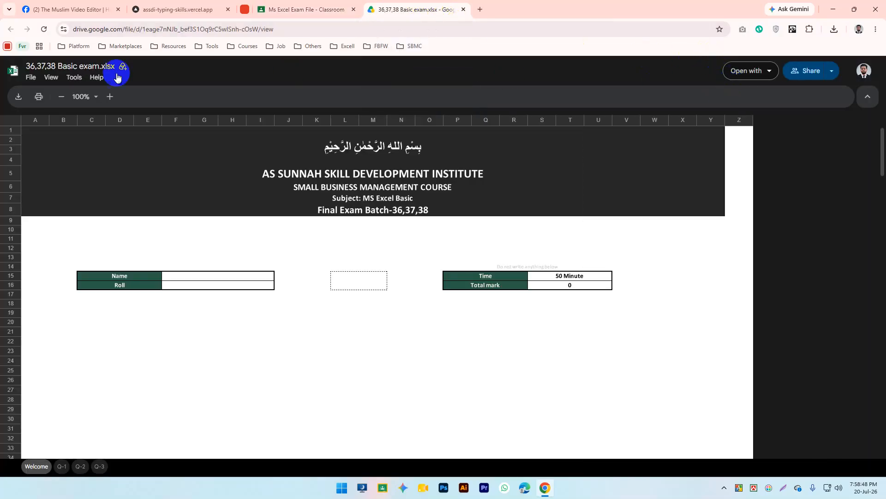
Step: Download 36,37,38 Basic exam.xlsx from Drive, close the preview, and open File Explorer
left_click(17, 97)
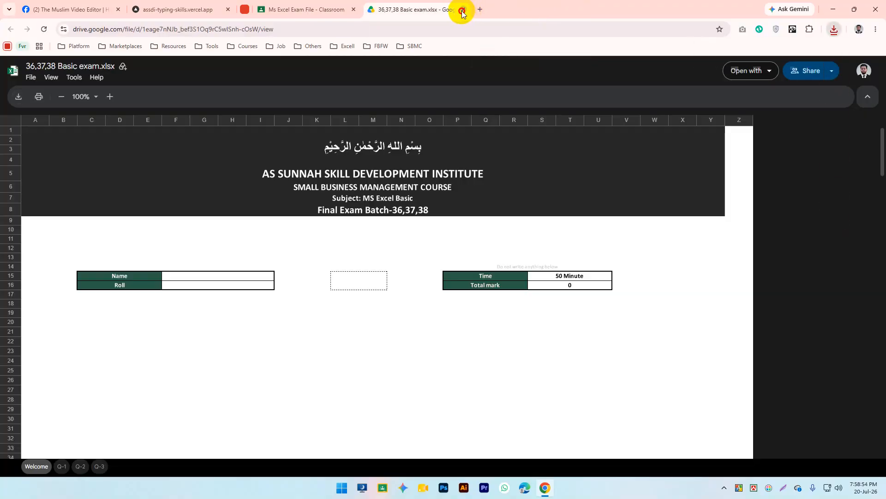
left_click(462, 9)
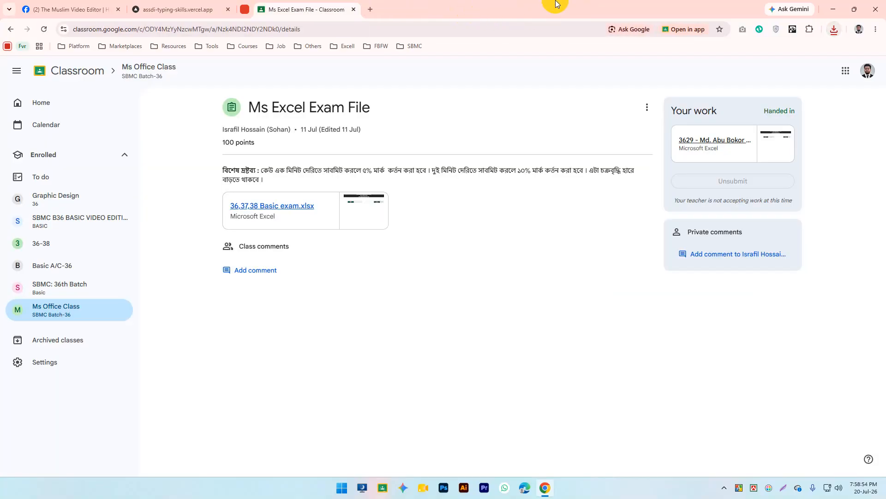
left_click(362, 489)
Step: In Downloads, rename the exam xlsx to the student's roll number and name, then open it in Excel
scroll(501, 330, "up", 5)
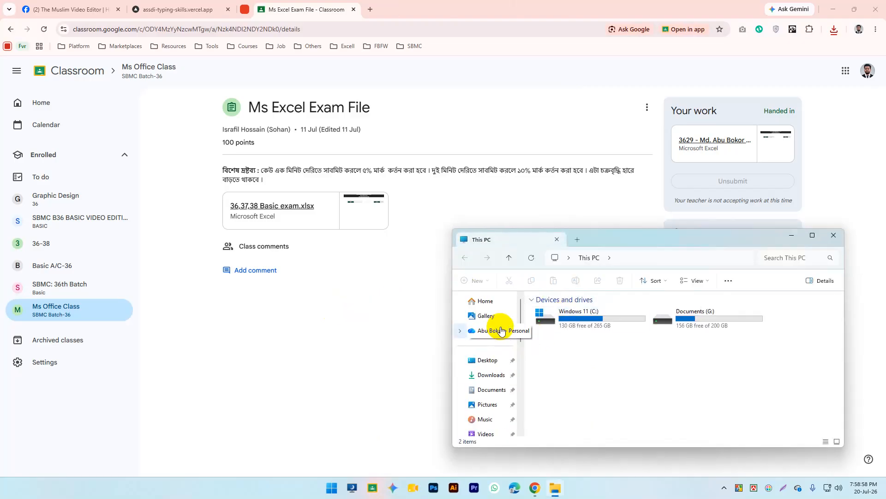
left_click(501, 374)
left_click(550, 363)
left_click(554, 361)
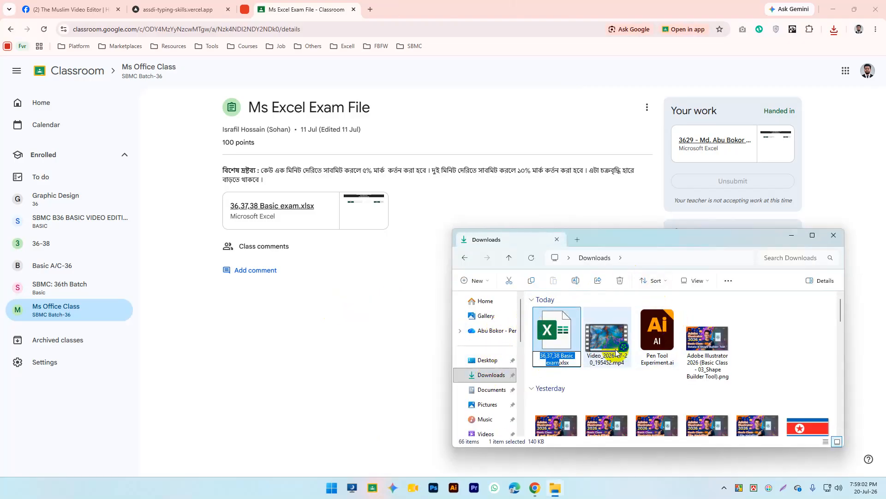
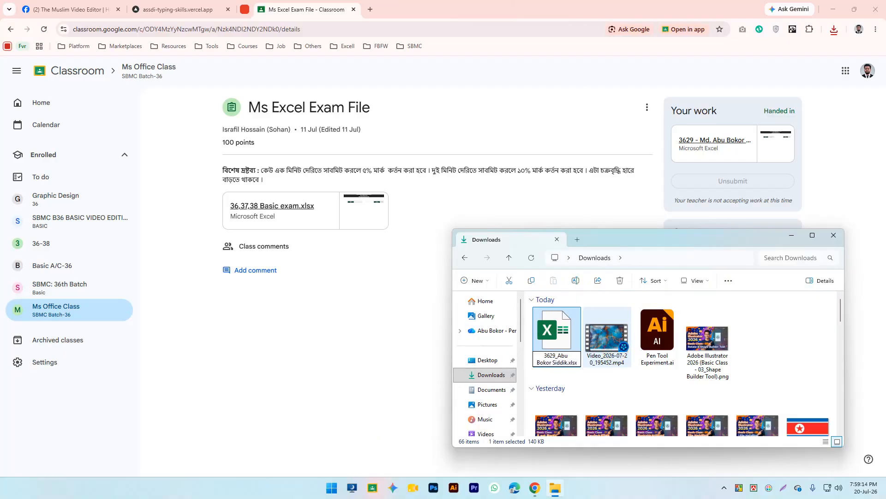
key("Return")
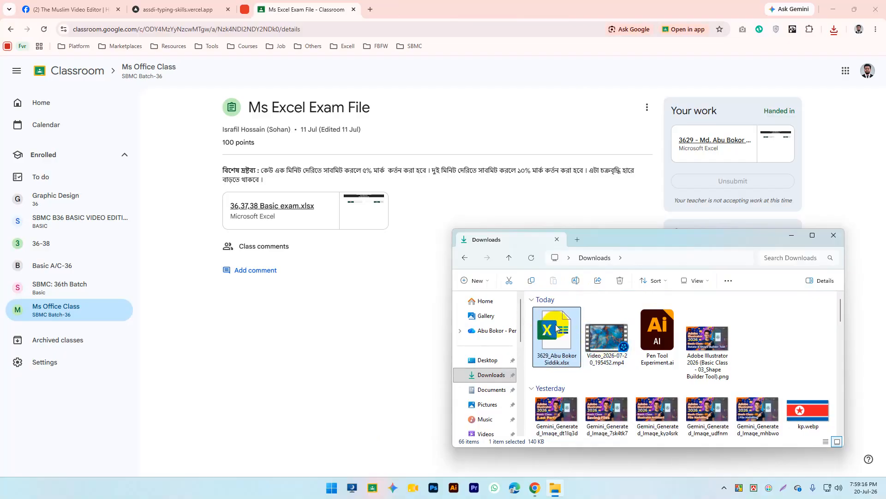
double_click(555, 325)
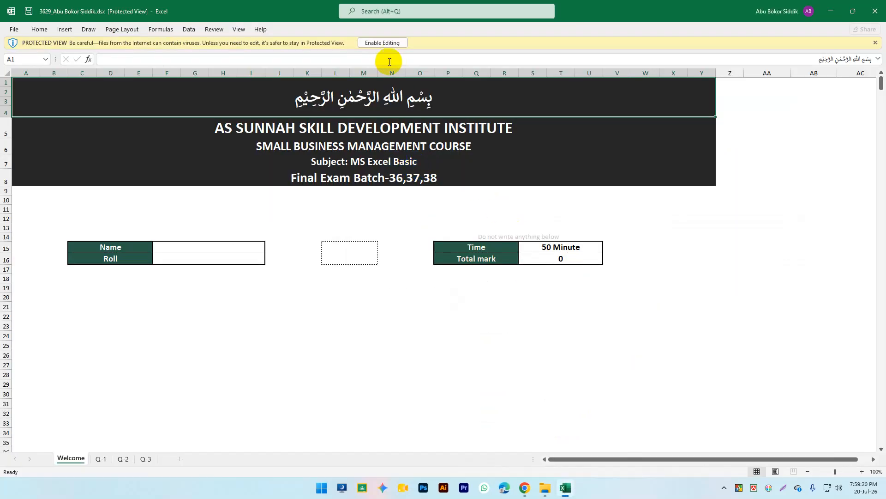
Step: Enable editing and look over the Q-1, Q-2 and Q-3 sheets before returning to Welcome
left_click(378, 42)
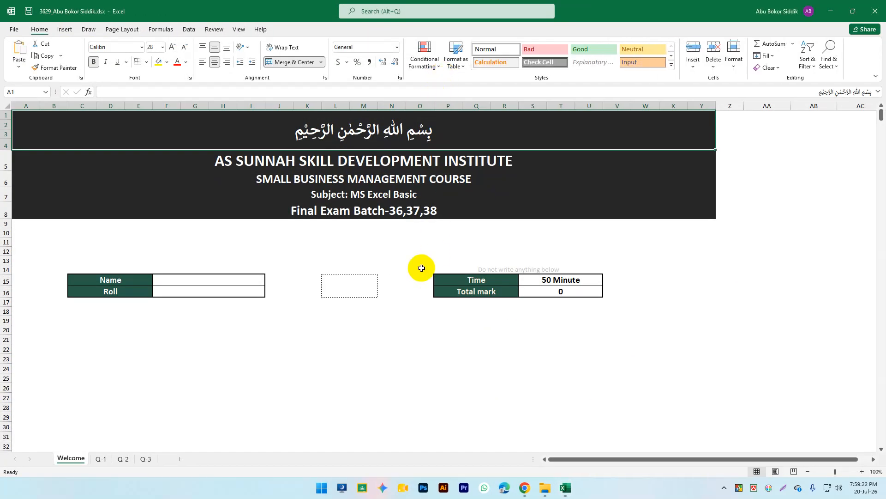
left_click(174, 290)
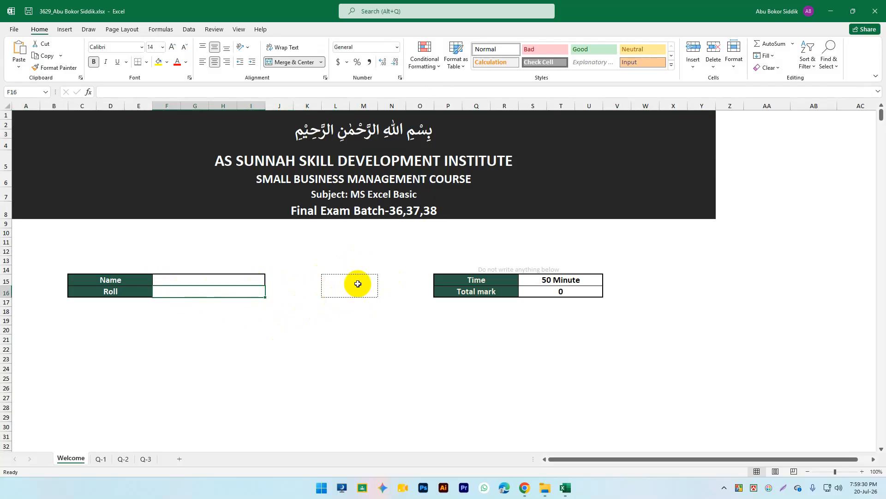
left_click(101, 460)
left_click(123, 460)
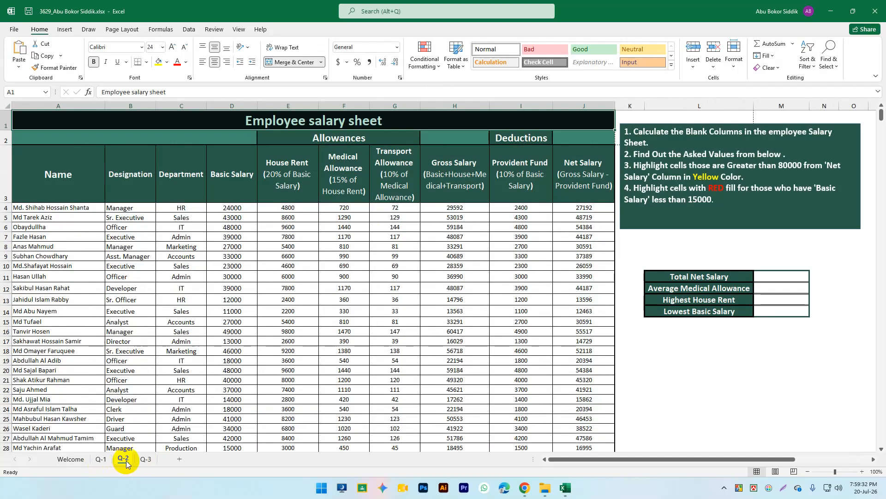
left_click(145, 460)
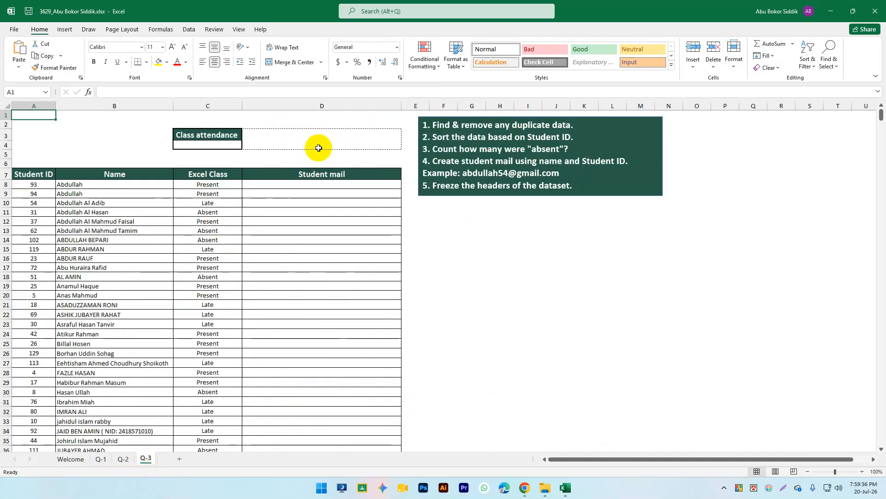
left_click(70, 459)
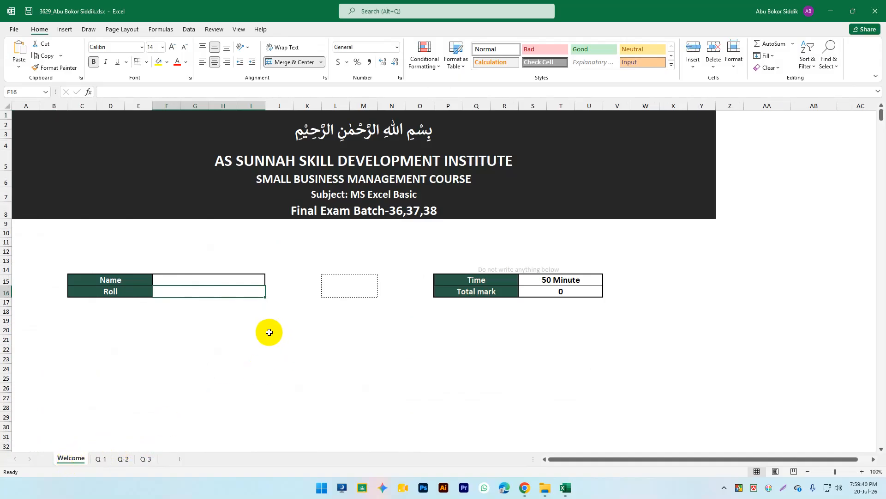
Step: Enter the student's full name in F15 and the roll number in F16
left_click(206, 281)
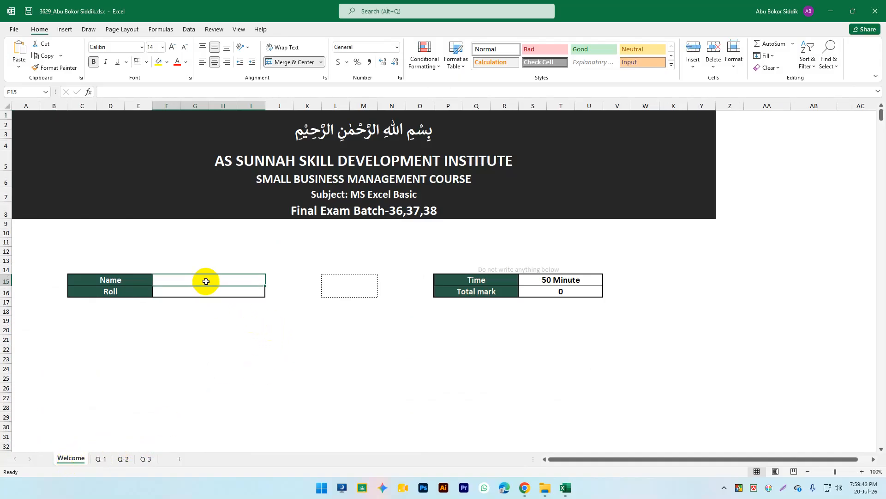
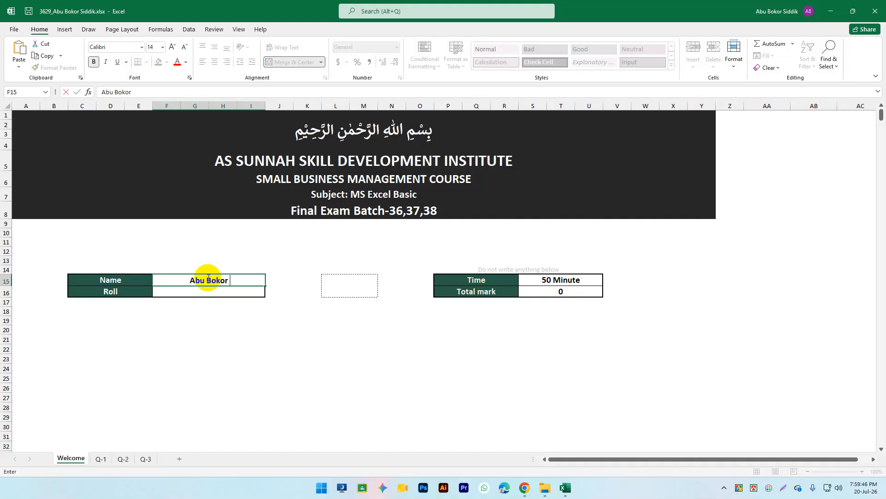
key("Return")
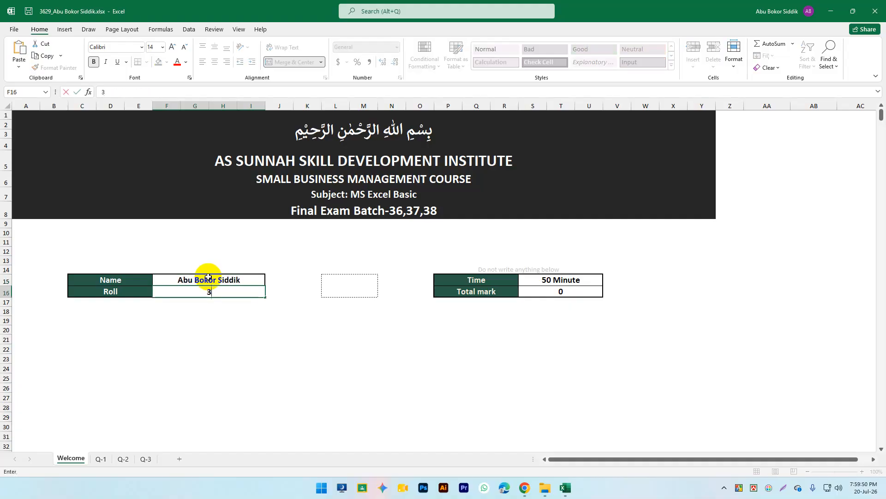
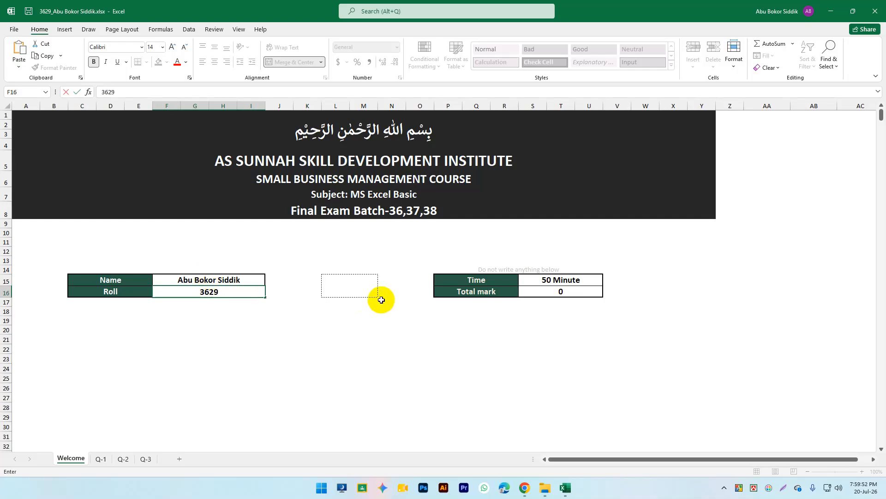
scroll(365, 314, "down", 5)
scroll(375, 303, "up", 5)
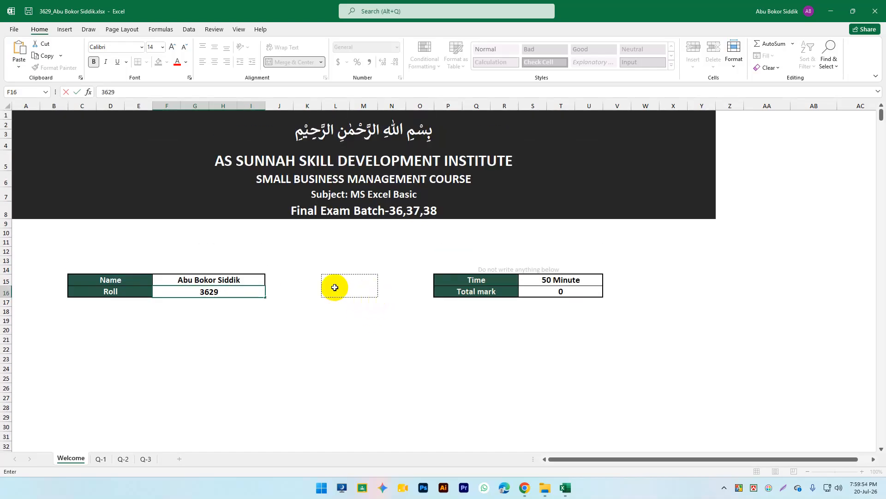
scroll(339, 293, "down", 5)
scroll(338, 299, "up", 5)
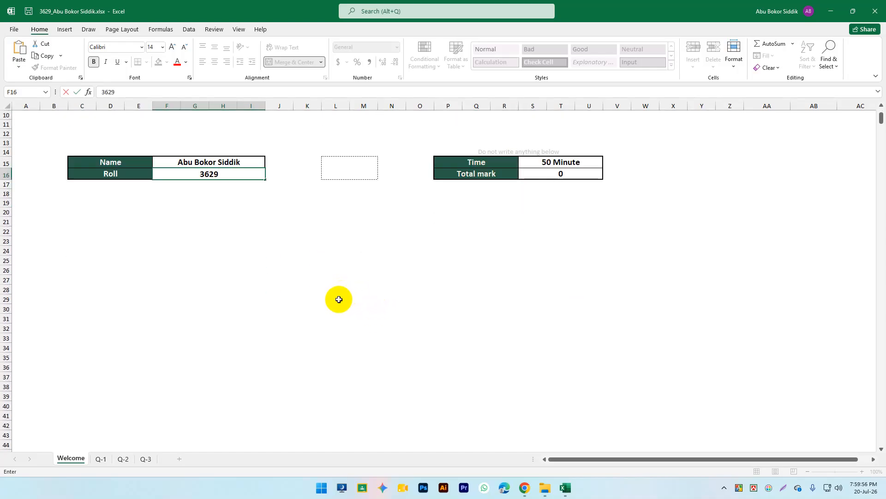
Step: On the Q-1 sheet, select the Mark Sheet picture and undo an accidental move
left_click(102, 459)
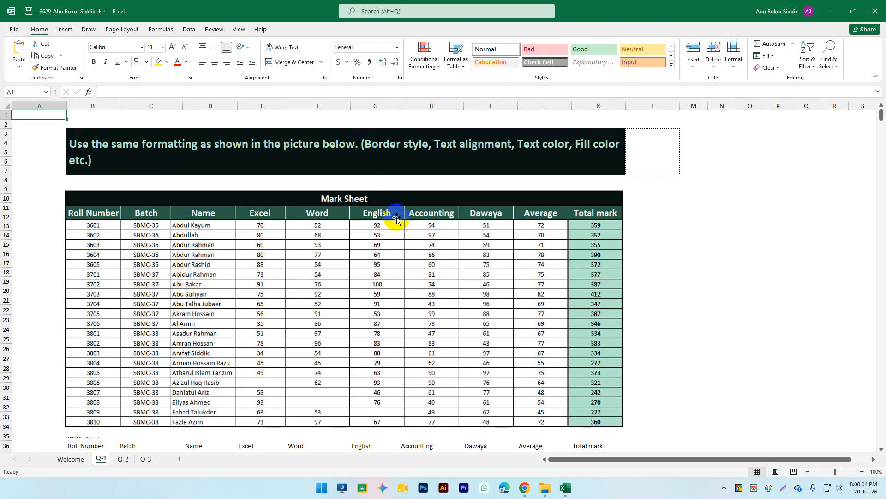
left_click(288, 281)
left_click_drag(349, 278, 424, 281)
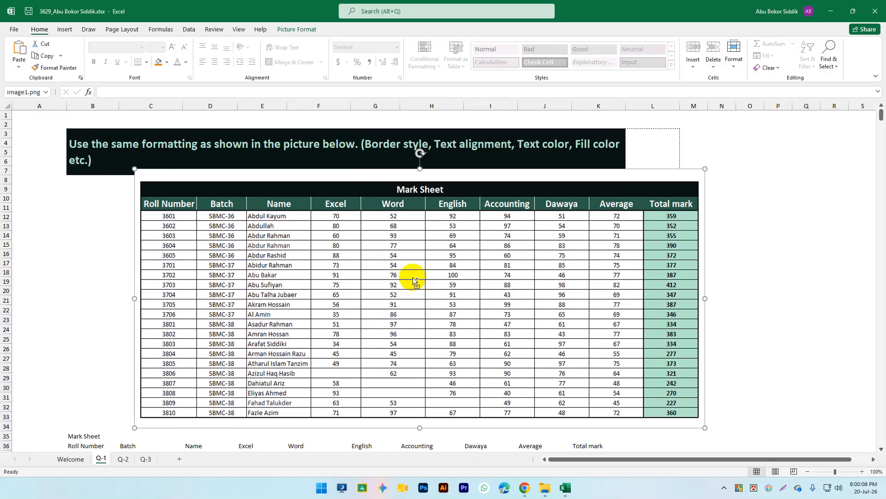
key("ctrl+z")
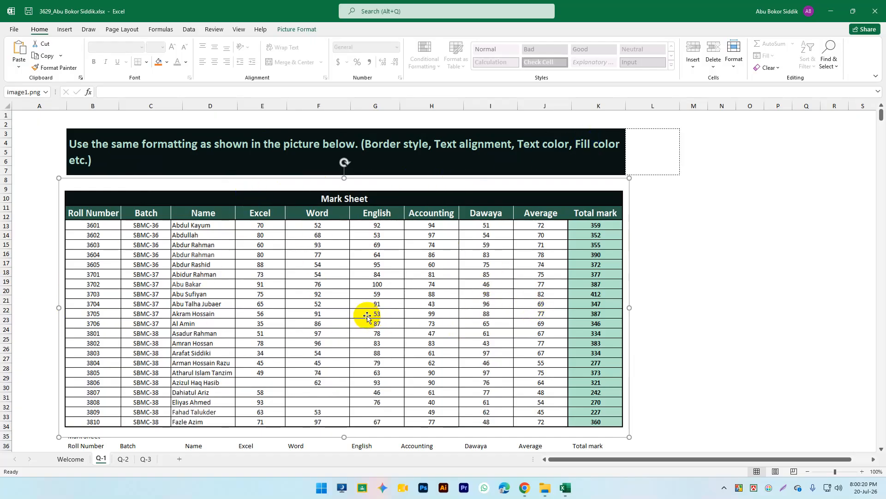
Step: Shorten the reference Mark Sheet picture so it ends at row 33
left_click(654, 254)
scroll(637, 272, "down", 1)
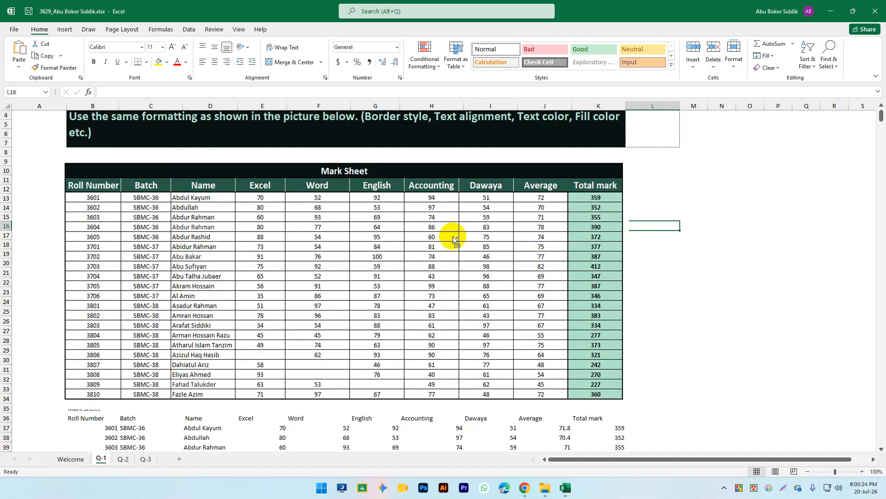
scroll(455, 234, "down", 1, "ctrl")
scroll(461, 239, "down", 1)
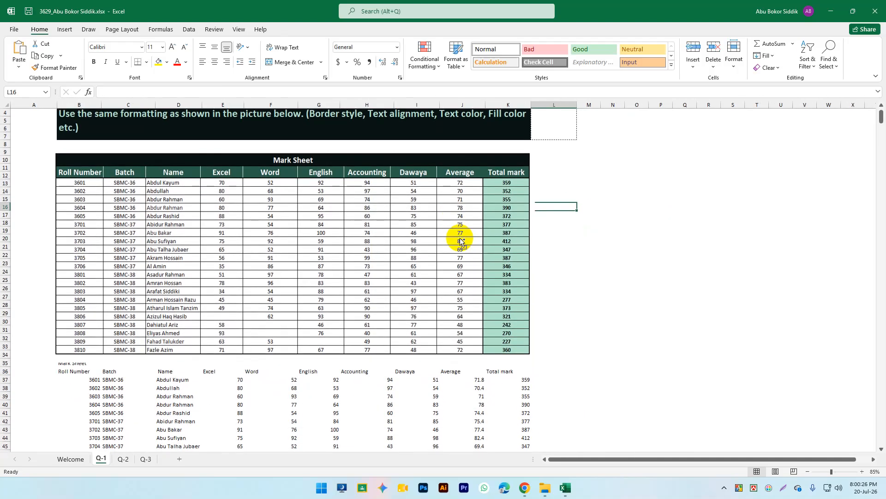
scroll(461, 241, "down", 2)
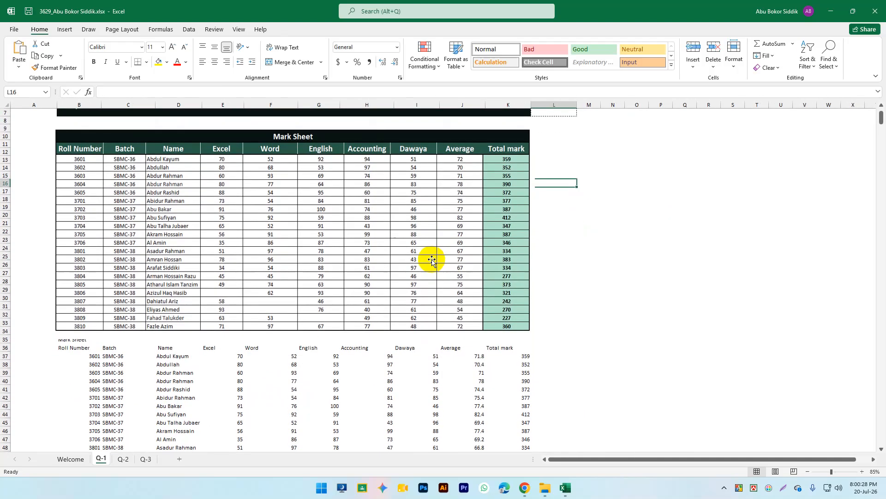
scroll(439, 259, "up", 3)
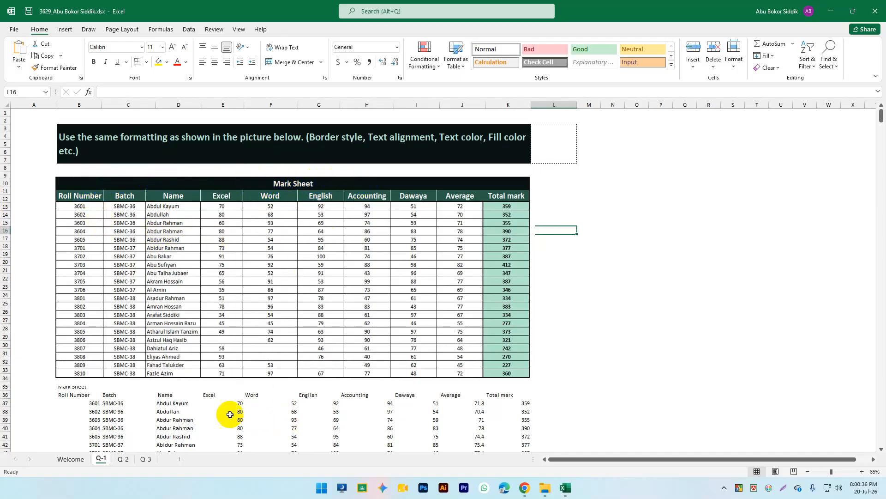
scroll(185, 390, "down", 1)
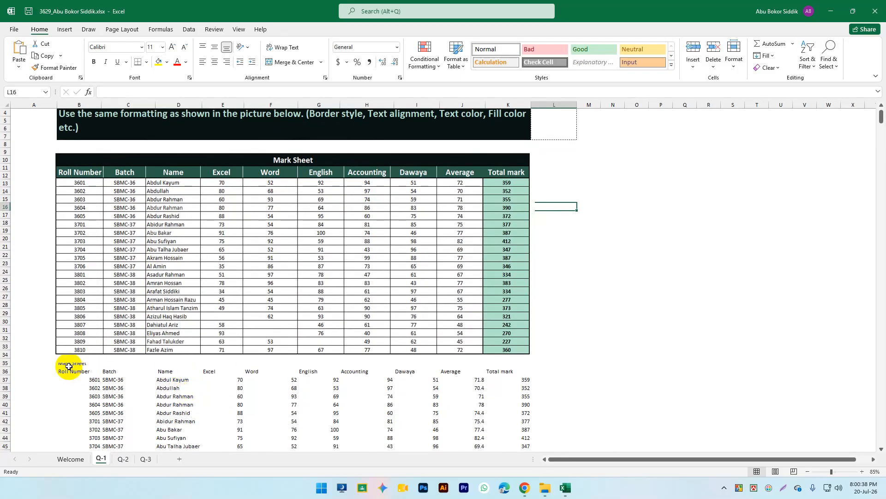
left_click(72, 361)
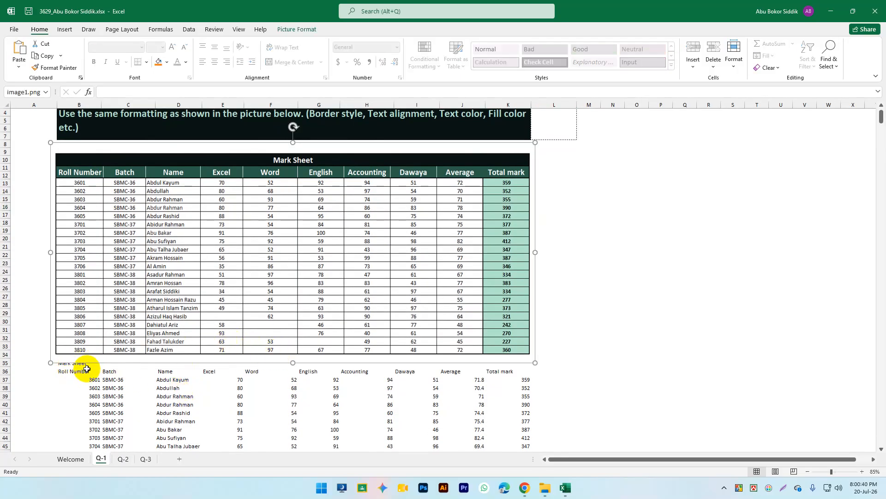
left_click_drag(293, 362, 293, 357)
Step: Select the title row B35:K35 and fill it black
left_click(67, 395)
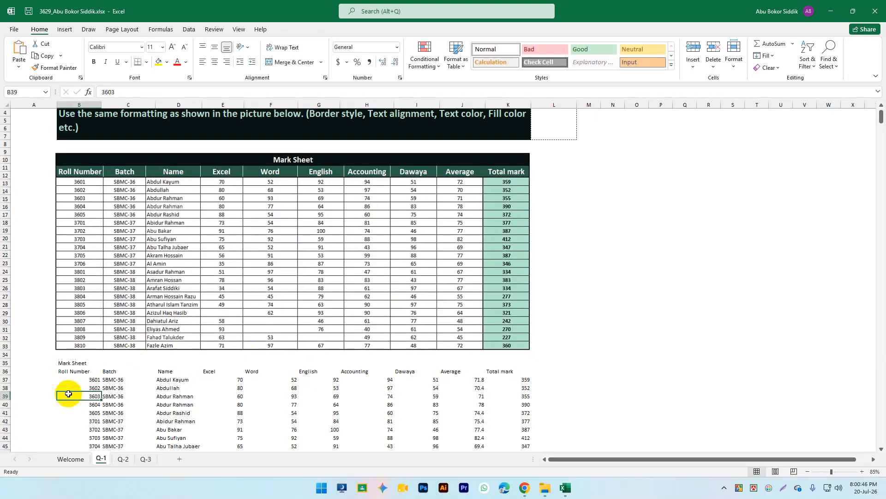
left_click(59, 363)
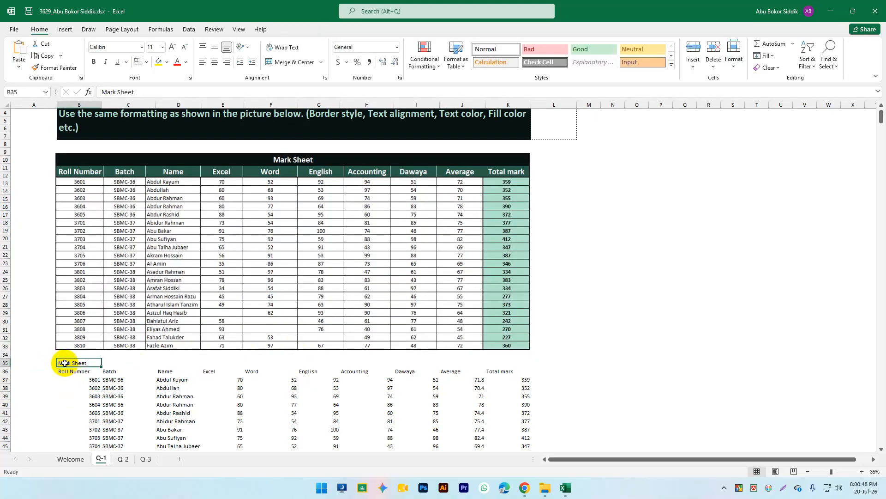
left_click_drag(112, 360, 503, 362)
left_click(185, 63)
left_click(187, 62)
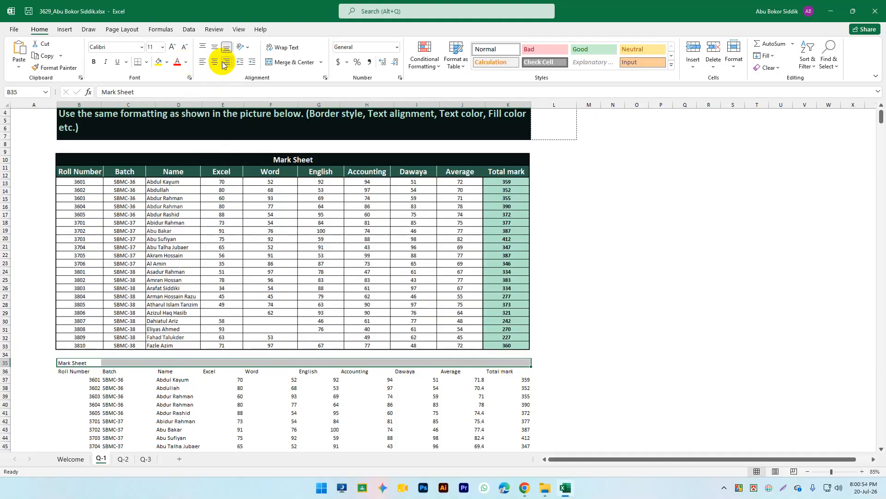
left_click(167, 61)
left_click(166, 85)
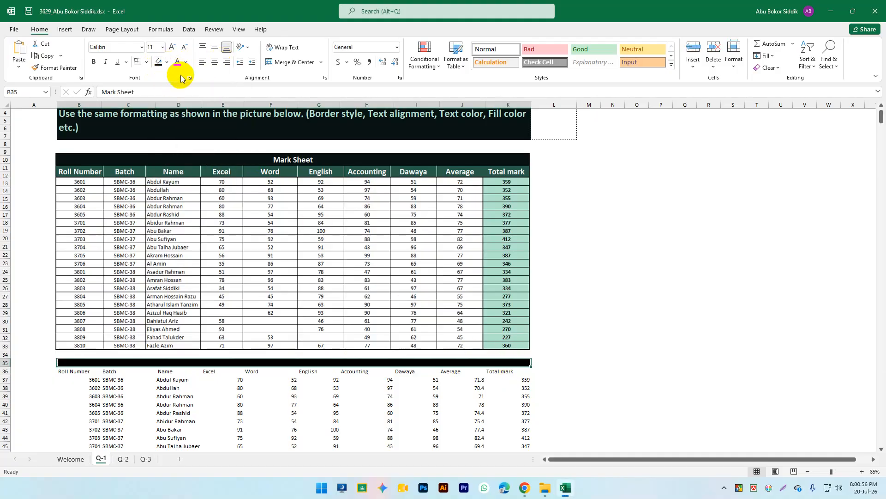
Step: Give the title light text and merge and centre it across B35:K35
left_click(187, 64)
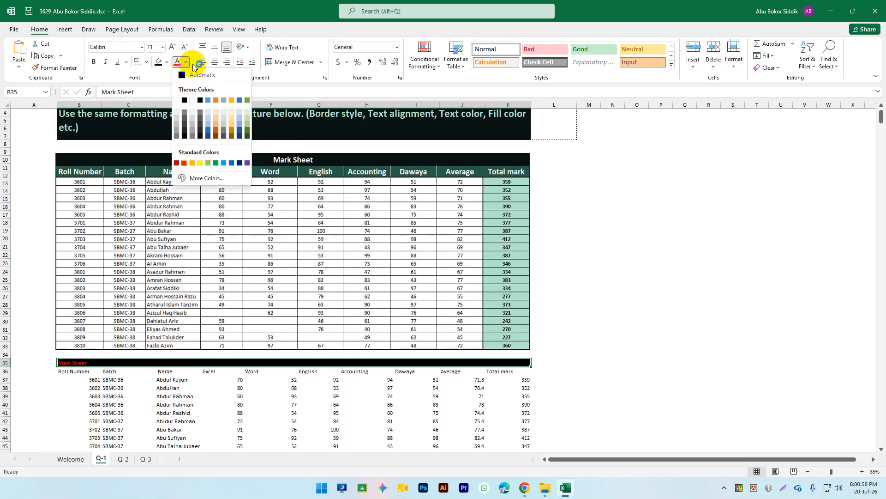
left_click(200, 100)
scroll(430, 252, "up", 1)
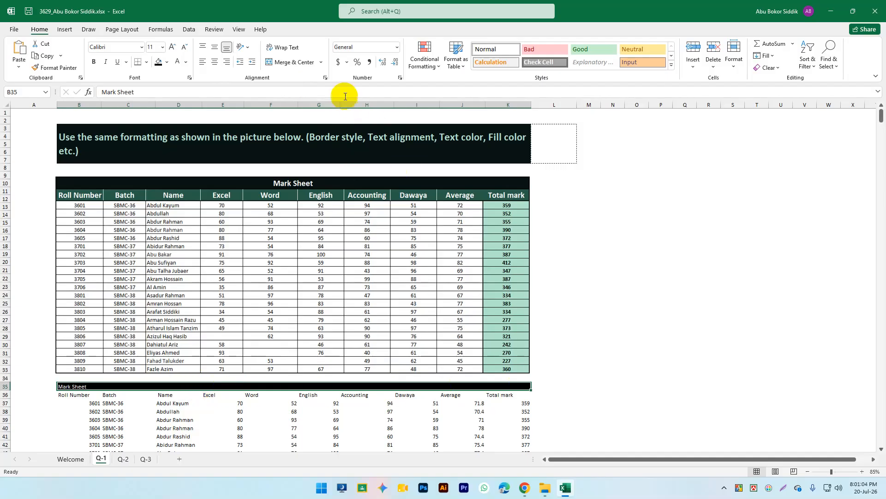
left_click(292, 62)
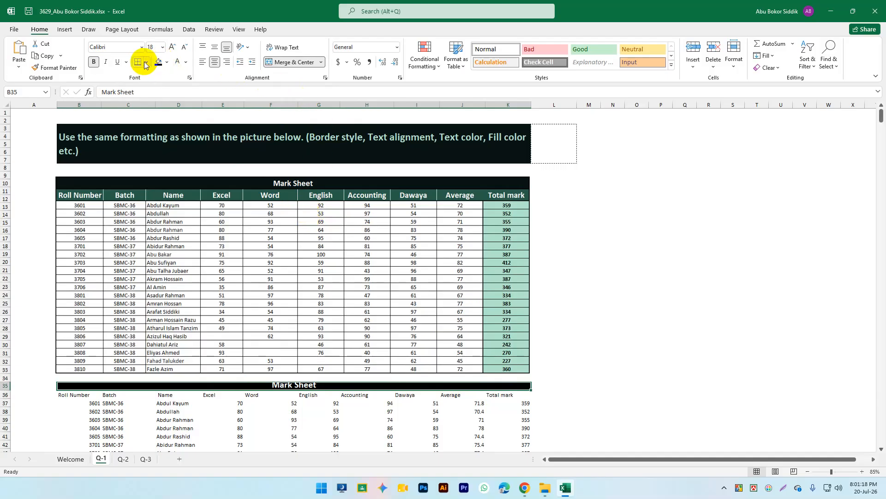
Step: Unbold the row 35 title, make the row taller, and centre it vertically
left_click(97, 64)
scroll(256, 155, "down", 2)
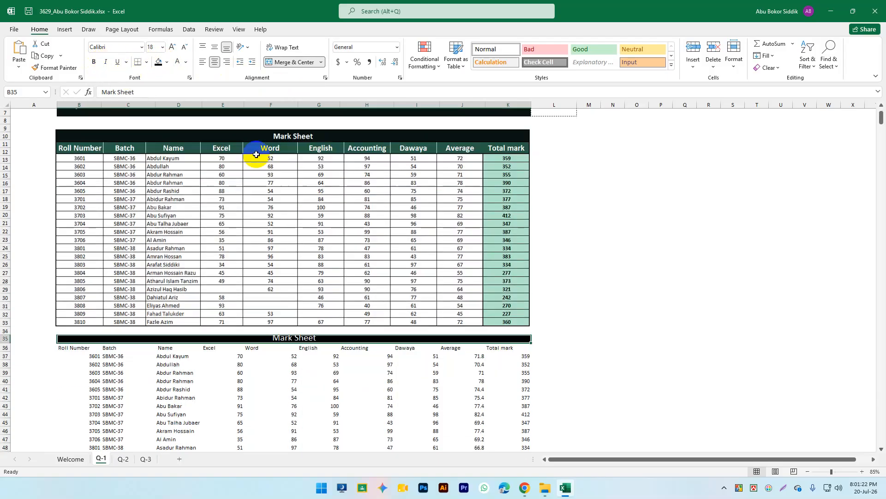
scroll(263, 159, "up", 2)
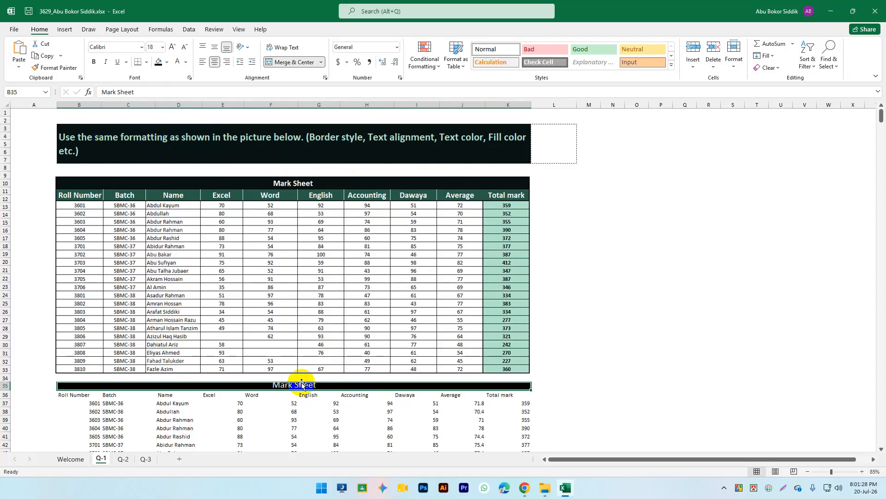
scroll(306, 379, "down", 1)
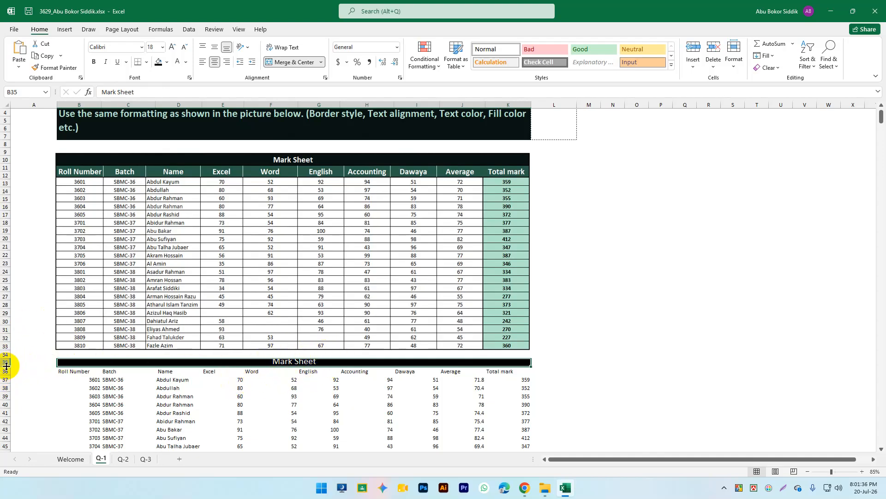
left_click_drag(7, 366, 4, 372)
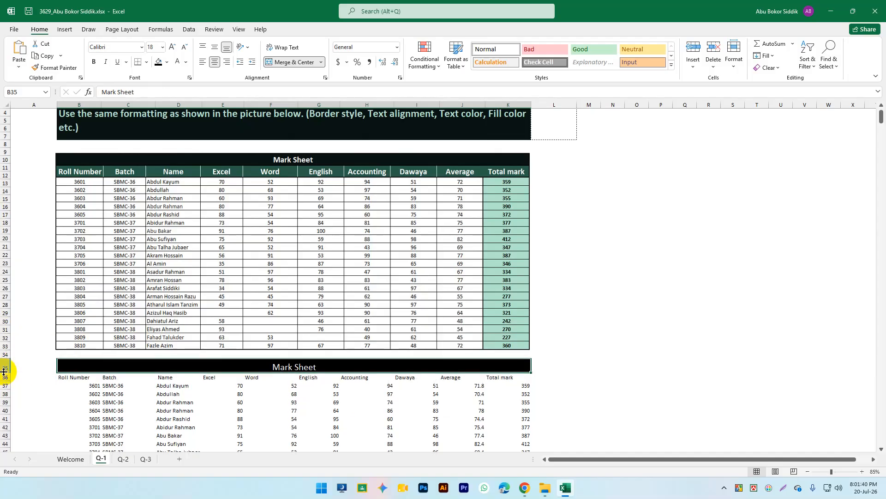
scroll(6, 363, "down", 1)
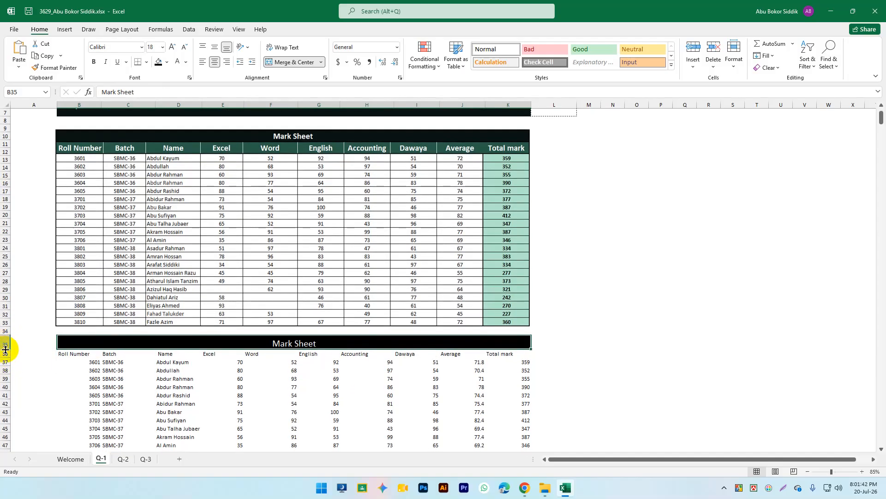
left_click_drag(6, 349, 5, 349)
left_click_drag(5, 345, 6, 346)
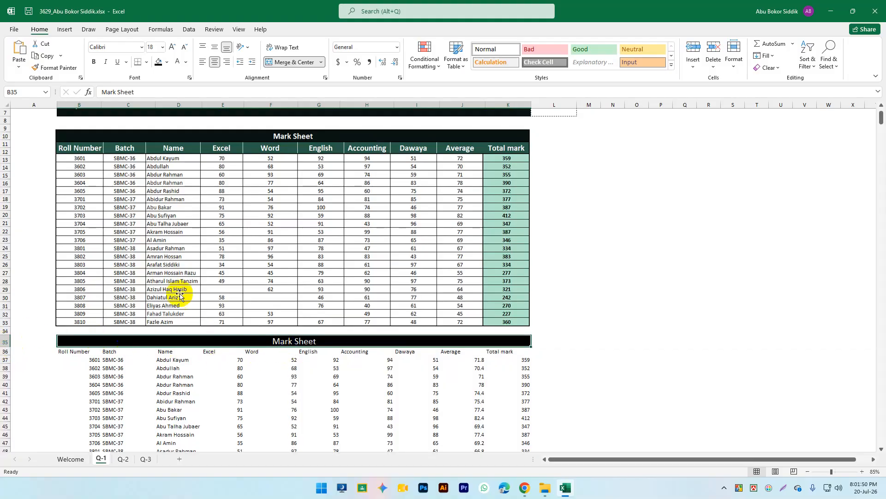
left_click(215, 48)
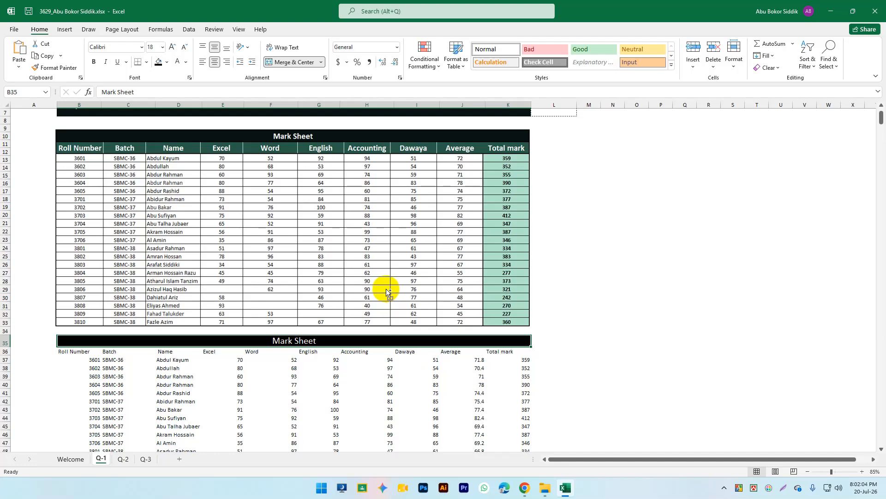
Step: Select the header and first-row cells B36:F37, then clear the selection
left_click(305, 340)
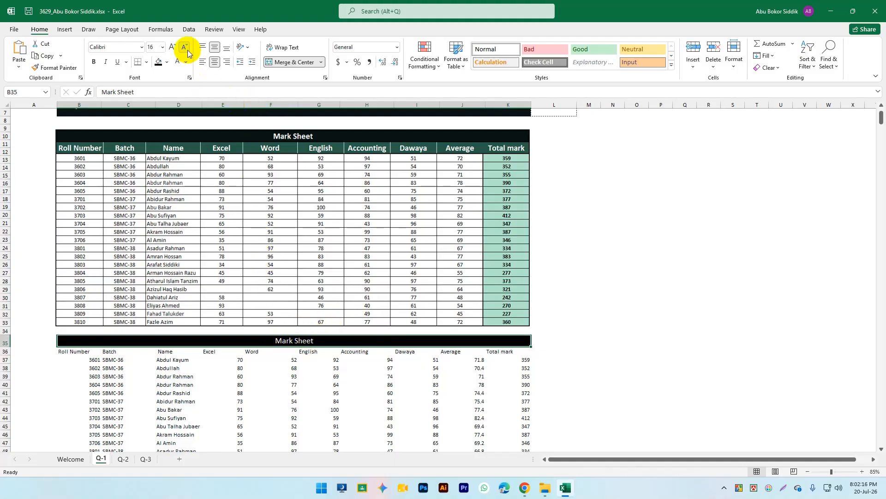
scroll(347, 193, "down", 1)
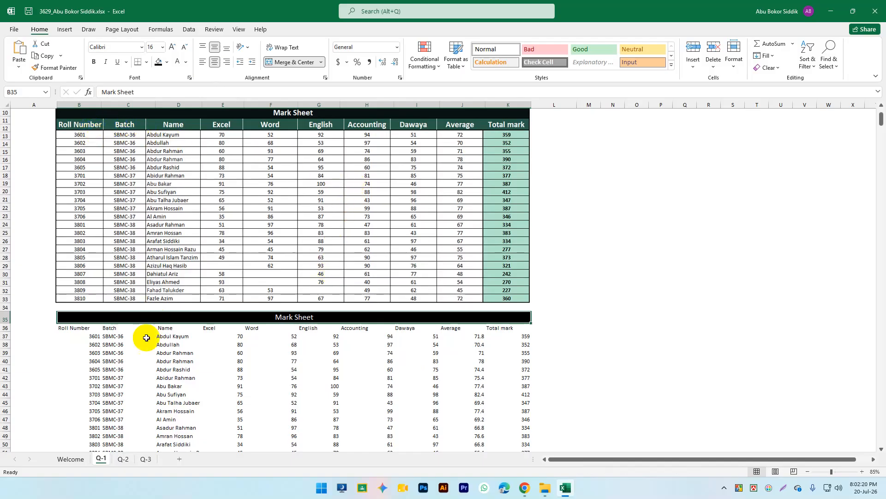
left_click_drag(63, 328, 509, 327)
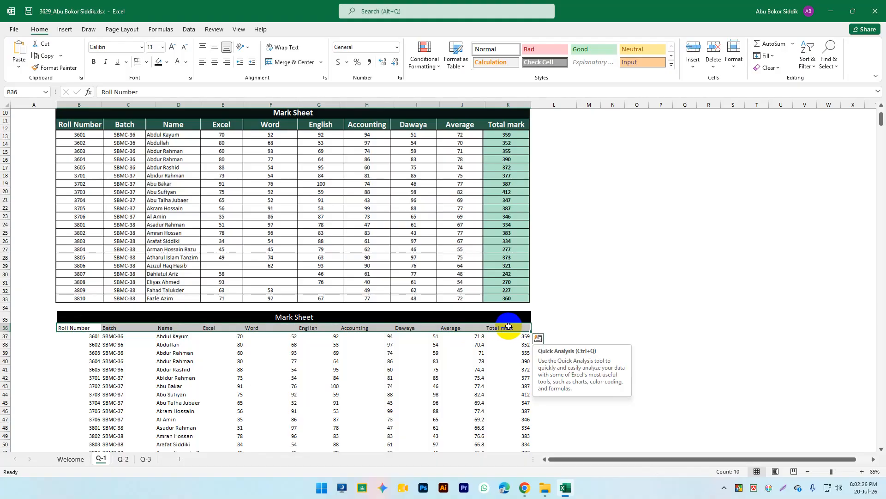
scroll(517, 305, "down", 2)
left_click(583, 305)
scroll(376, 301, "down", 1)
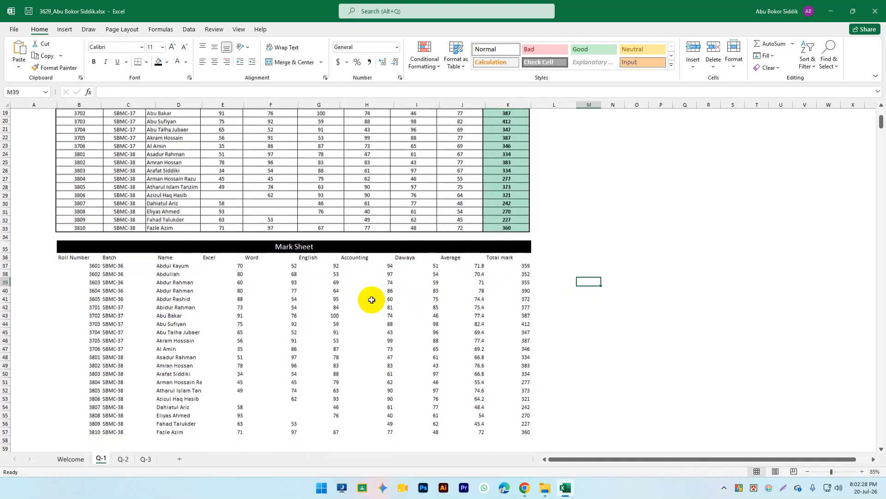
Step: Apply All Borders to the lower Mark Sheet table B35:K57
left_click_drag(59, 246, 461, 432)
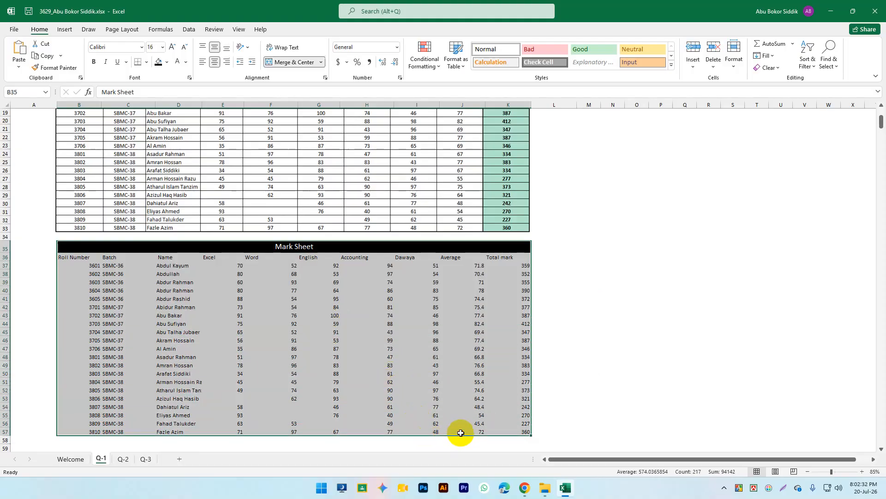
left_click(148, 64)
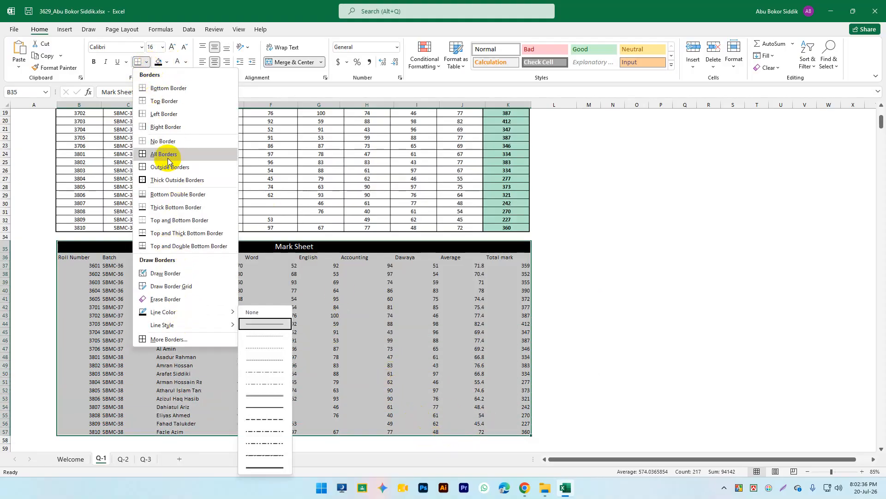
left_click(176, 181)
scroll(191, 307, "up", 1)
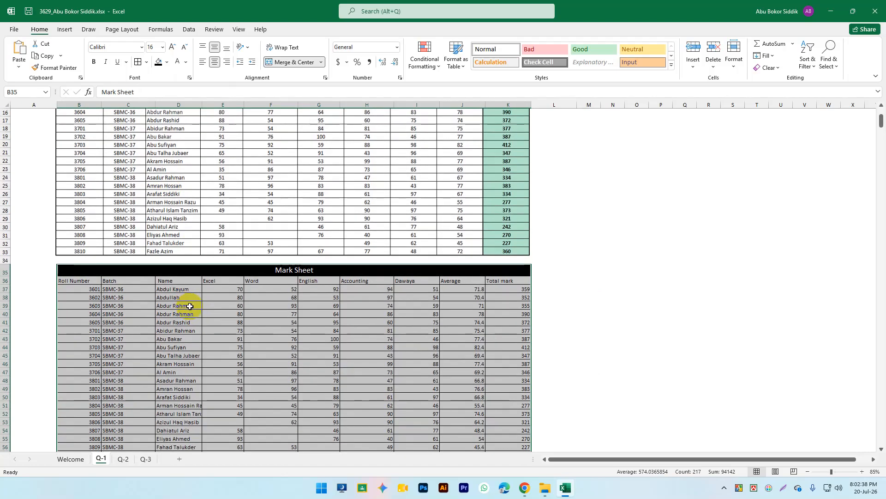
scroll(189, 306, "up", 1)
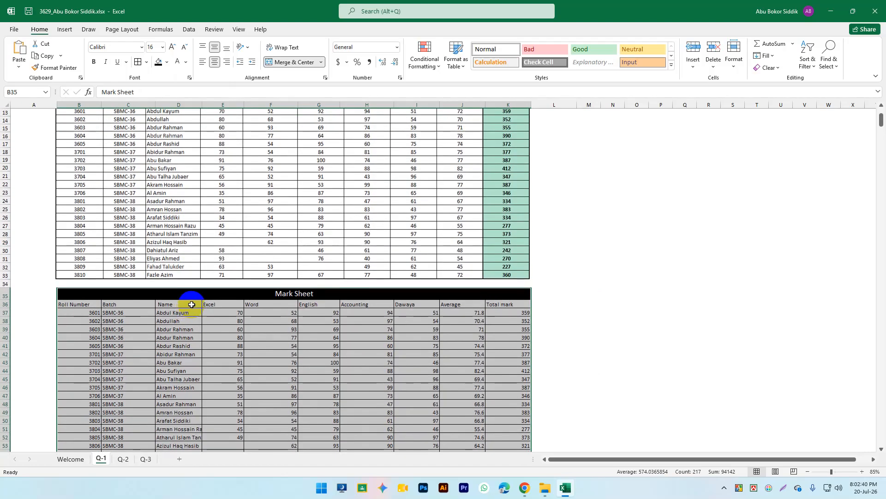
scroll(191, 337, "up", 1)
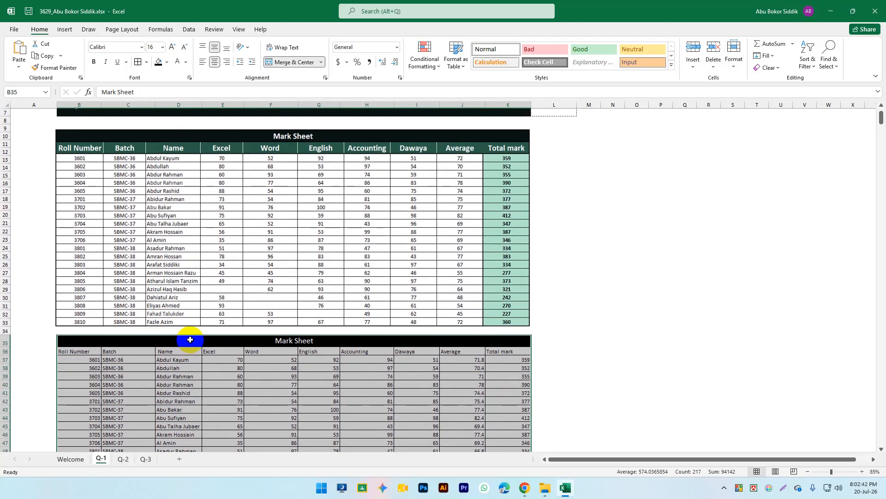
scroll(190, 338, "up", 1)
Step: Centre the table's contents, then select the header row Roll Number to Total mark
left_click(216, 62)
scroll(312, 276, "down", 1)
scroll(312, 278, "up", 2)
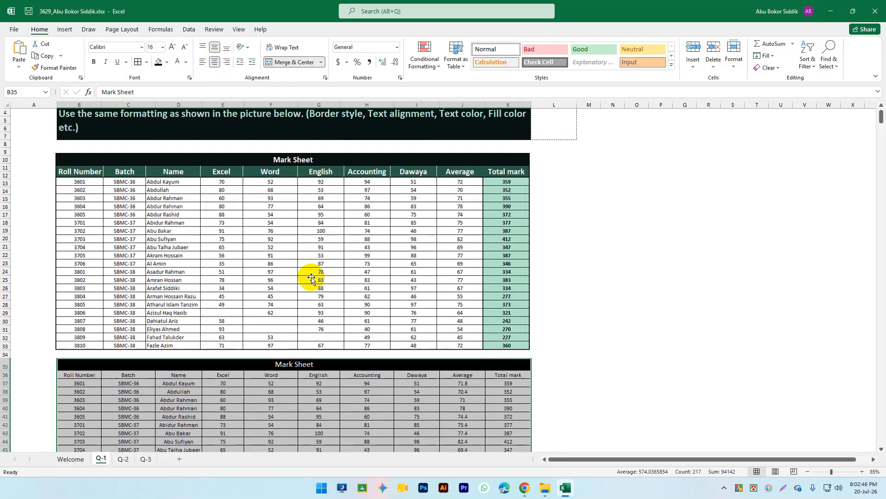
scroll(311, 277, "down", 1)
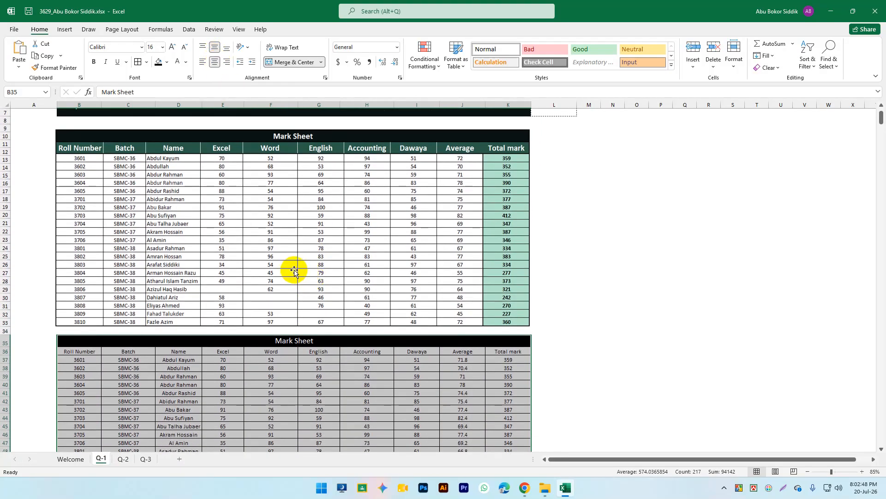
scroll(294, 270, "down", 1)
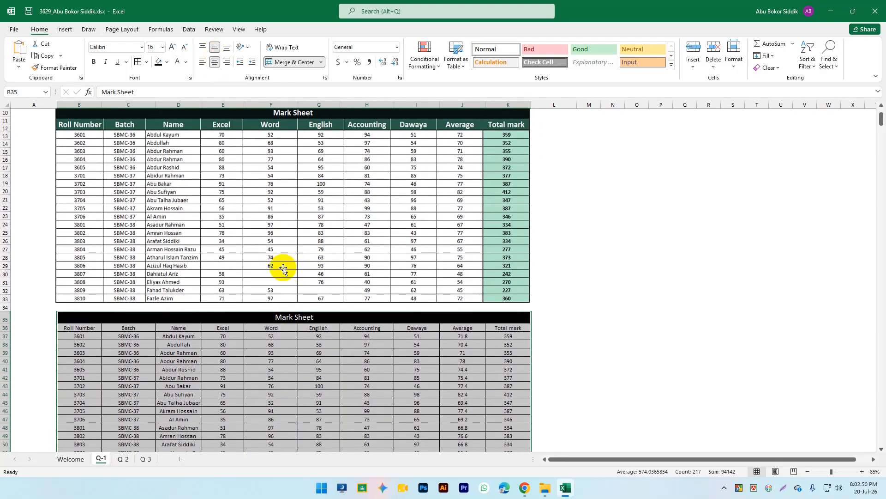
left_click(121, 344)
left_click_drag(77, 329, 509, 328)
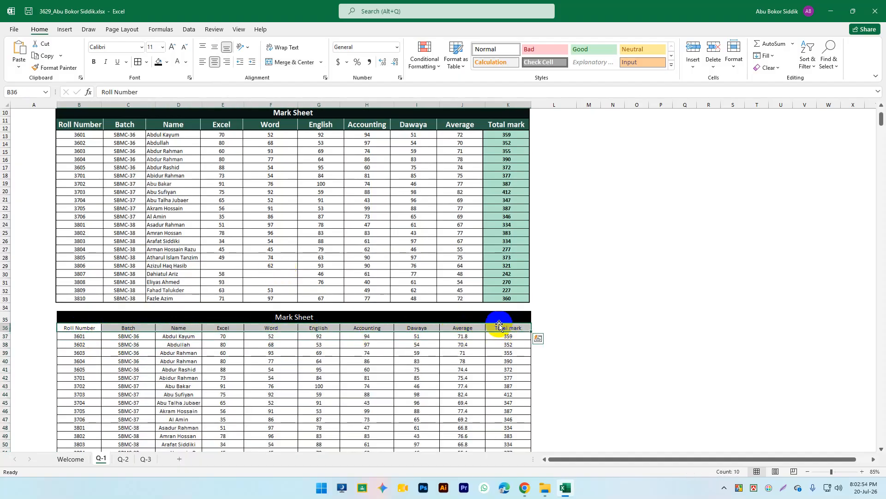
Step: Sample the reference table header's dark green with a screen colour picker
left_click(168, 63)
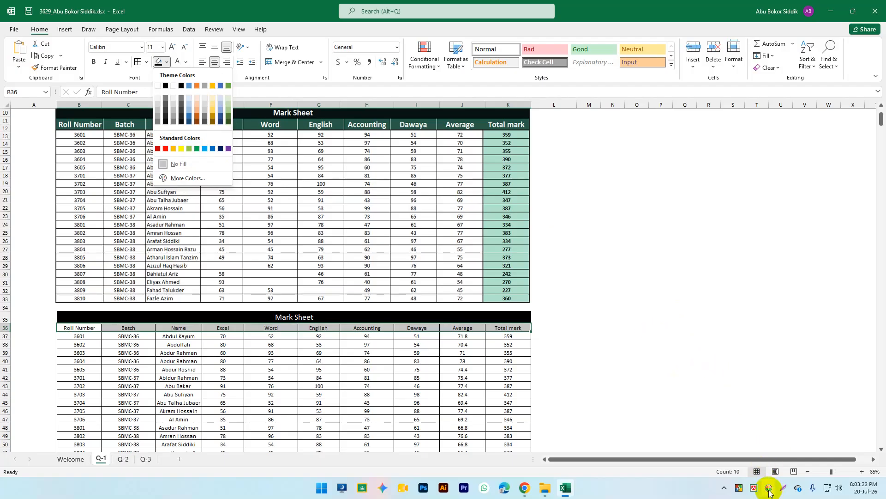
left_click(769, 488)
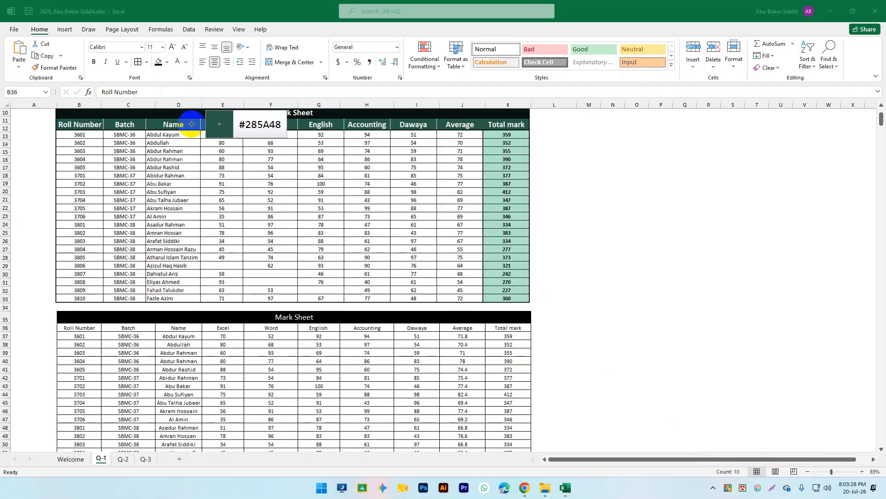
left_click(192, 124)
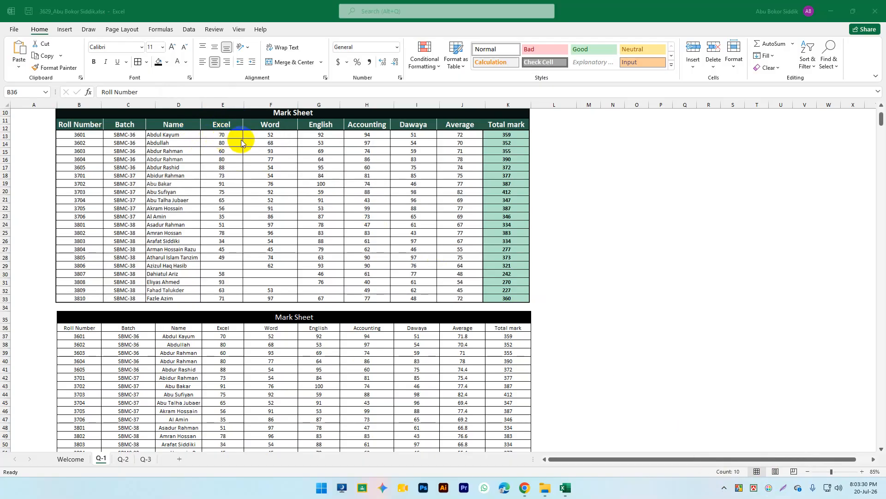
left_click(66, 325)
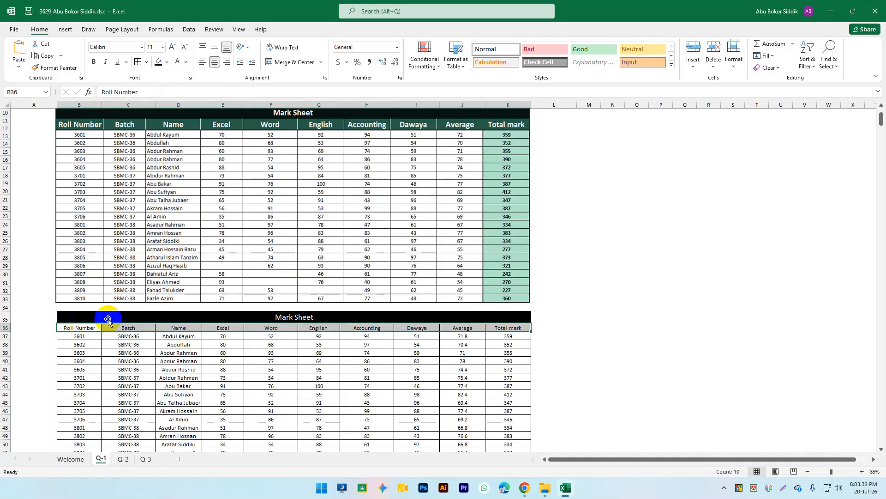
Step: Fill the header row with custom colour #285A48
left_click(168, 63)
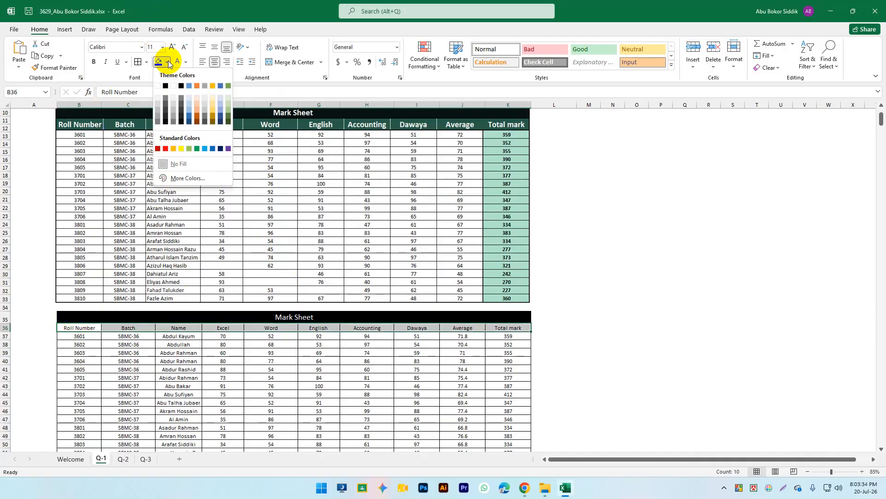
left_click(182, 179)
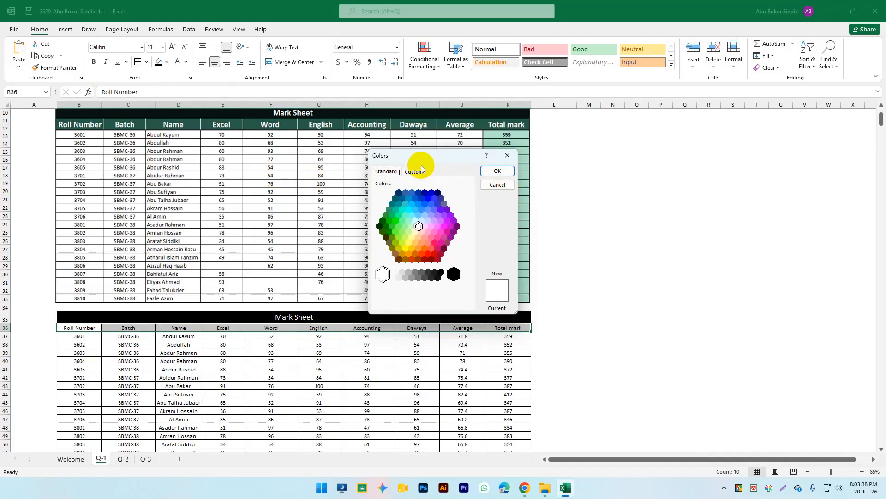
left_click(420, 174)
left_click(421, 303)
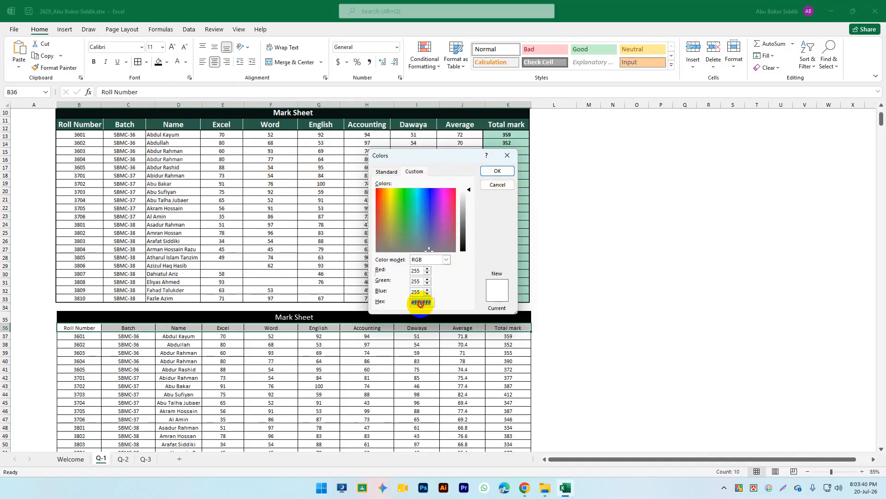
type("#285A48")
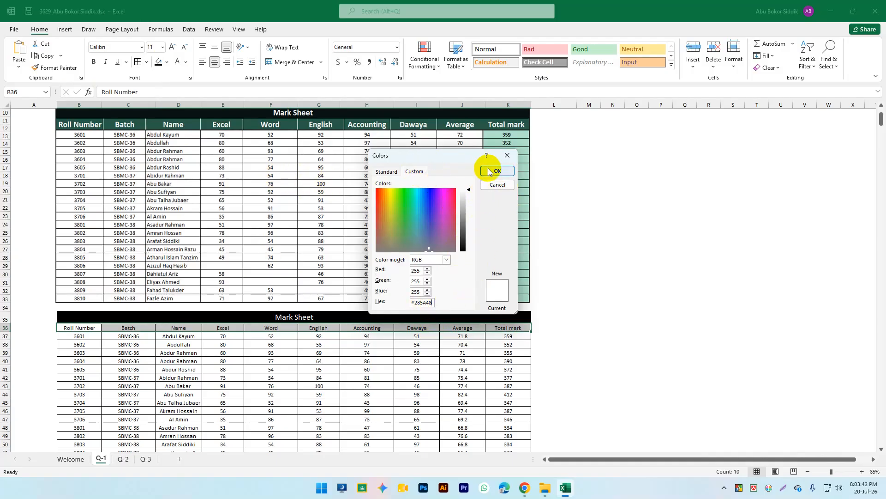
left_click(497, 170)
scroll(337, 269, "down", 1)
scroll(337, 269, "up", 2)
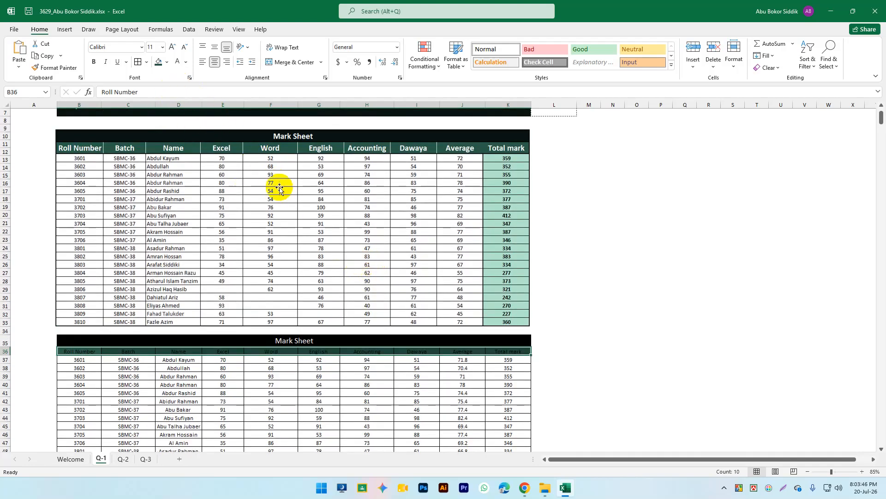
Step: Make the header text white, 16 pt and bold
left_click(191, 100)
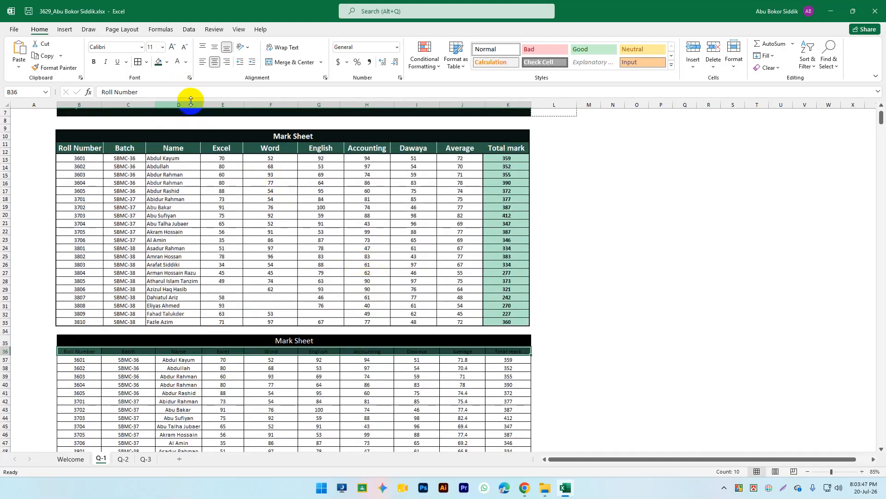
left_click(188, 65)
left_click(178, 63)
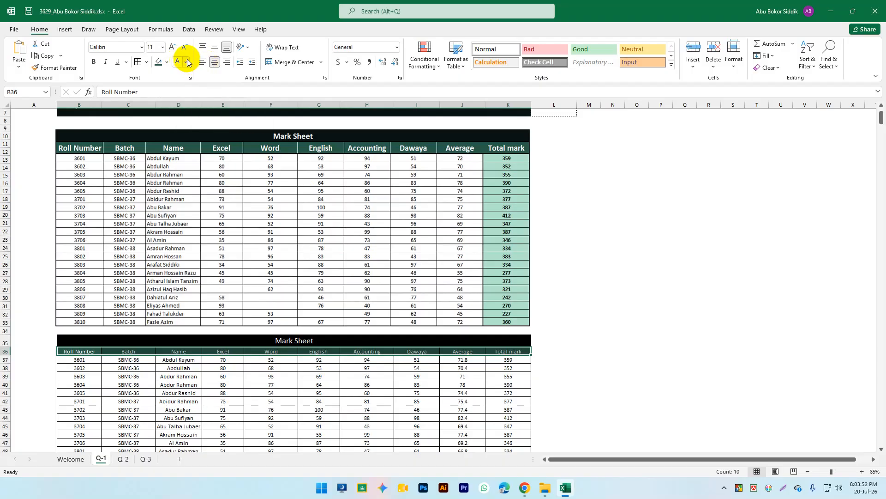
left_click(172, 48)
left_click(171, 50)
left_click(171, 50)
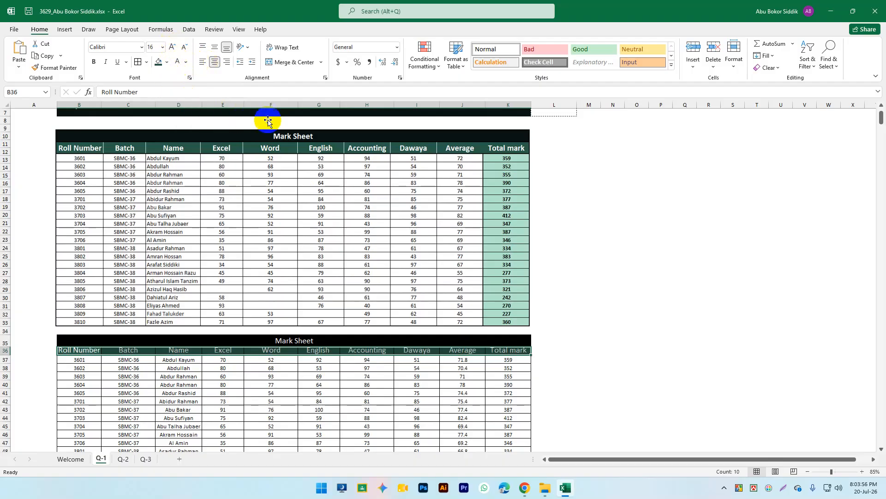
left_click(95, 67)
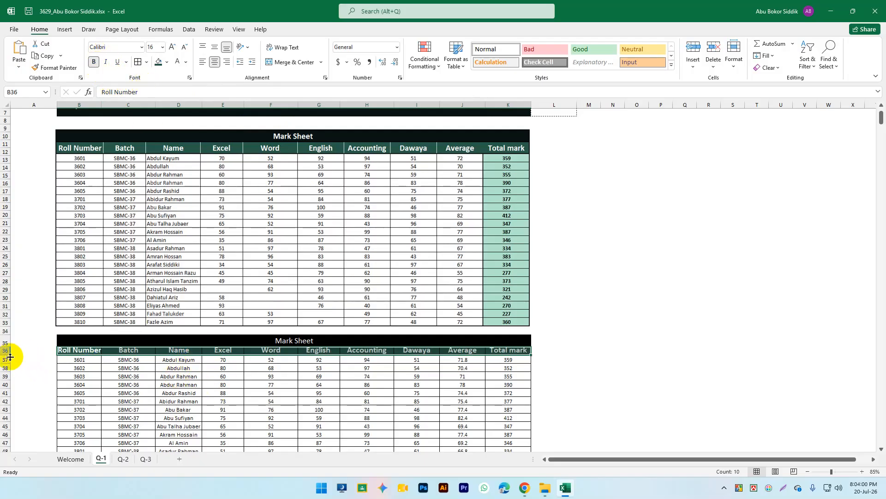
Step: Make row 36 taller (about 25), centre it vertically, then select the Total mark values K37:K57
left_click_drag(5, 354, 5, 356)
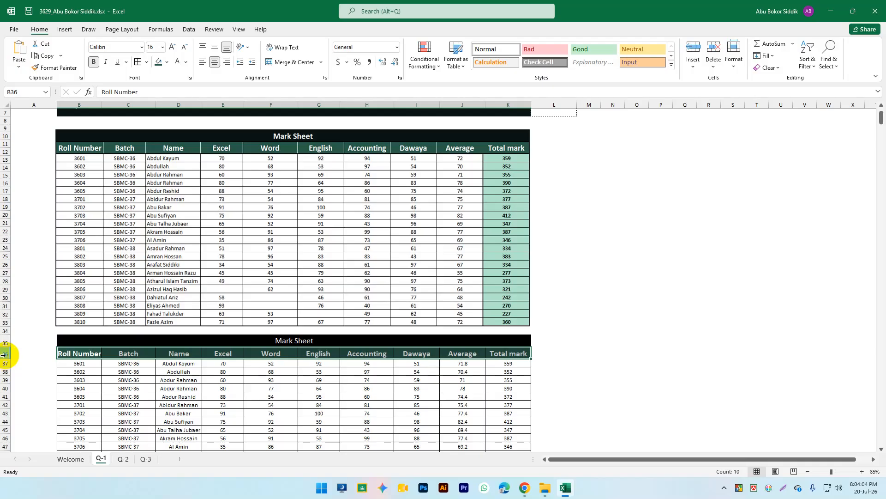
left_click(214, 47)
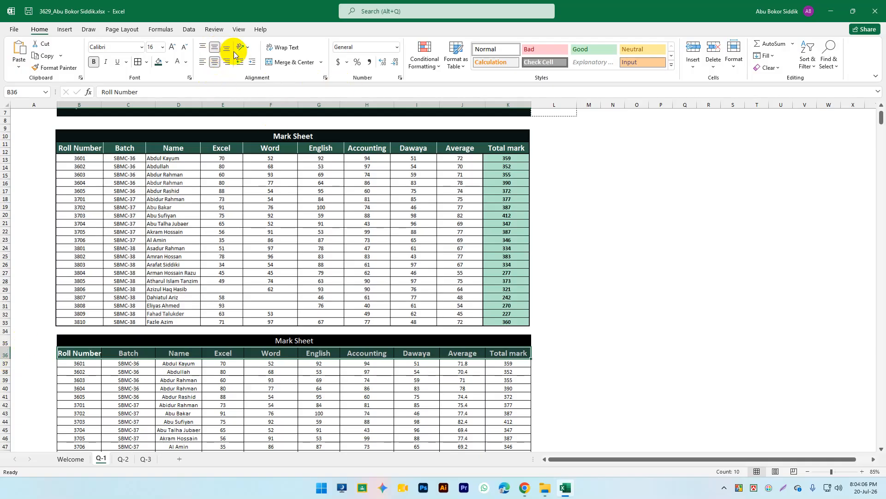
scroll(254, 208, "down", 7)
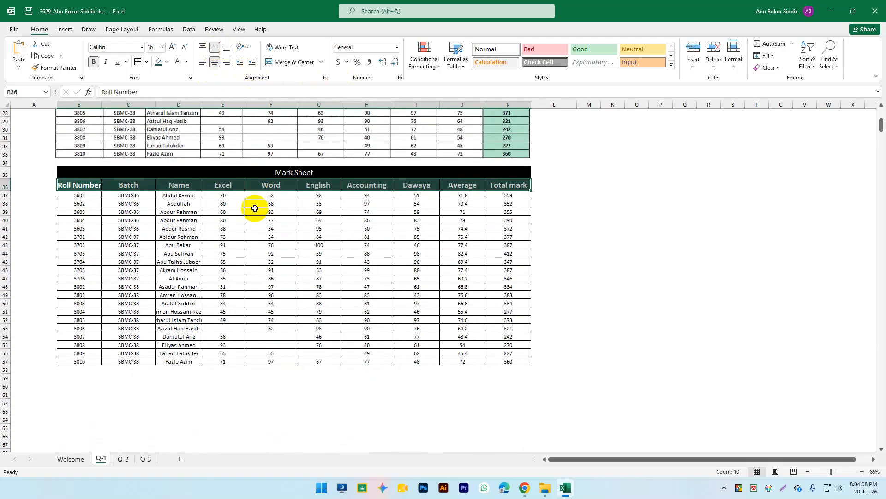
scroll(255, 208, "up", 5)
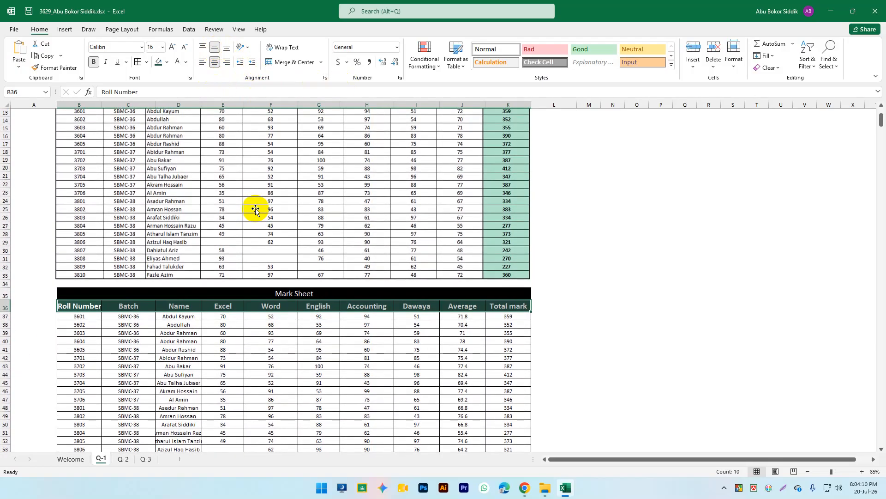
scroll(255, 208, "up", 1)
scroll(572, 277, "down", 4)
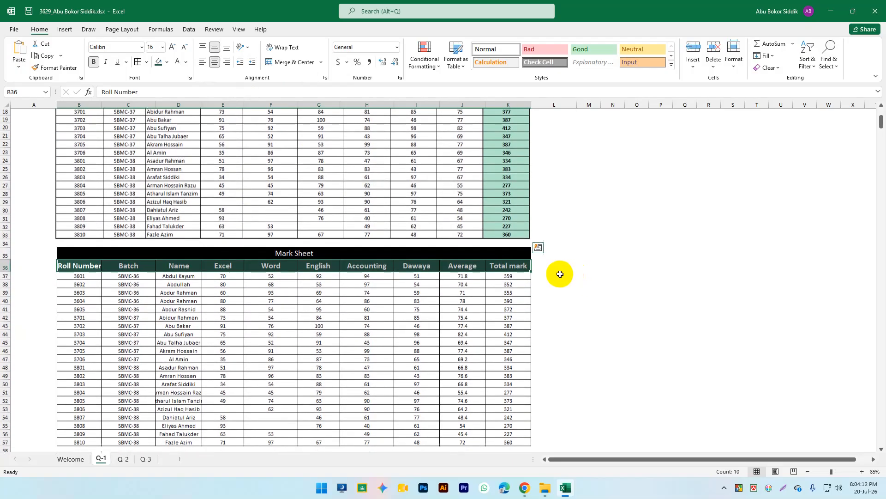
left_click_drag(506, 246, 507, 399)
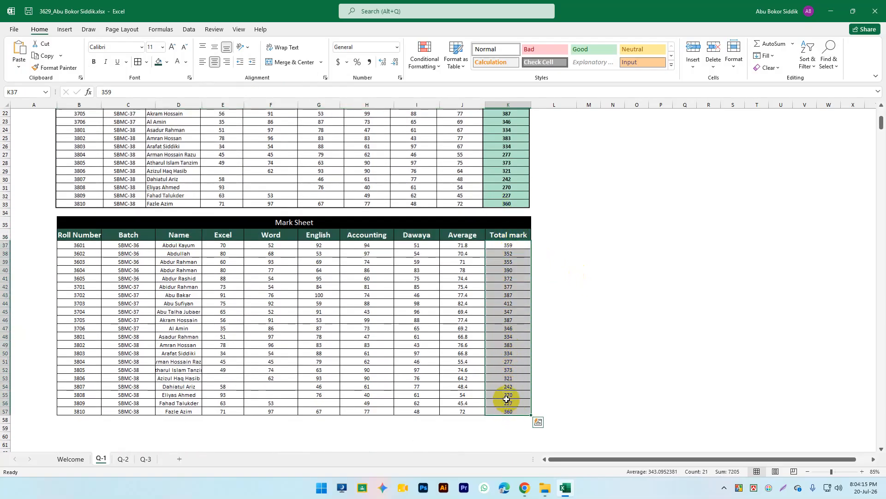
Step: Fill Total mark cells K37:K57 with the reference column's light green, #B0E4CC
left_click(768, 489)
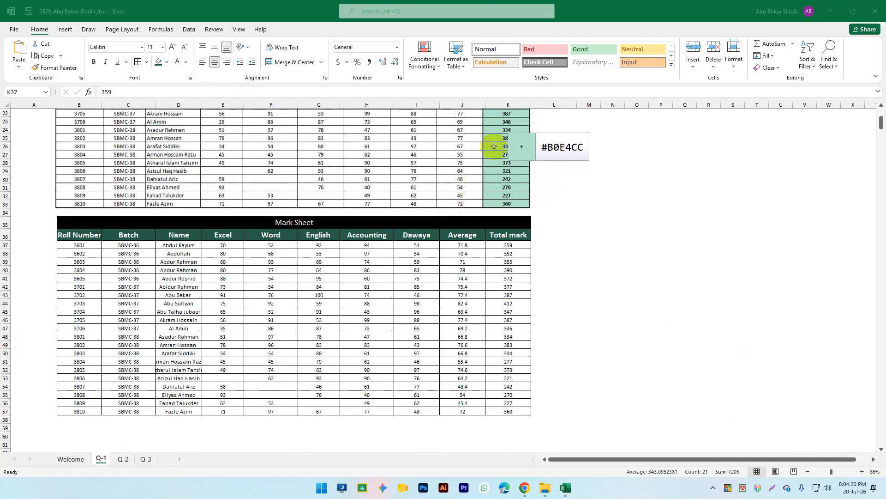
left_click(494, 146)
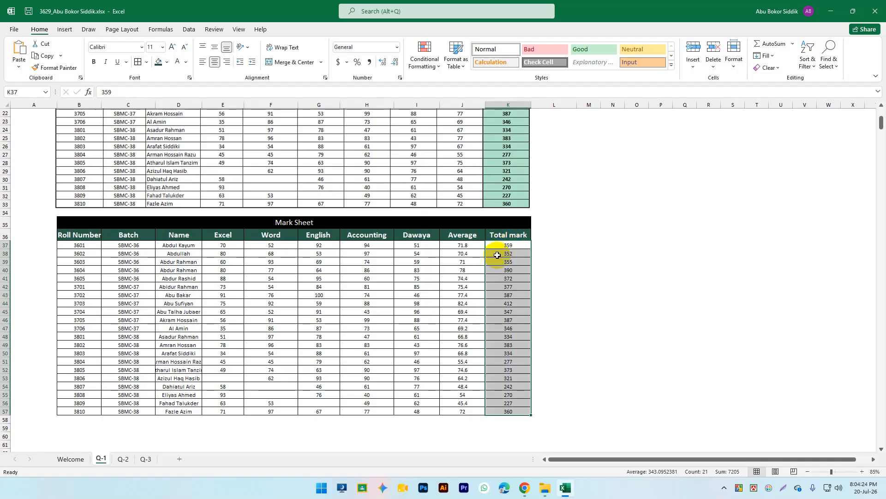
left_click(167, 62)
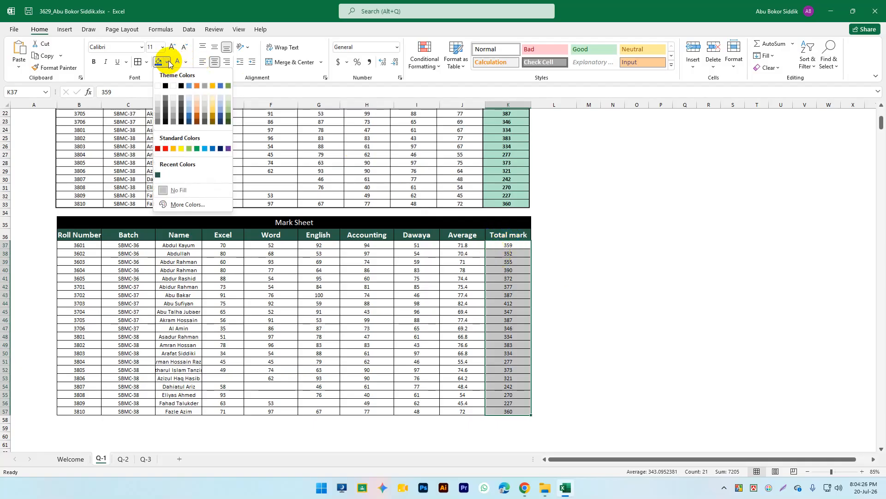
left_click(201, 200)
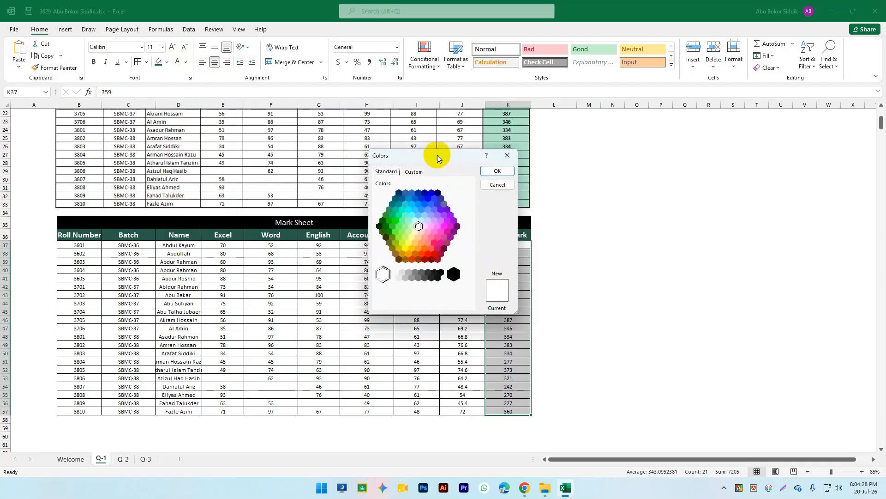
left_click(413, 171)
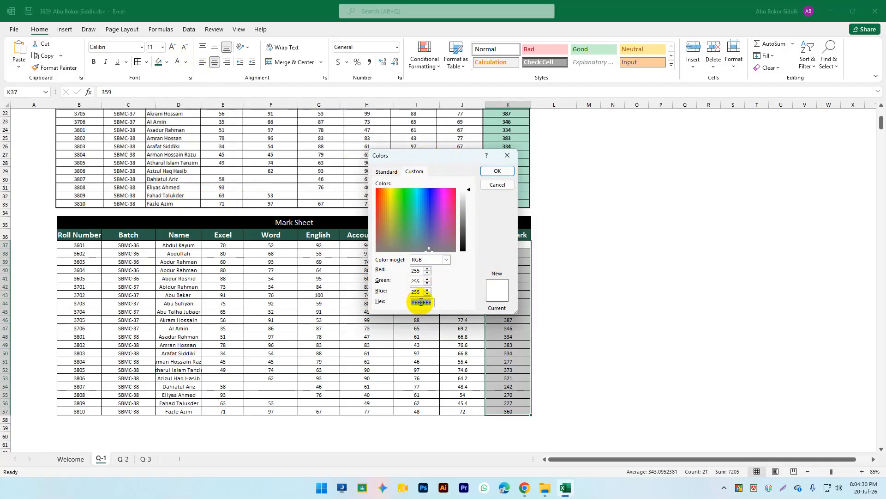
left_click(483, 170)
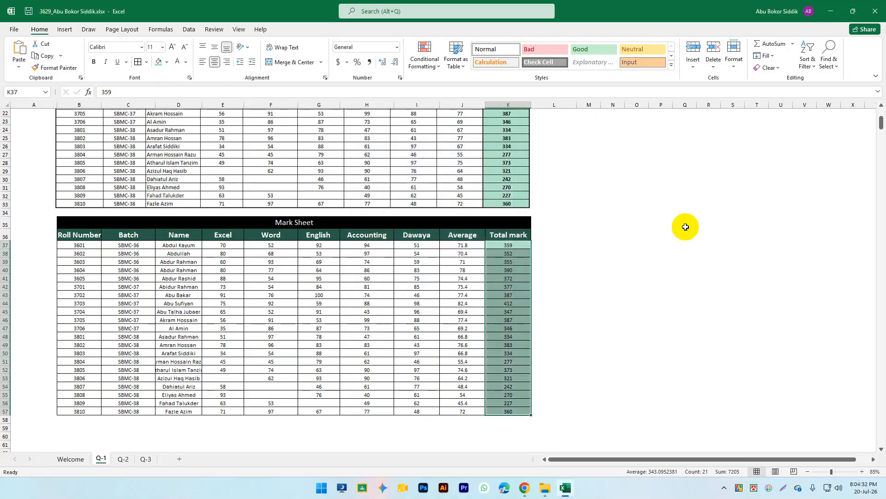
left_click(559, 326)
Step: Set the border line colour to white and switch to drawing borders
scroll(552, 326, "up", 6)
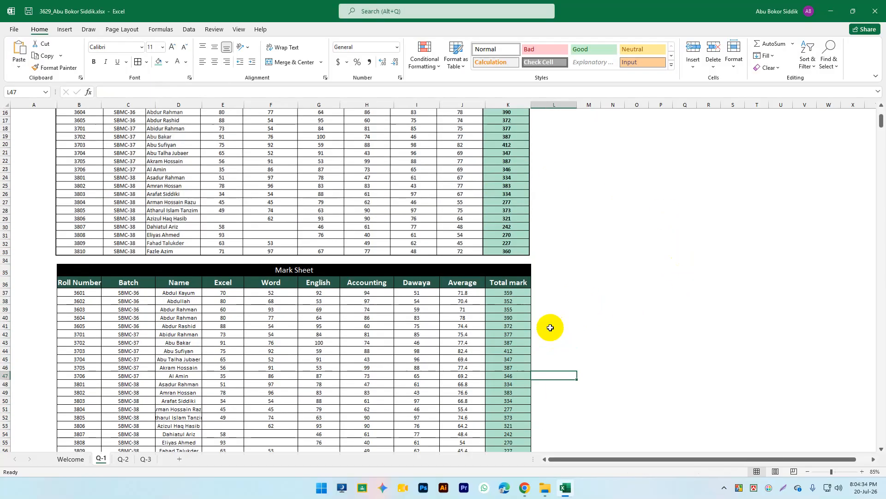
scroll(558, 320, "up", 1)
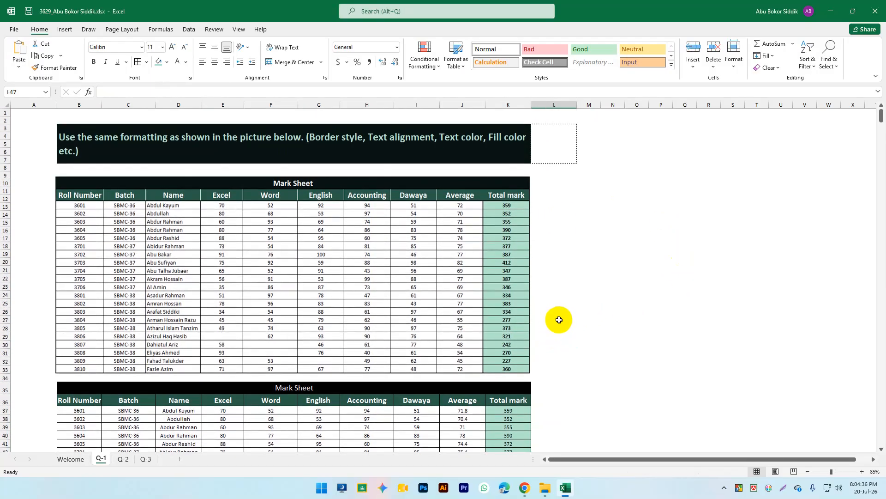
scroll(559, 319, "down", 1)
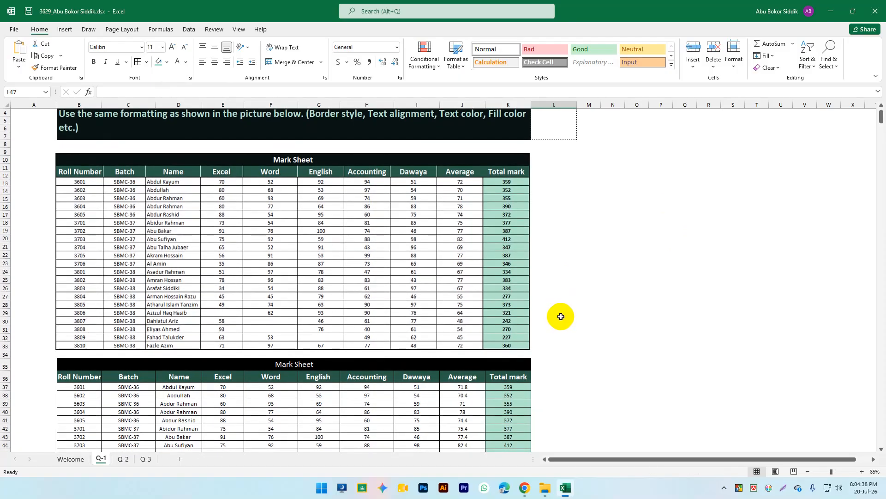
scroll(555, 315, "down", 2)
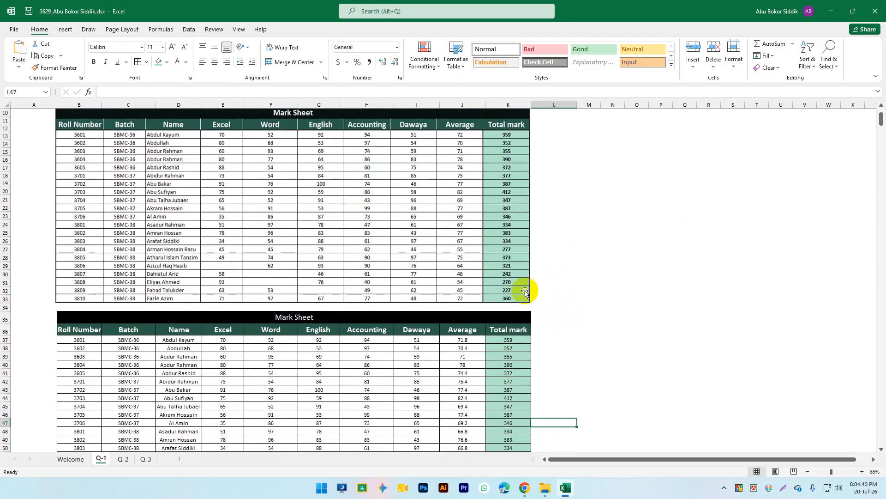
scroll(218, 203, "up", 1)
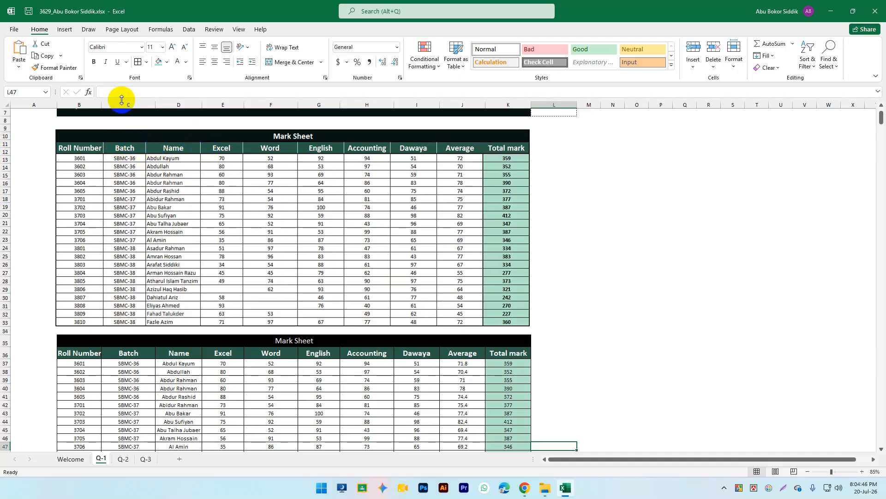
left_click(147, 61)
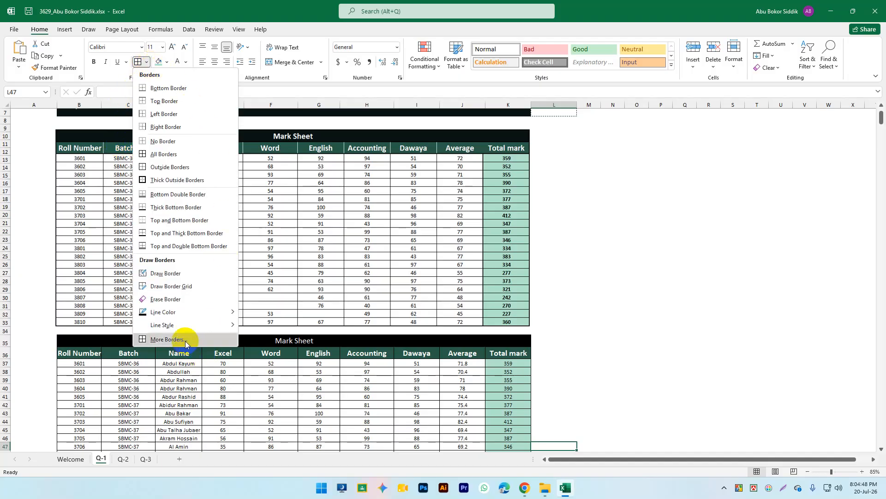
mouse_move(171, 312)
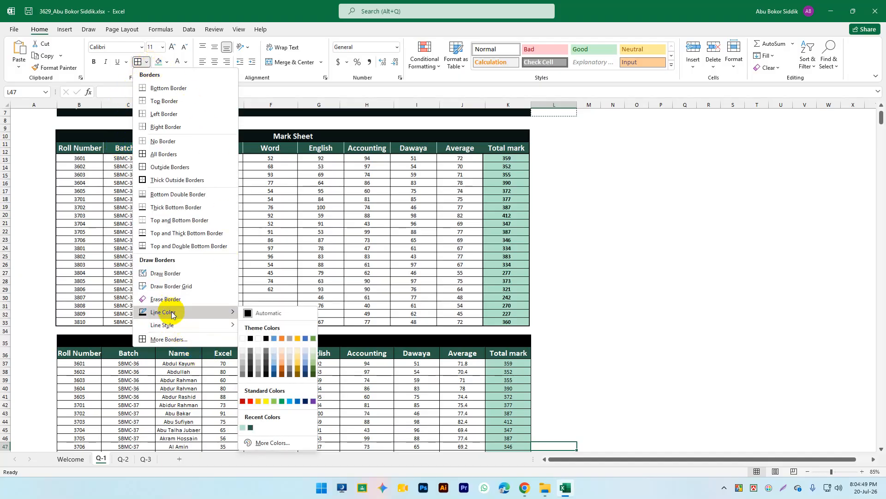
left_click(251, 339)
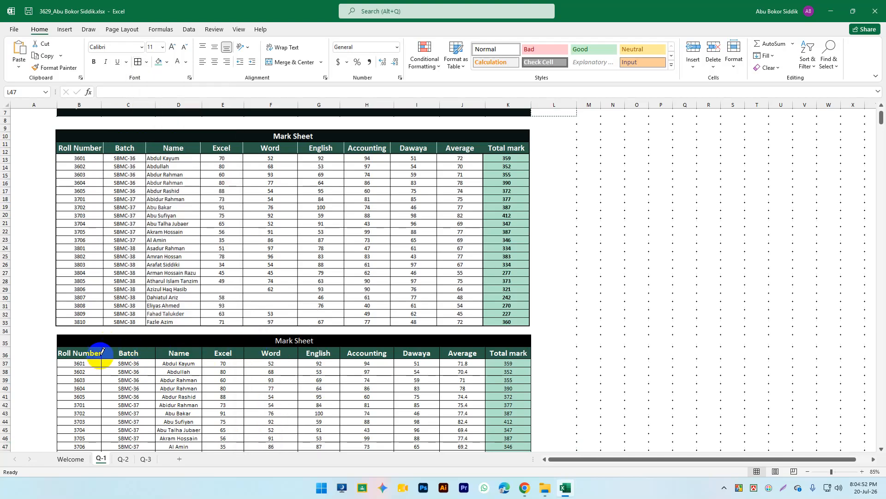
Step: Draw white dividers between the row 36 header cells, from Batch through Total mark
left_click(155, 354)
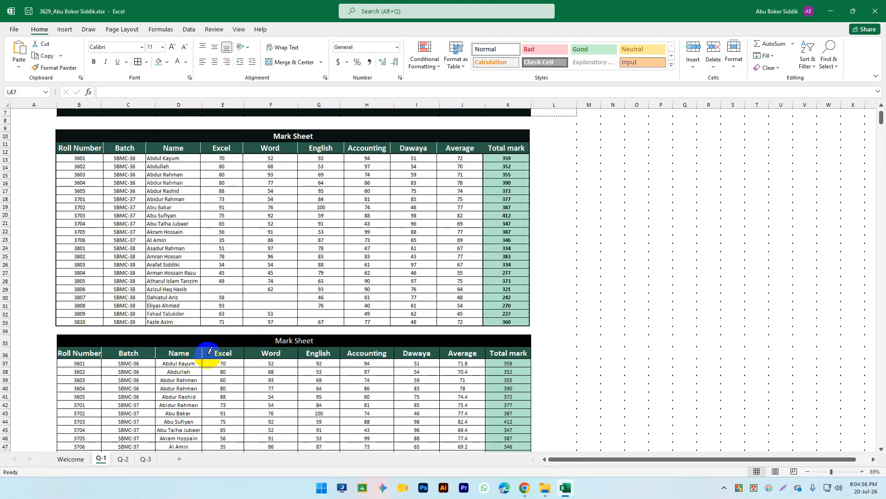
left_click(243, 354)
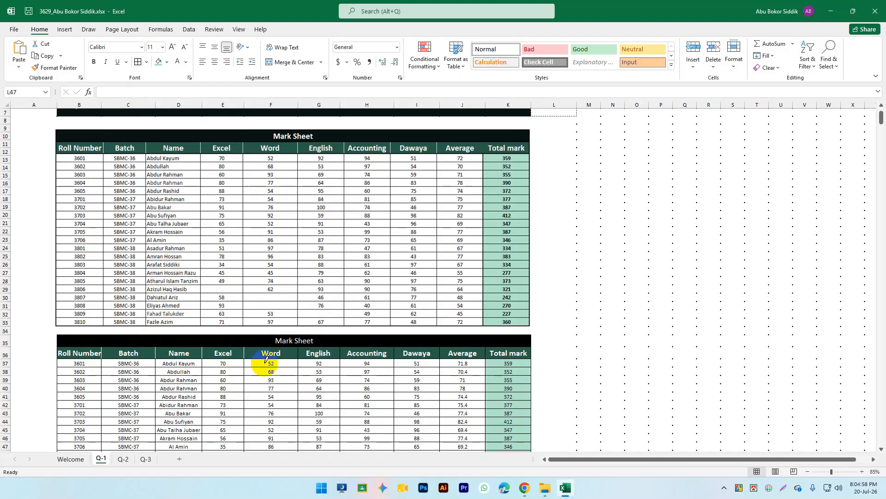
left_click(299, 353)
left_click(341, 353)
left_click(394, 352)
left_click(440, 349)
left_click(487, 353)
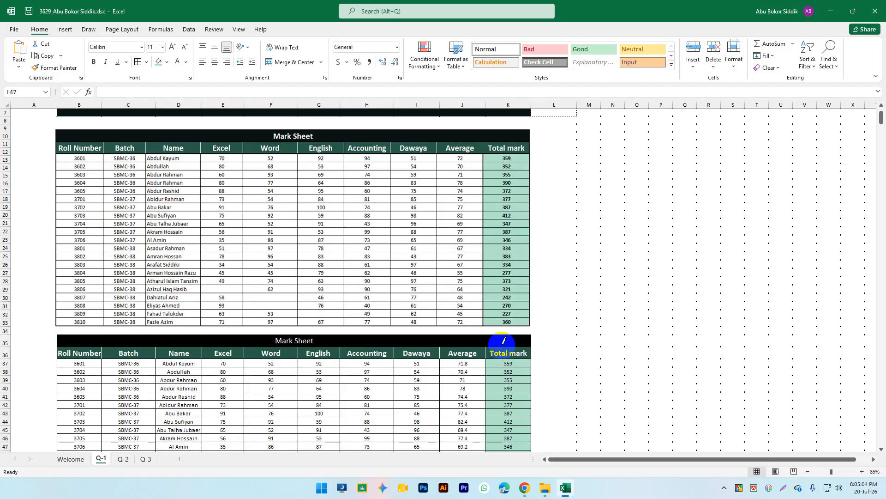
key("Escape")
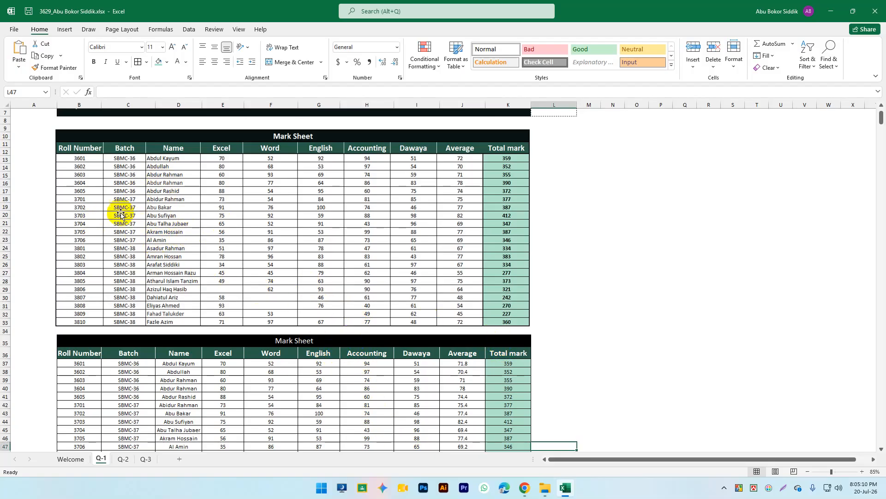
Step: Nudge the reference mark-sheet picture right to line up with the sheet's columns
left_click(451, 197)
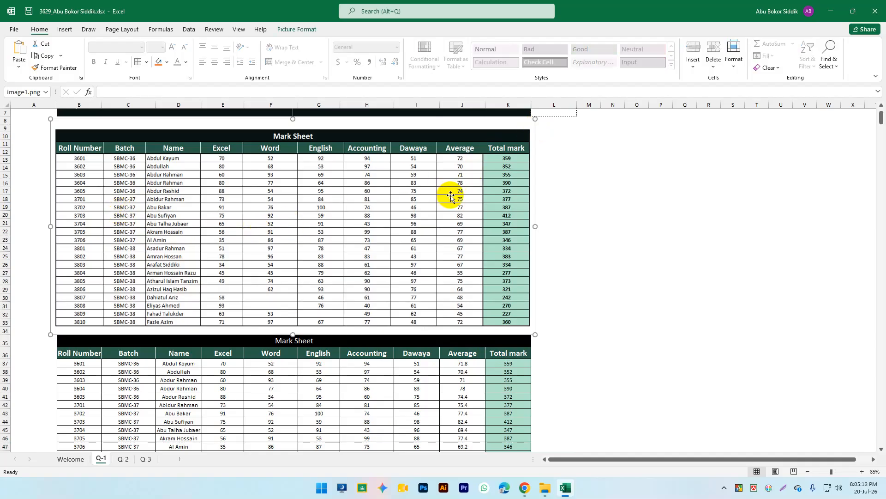
key("Right")
key("Right")
key("Right")
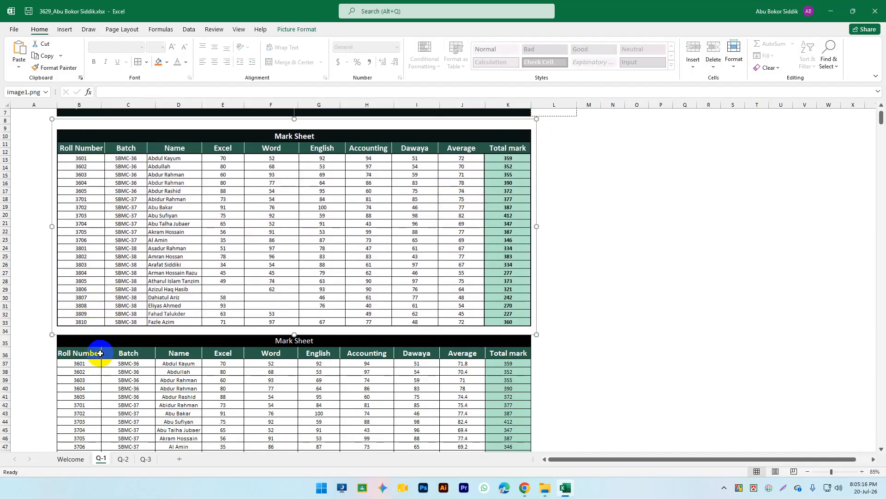
scroll(101, 342, "down", 1)
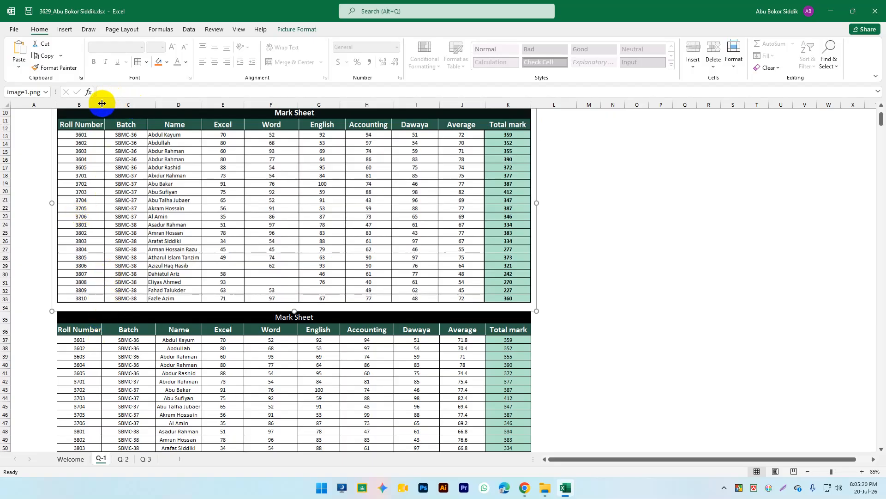
Step: Resize columns B, C and F to match the picture's table widths
left_click_drag(101, 104, 105, 105)
left_click_drag(159, 102, 245, 99)
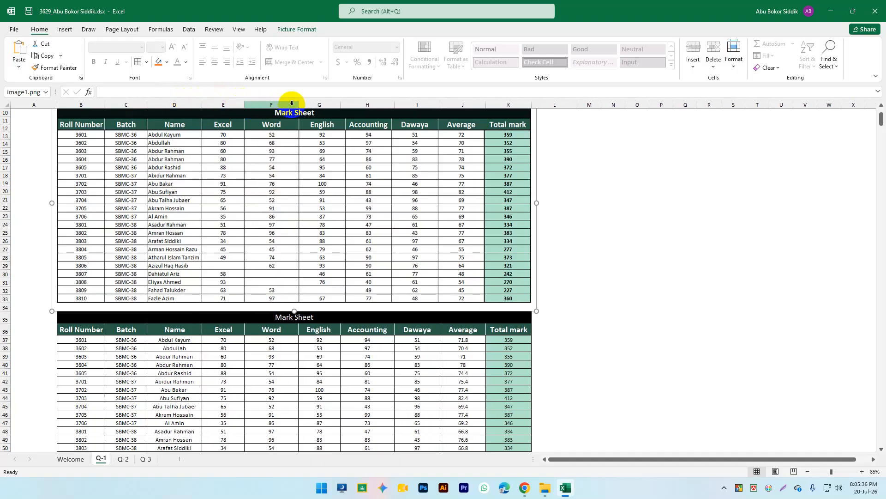
left_click_drag(299, 106, 439, 105)
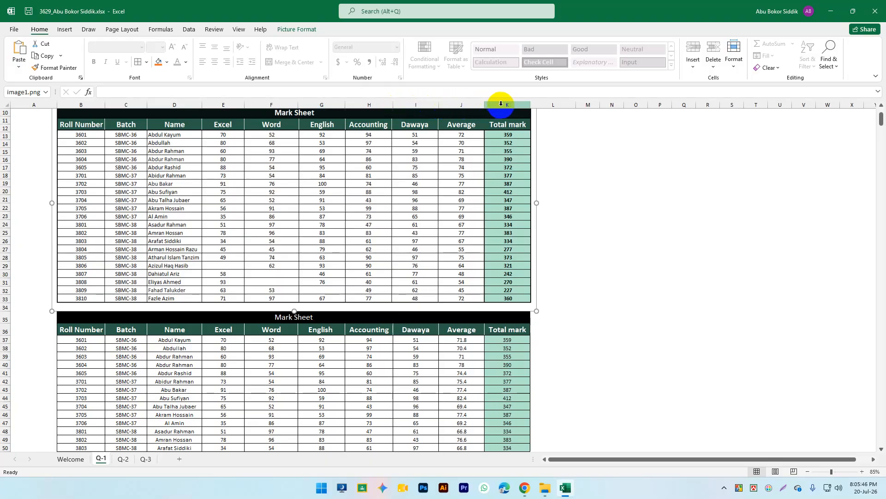
scroll(545, 235, "down", 4)
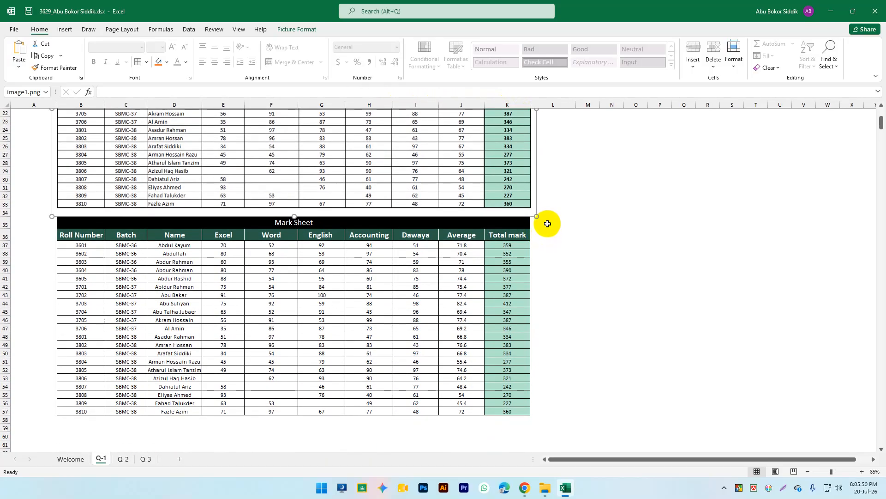
scroll(461, 318, "up", 2)
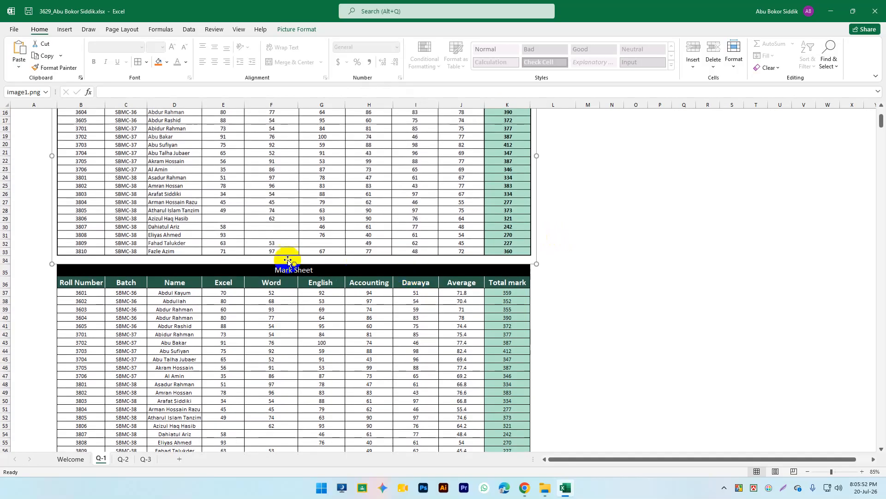
scroll(345, 266, "up", 4)
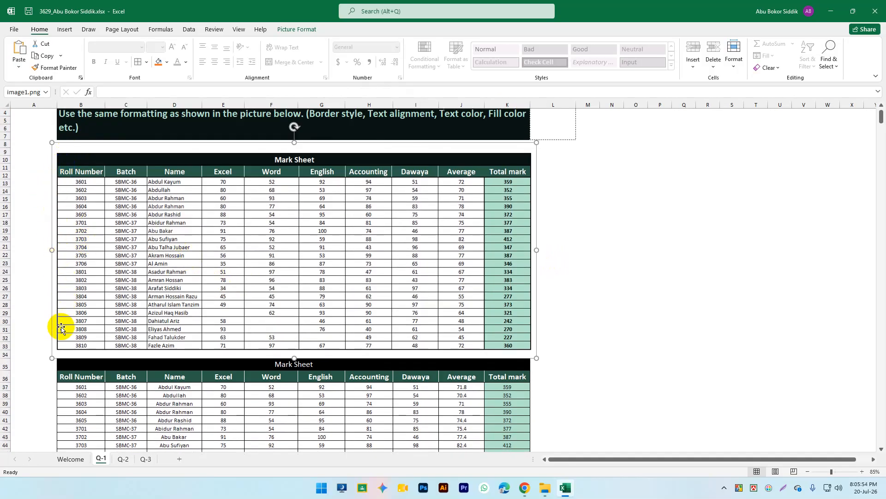
scroll(528, 266, "down", 4)
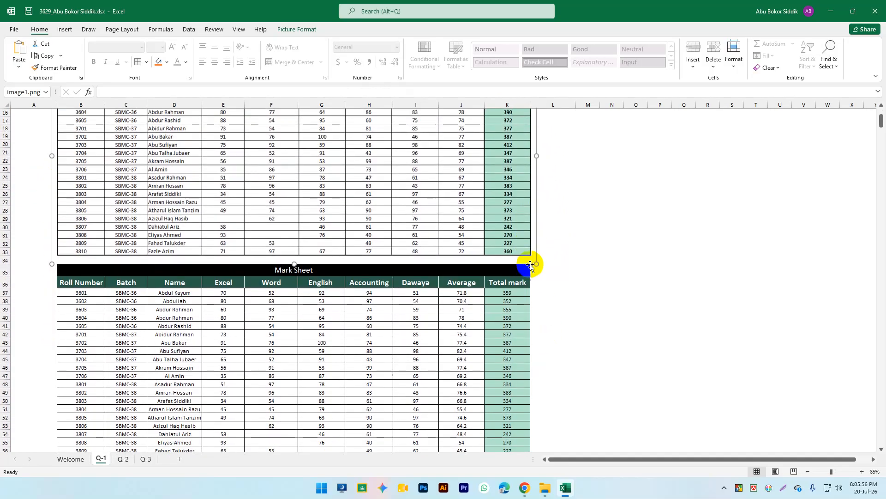
left_click(589, 280)
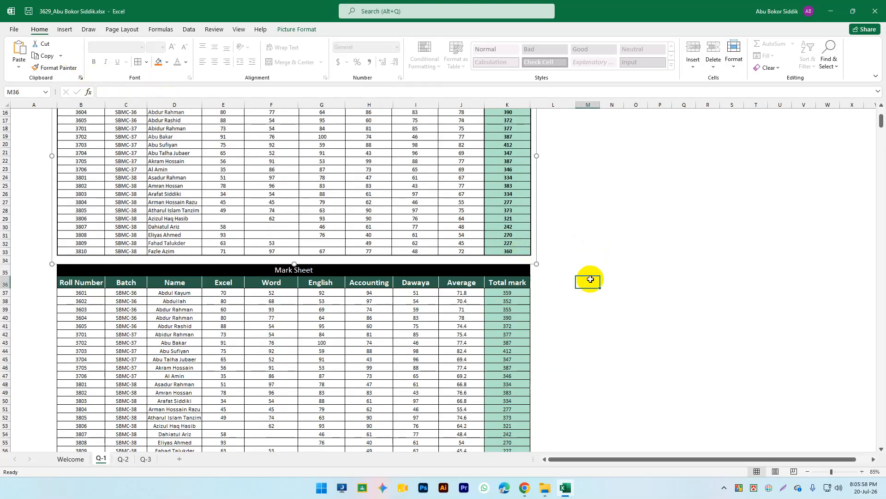
scroll(583, 281, "down", 2)
left_click_drag(526, 234, 525, 387)
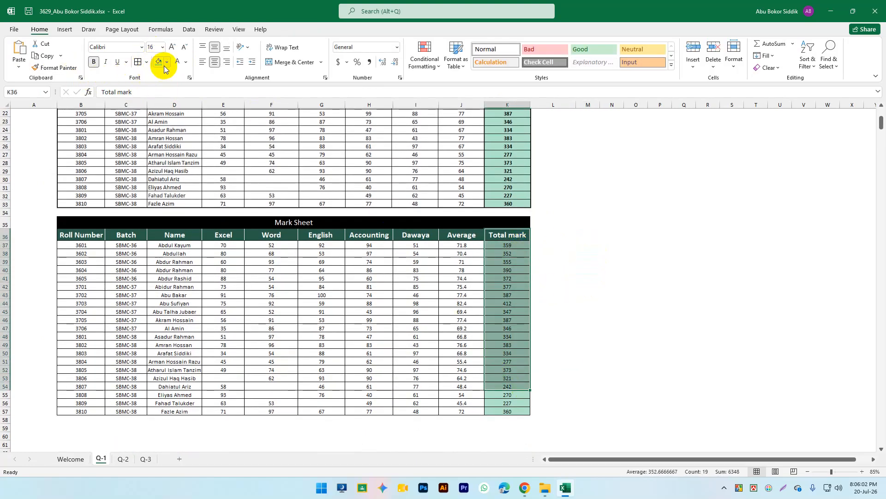
left_click(146, 62)
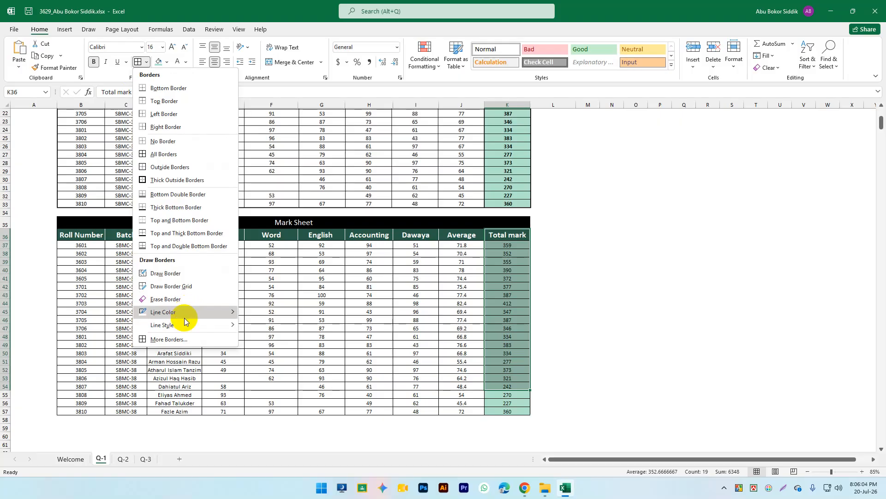
mouse_move(179, 324)
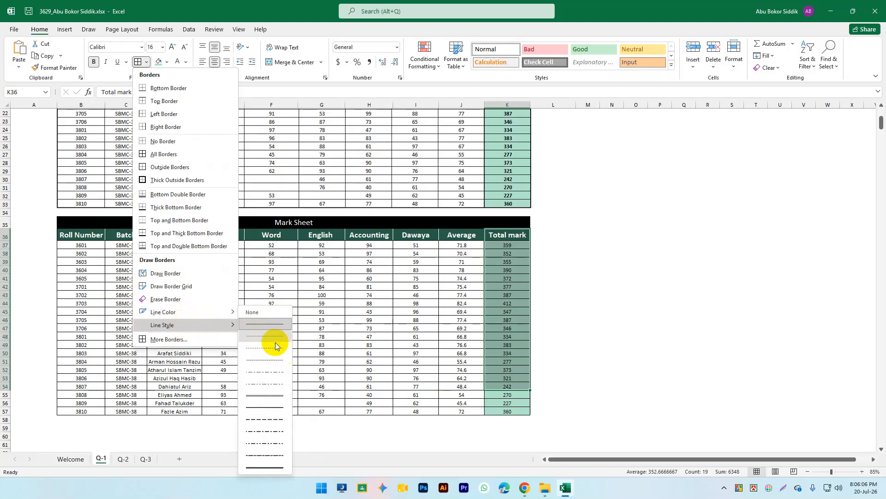
left_click(538, 400)
scroll(564, 283, "up", 3)
scroll(238, 332, "up", 4)
scroll(217, 340, "down", 1)
scroll(196, 258, "up", 1)
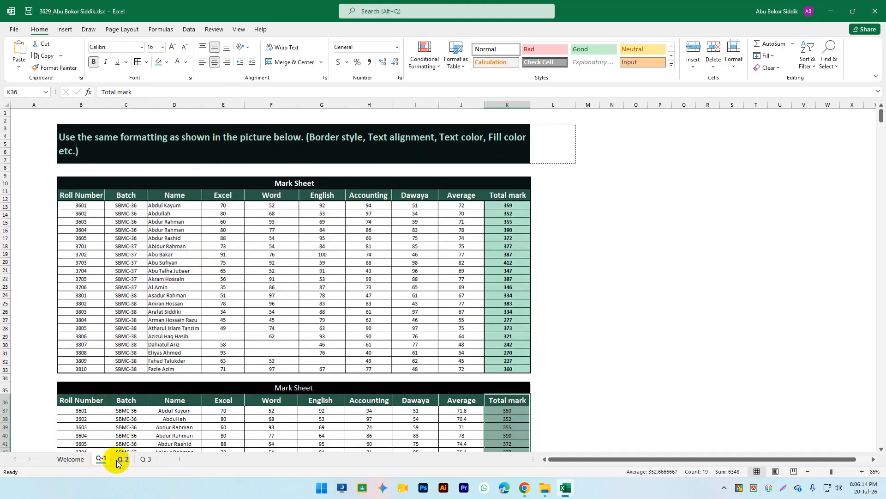
Step: On the Q-2 sheet, clear the calculated values in E5:J138, then select E4:J4
left_click(124, 463)
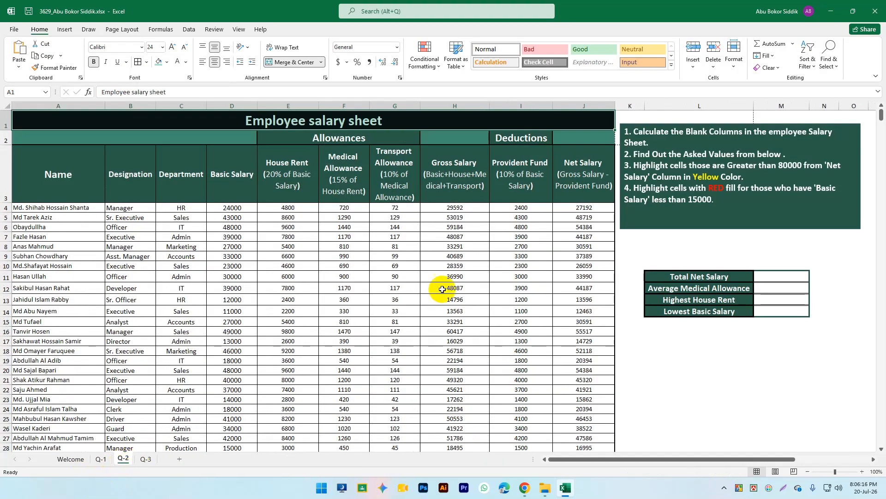
left_click(456, 284)
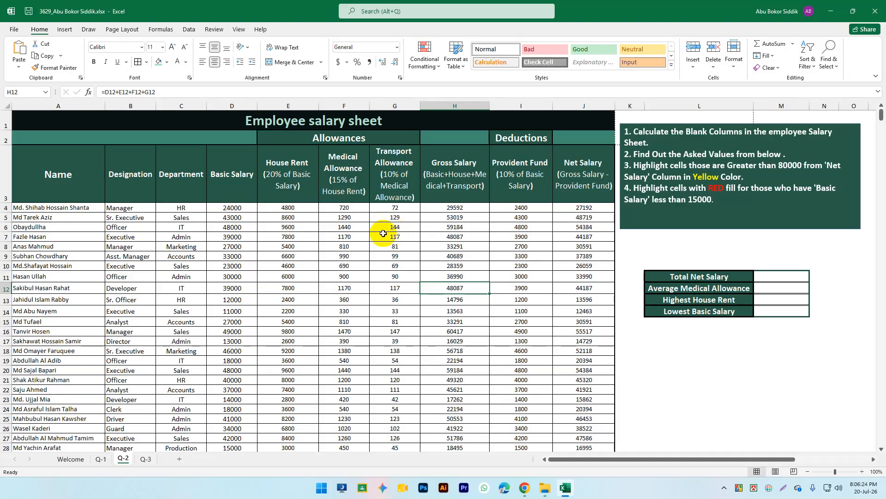
left_click_drag(287, 218, 575, 422)
key("BackSpace")
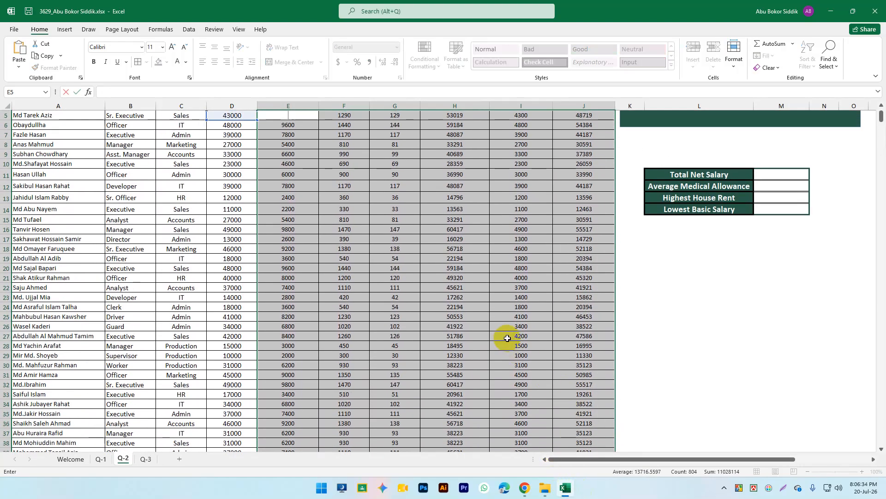
left_click(509, 326)
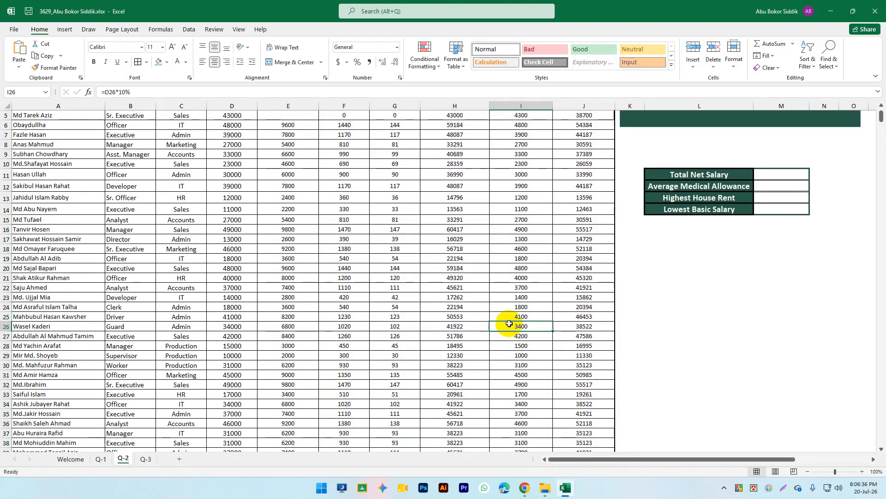
key("ctrl+z")
key("Delete")
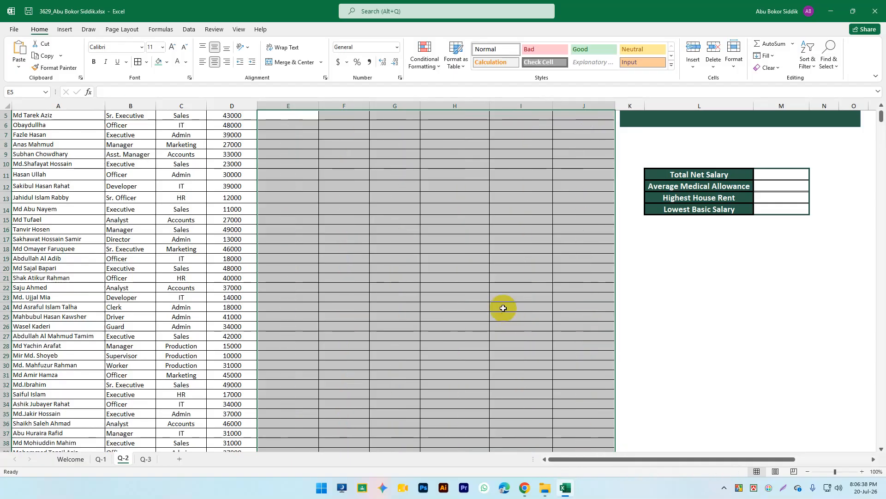
scroll(507, 318, "up", 2)
left_click_drag(295, 204, 577, 209)
key("Delete")
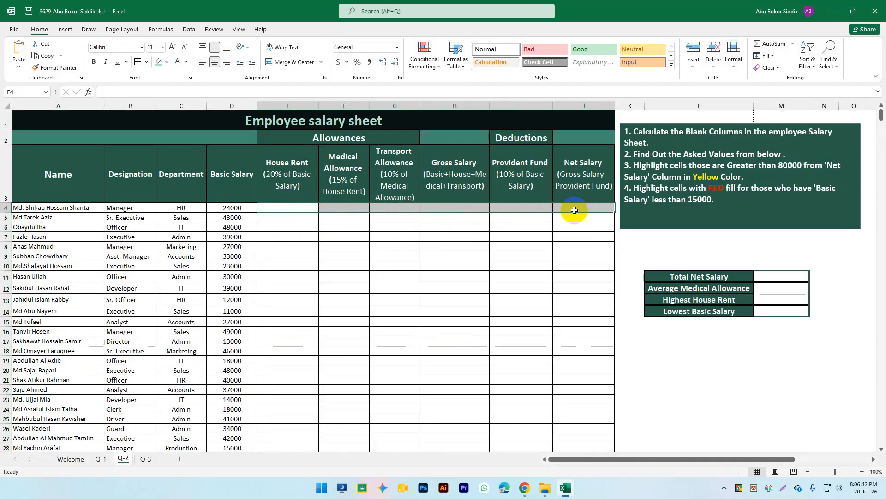
left_click(513, 318)
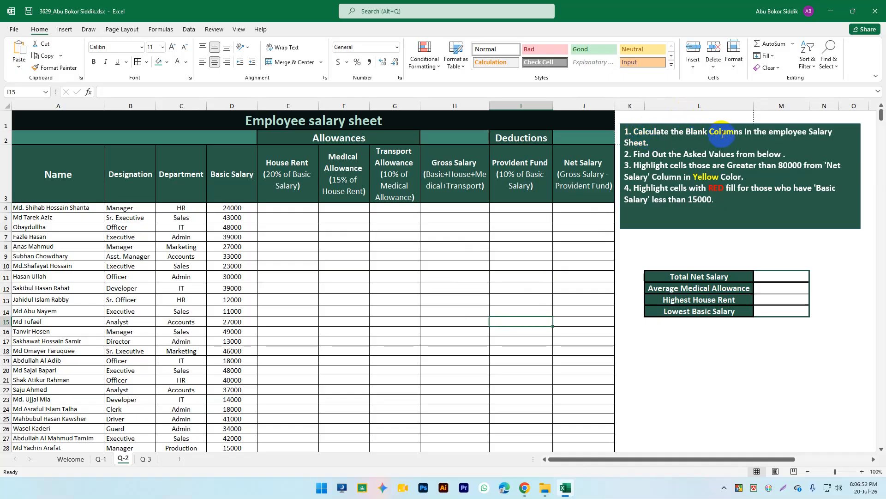
left_click(658, 153)
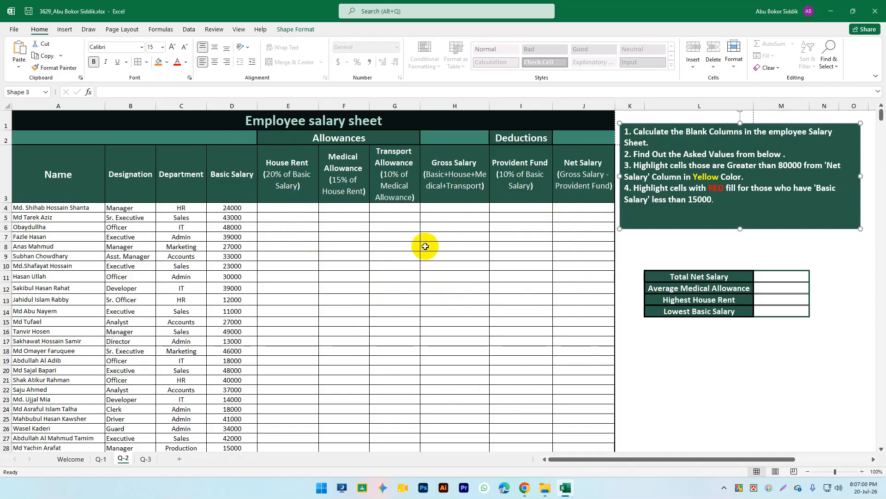
left_click(654, 145)
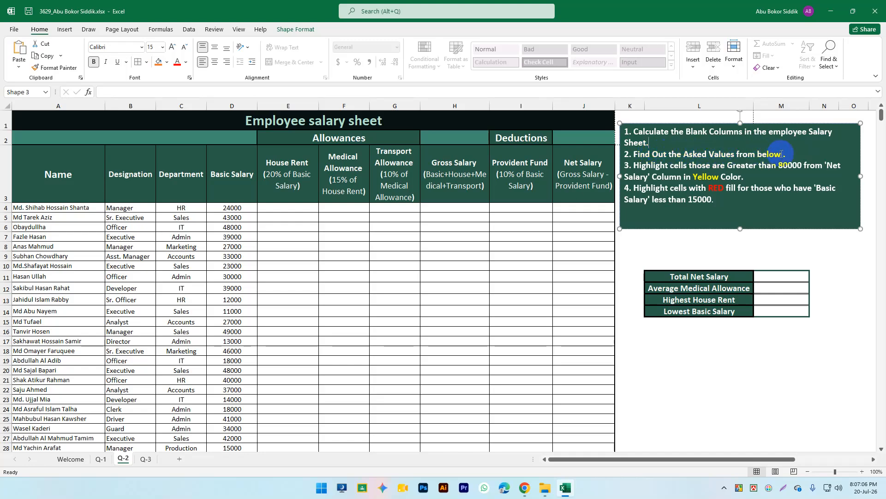
left_click_drag(714, 199, 634, 165)
left_click(717, 187)
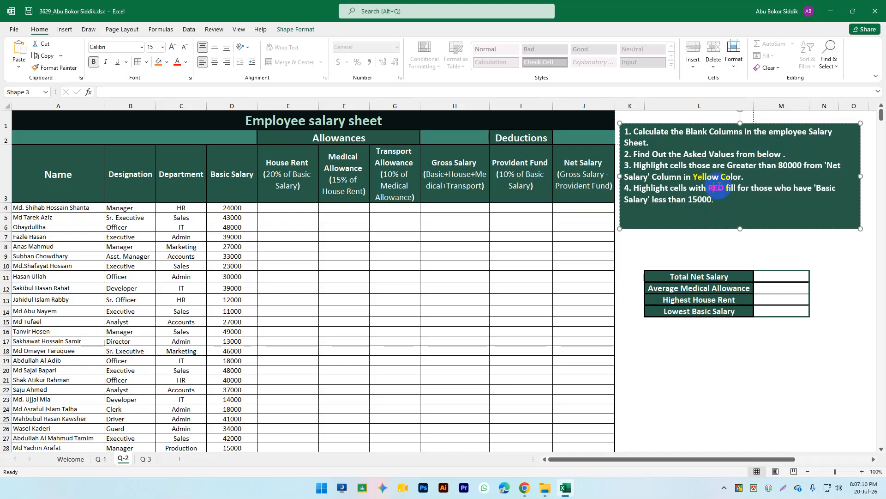
left_click(711, 177)
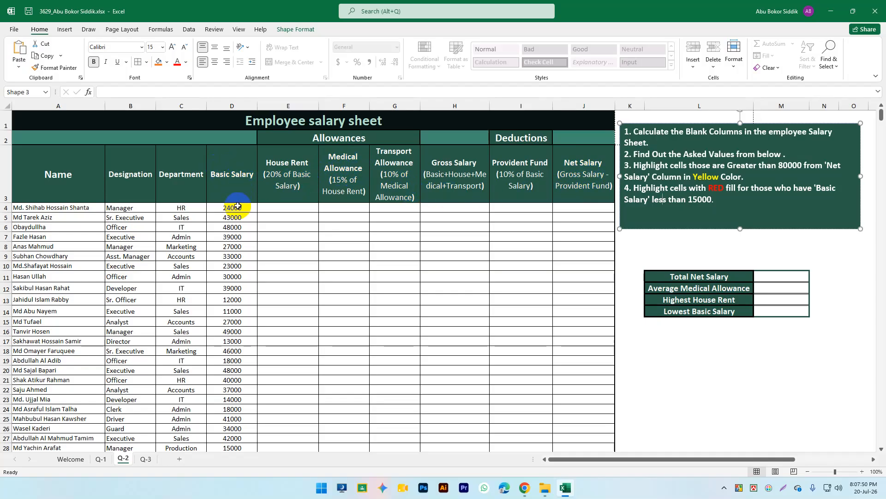
left_click_drag(723, 201, 691, 200)
left_click(711, 200)
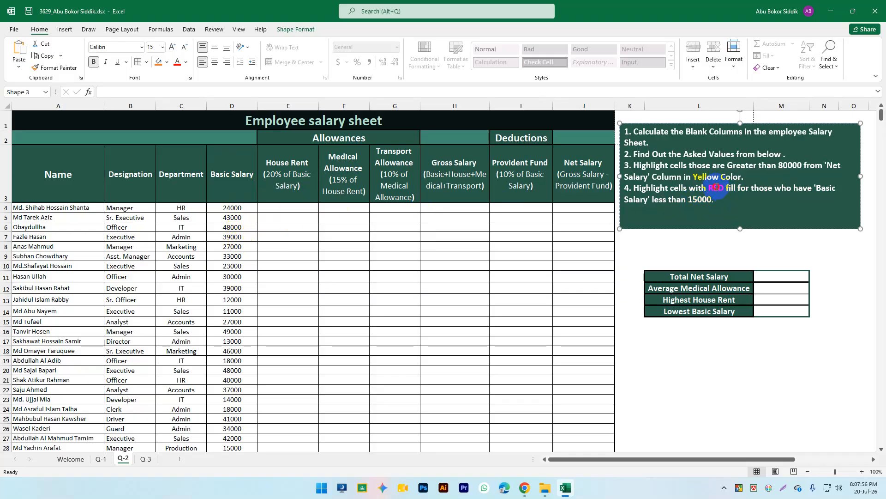
double_click(717, 188)
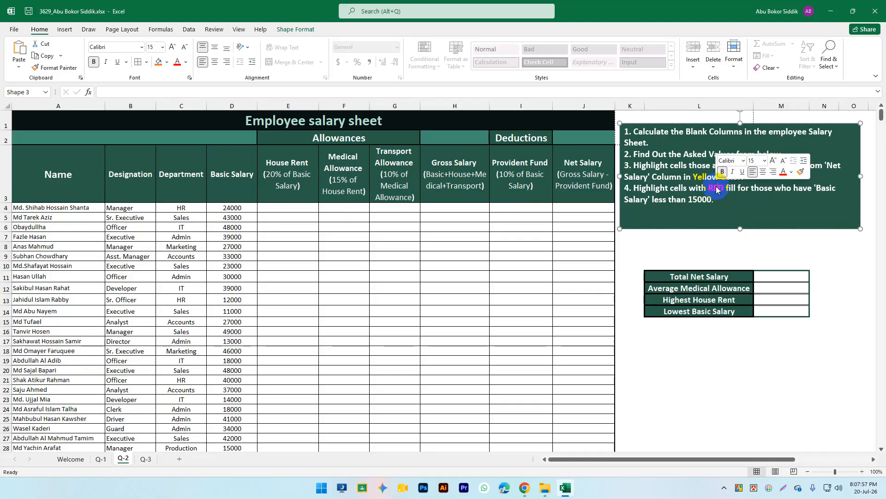
left_click(409, 256)
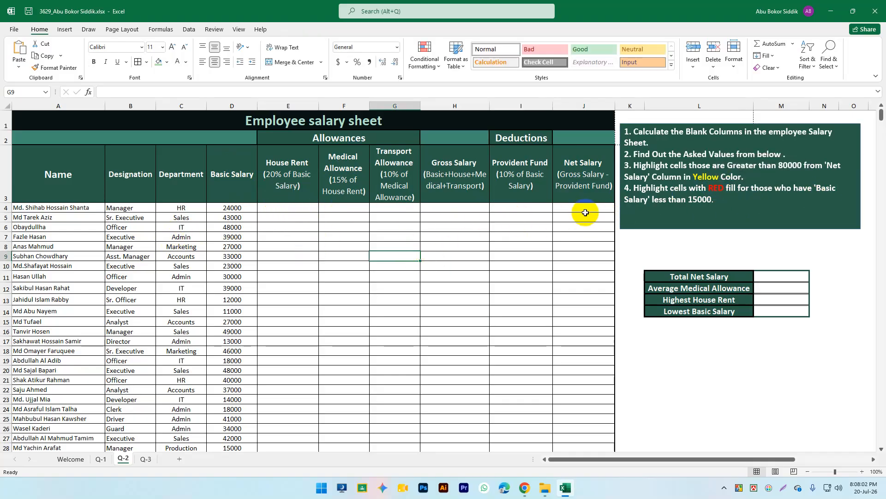
Step: Review the House Rent rule and select the first House Rent cell, E4
left_click(311, 246)
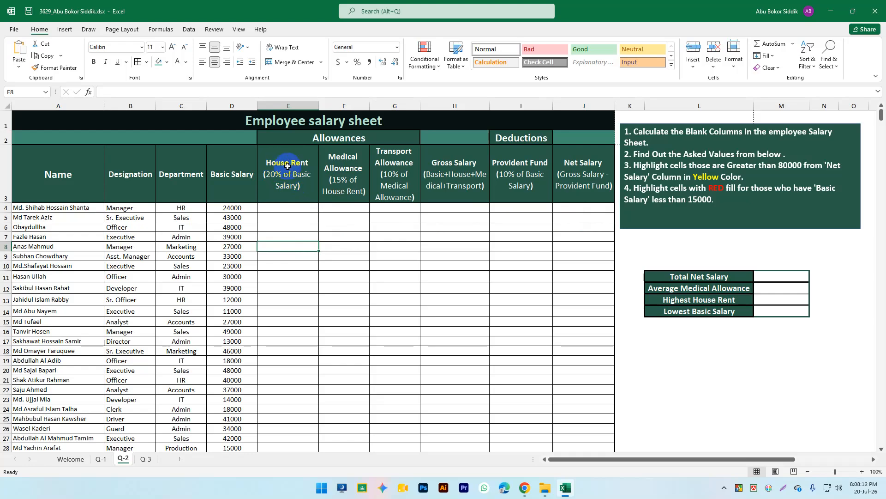
left_click(273, 176)
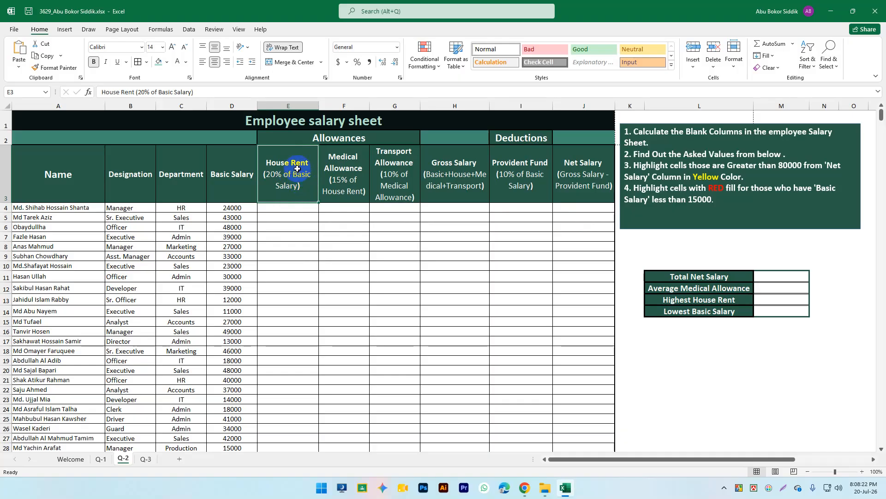
left_click(238, 208)
left_click(233, 176)
left_click(237, 209)
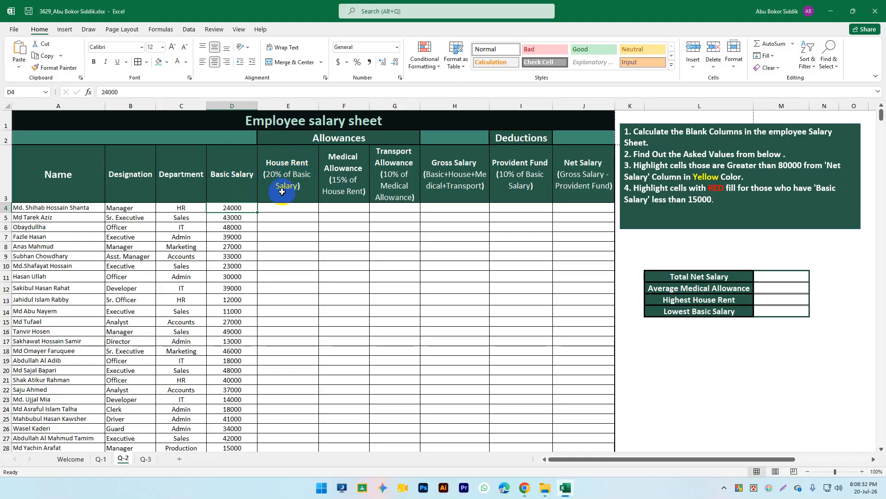
left_click(297, 174)
left_click(304, 210)
left_click(283, 171)
left_click(282, 207)
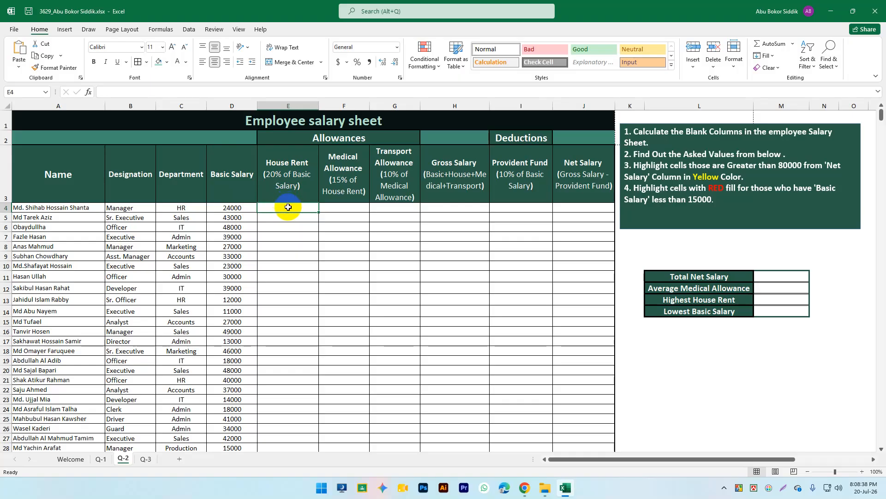
Step: Enter =D4*20% in E4 so House Rent shows 4800
type("=")
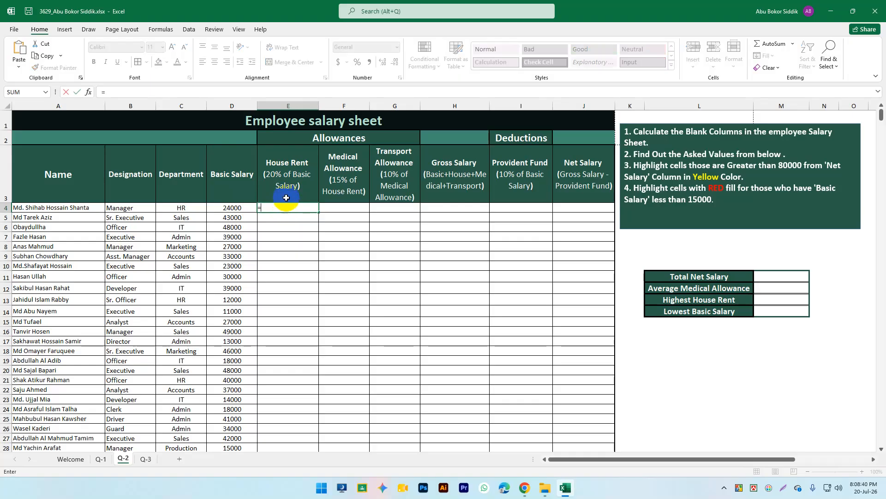
left_click(231, 208)
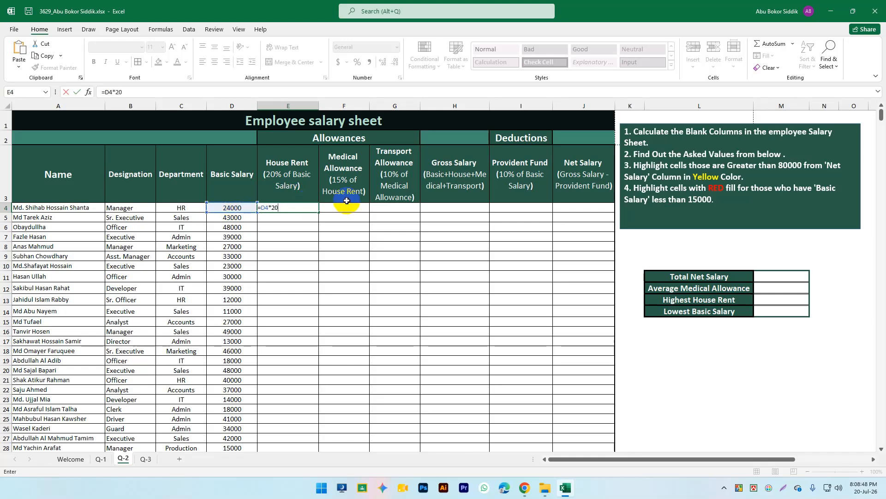
key("Return")
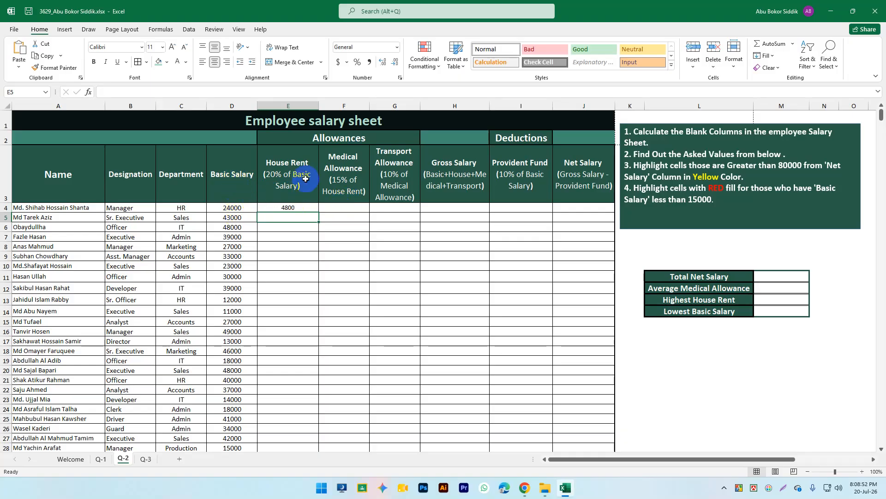
left_click(295, 228)
left_click(349, 206)
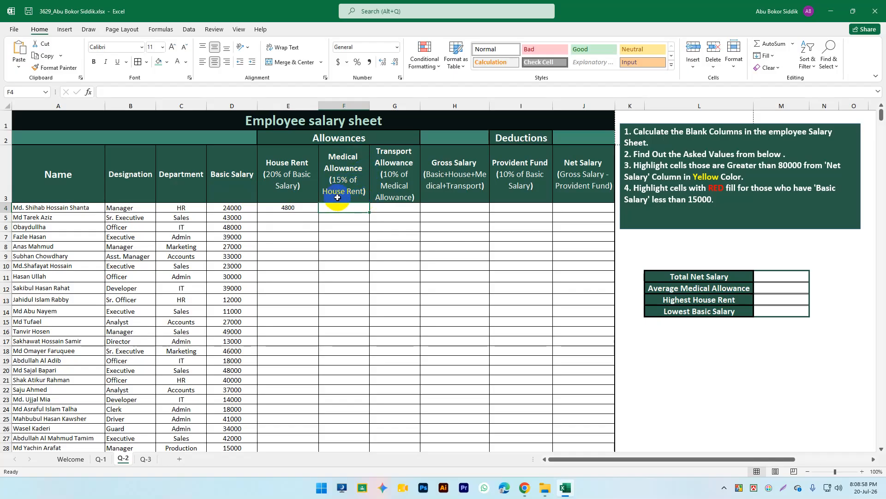
Step: Enter =E4*15% in F4, giving a Medical Allowance of 720
left_click(353, 192)
left_click(289, 161)
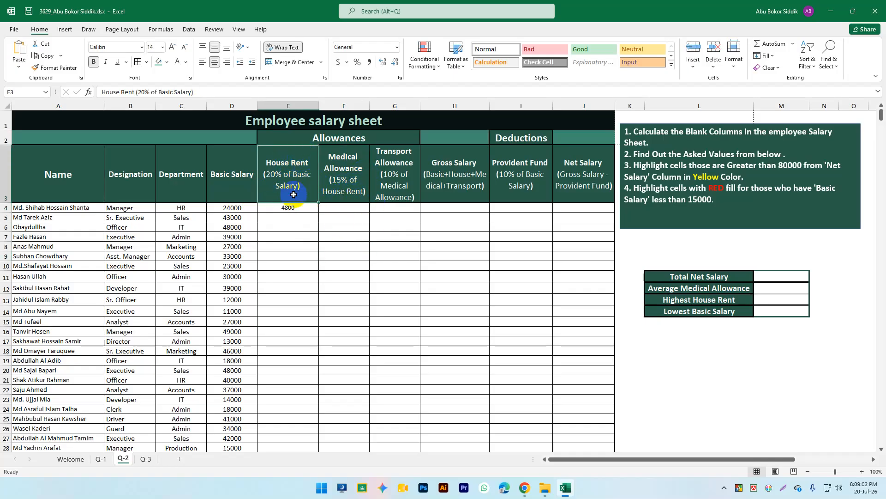
left_click(350, 194)
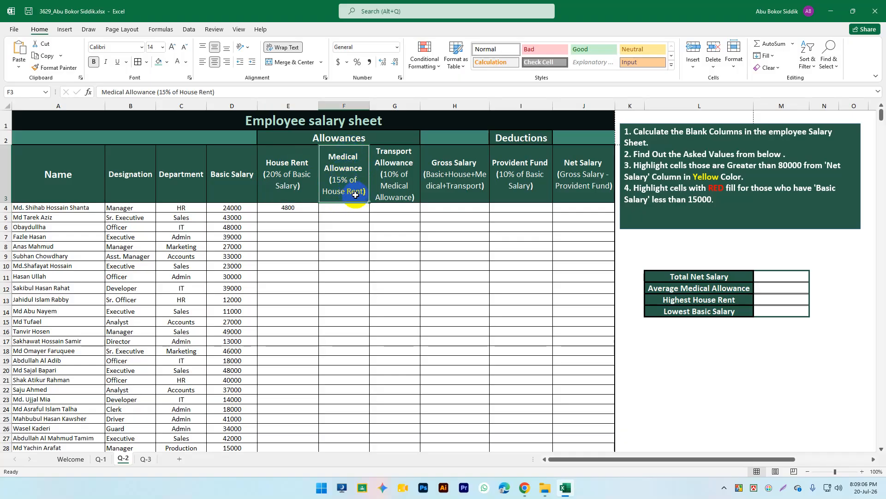
left_click(342, 207)
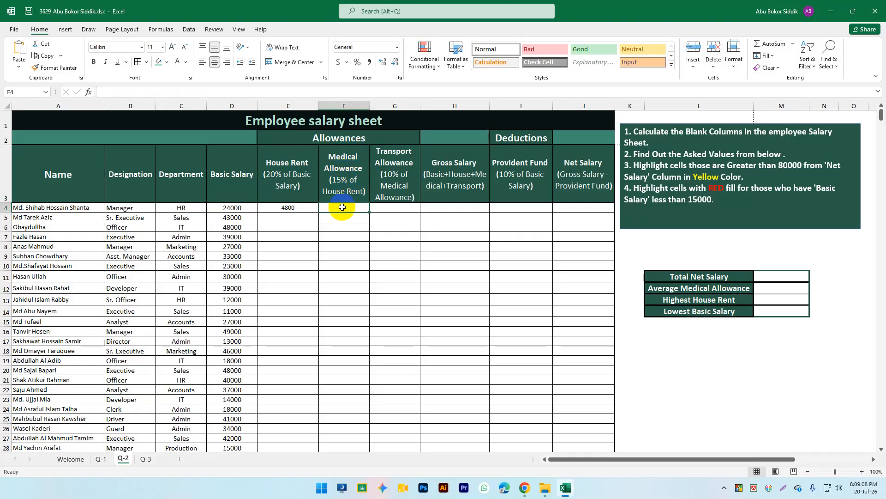
type("=")
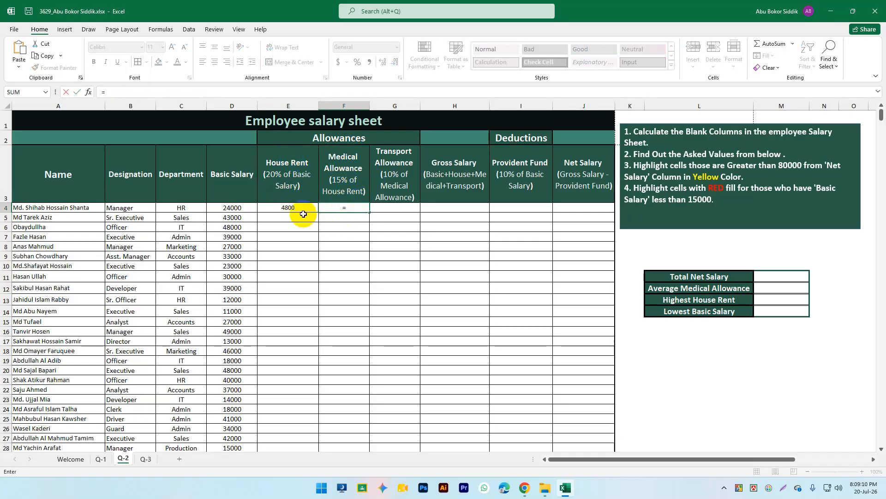
left_click(299, 210)
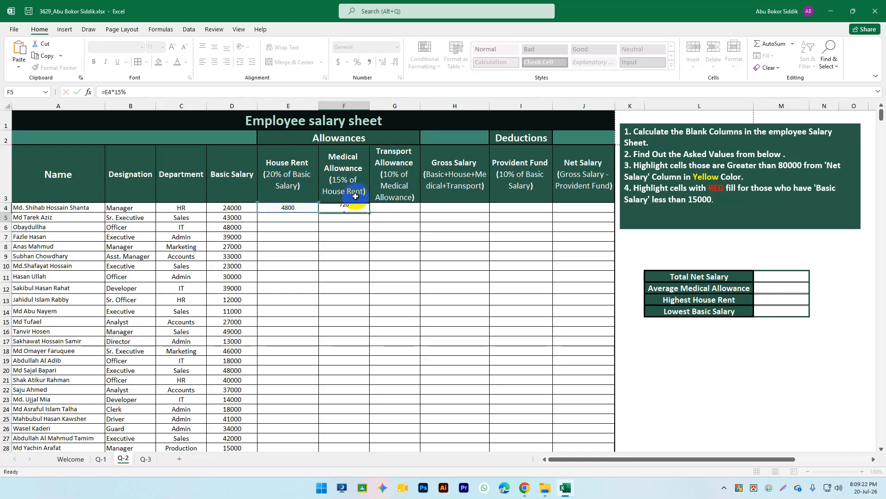
key("Return")
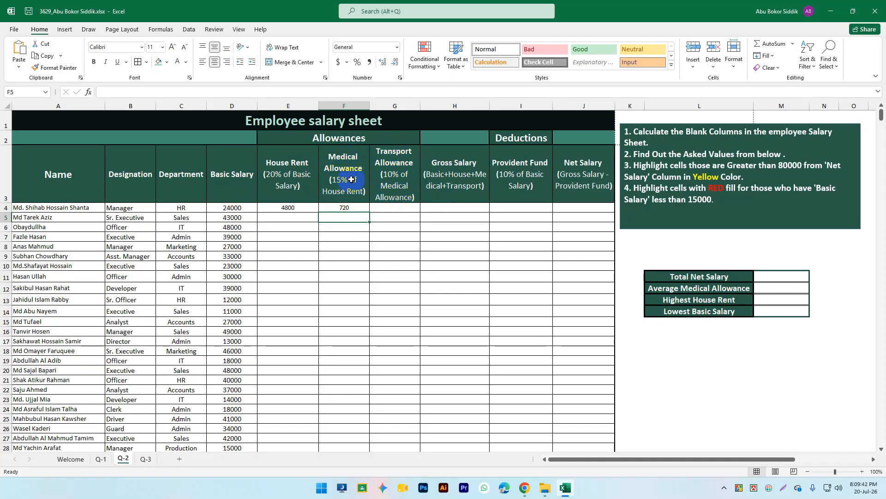
left_click(399, 208)
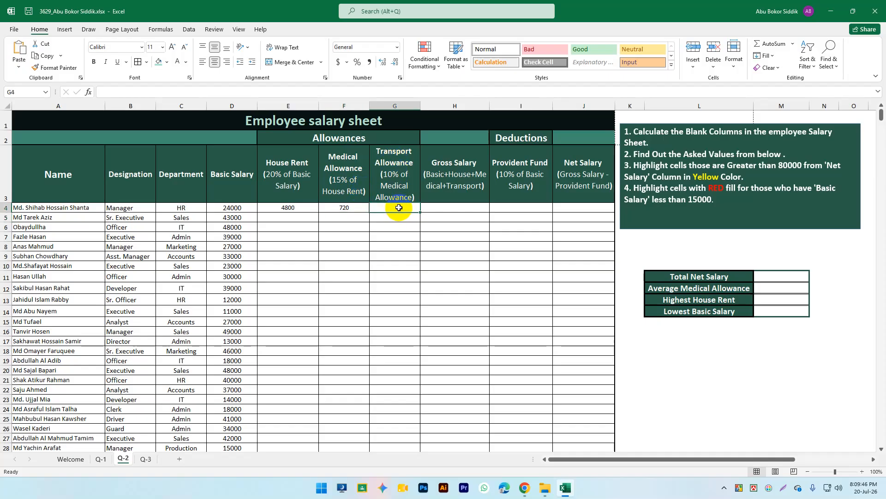
Step: Enter =F4*15% in G4 for a Transport Allowance of 108
type("=")
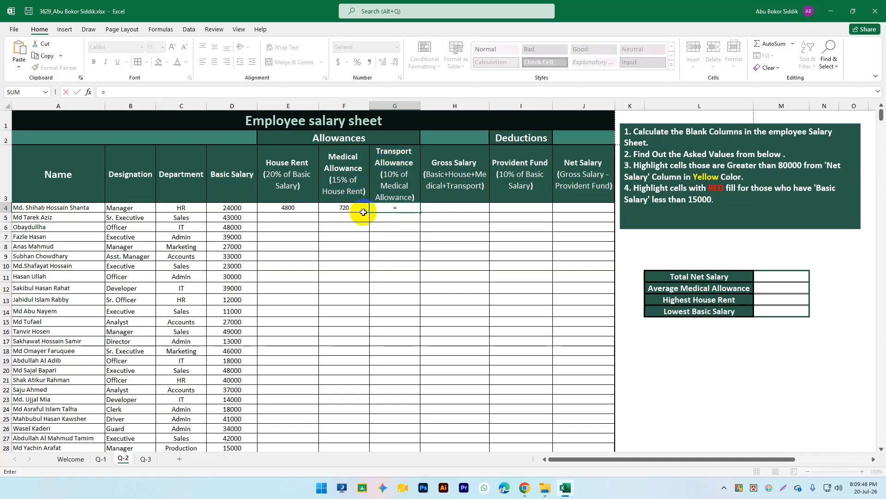
left_click(344, 207)
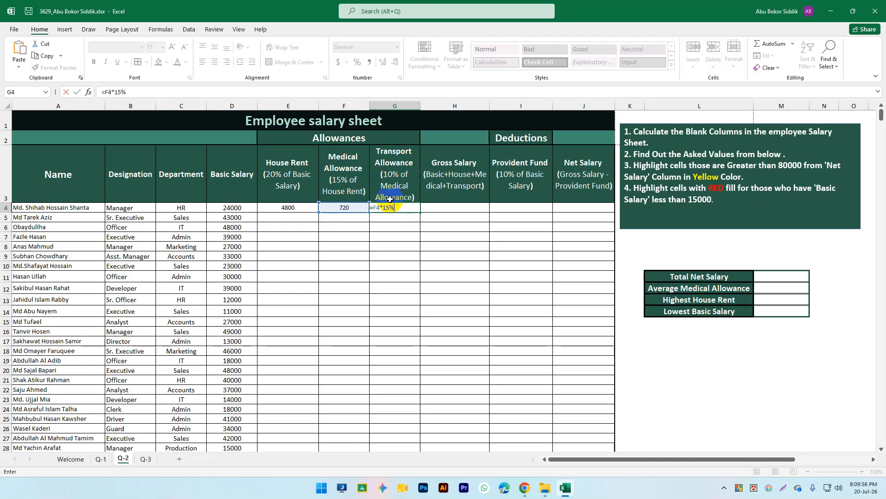
key("Return")
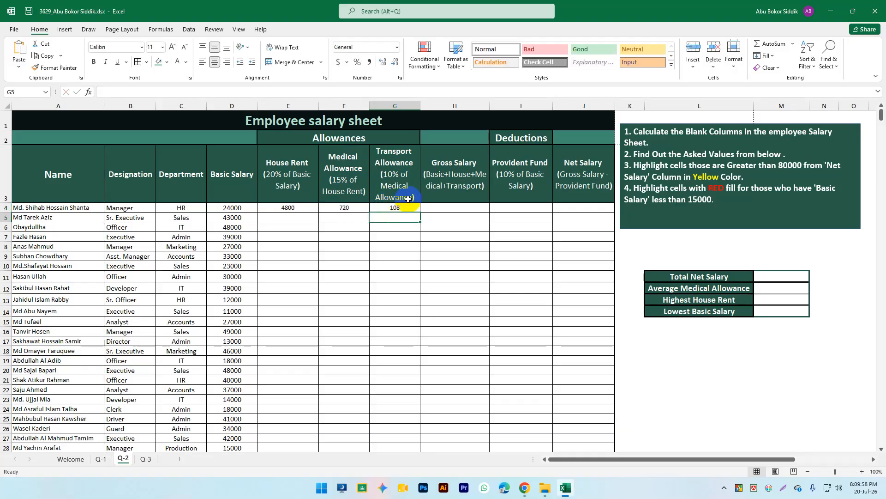
left_click(402, 209)
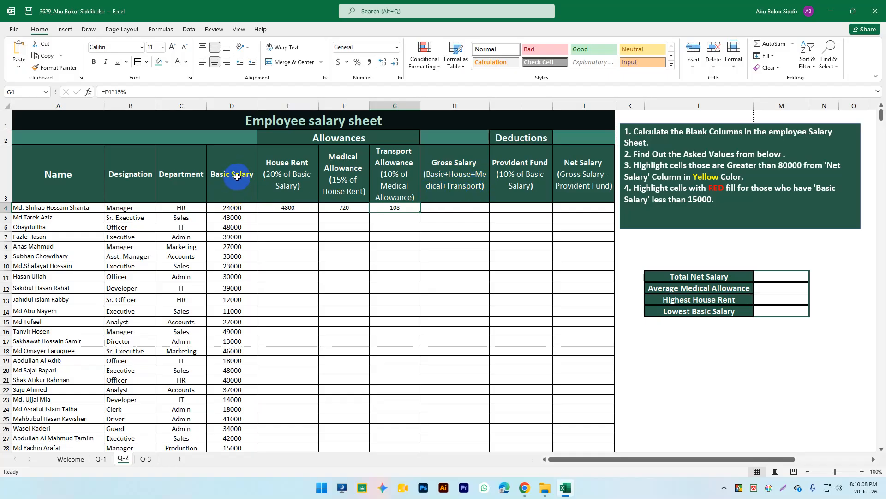
left_click(237, 177)
left_click(283, 171)
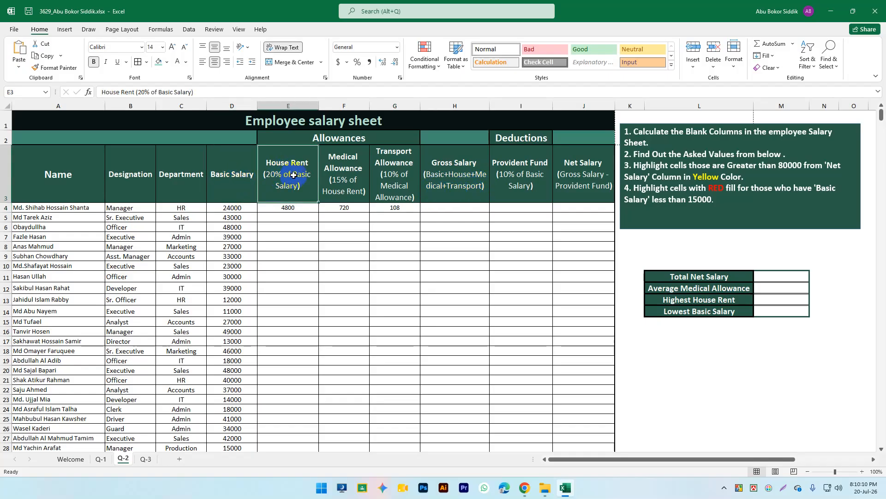
left_click(344, 171)
left_click(394, 169)
left_click_drag(235, 180, 383, 182)
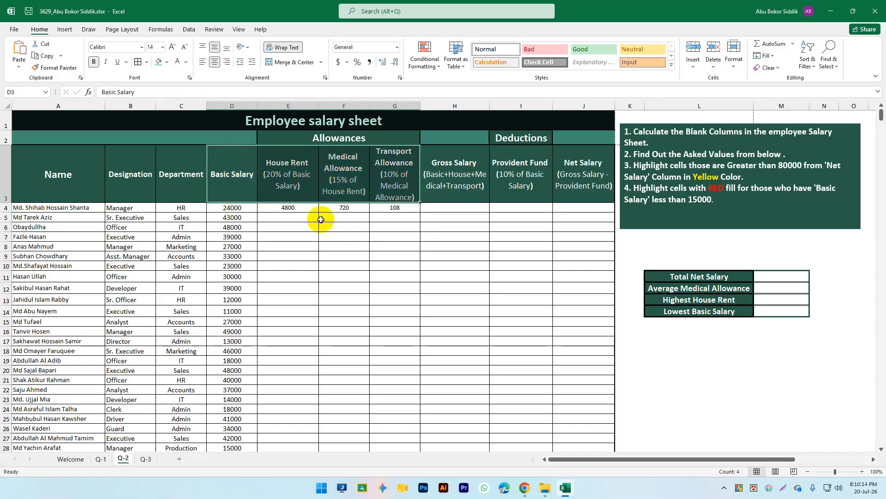
left_click(480, 163)
left_click(452, 206)
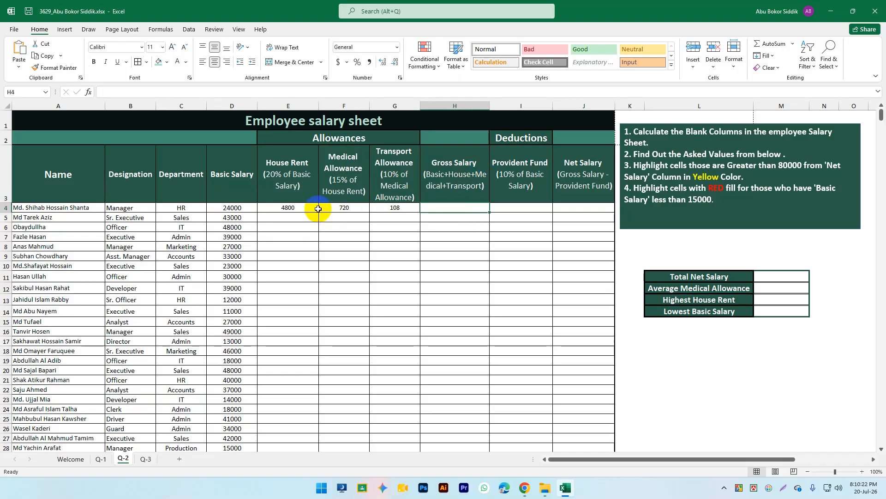
Step: Enter =SUM(D4:G4) in H4 to get a Gross Salary of 29628
type("=")
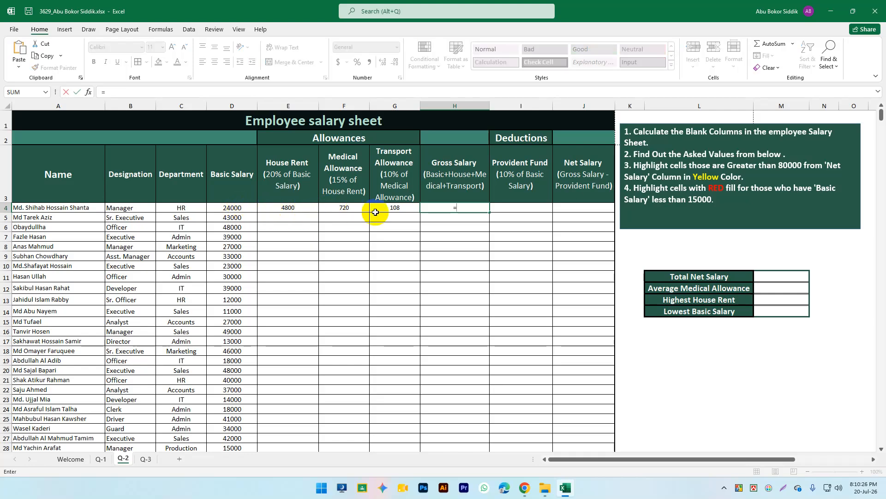
type("sum")
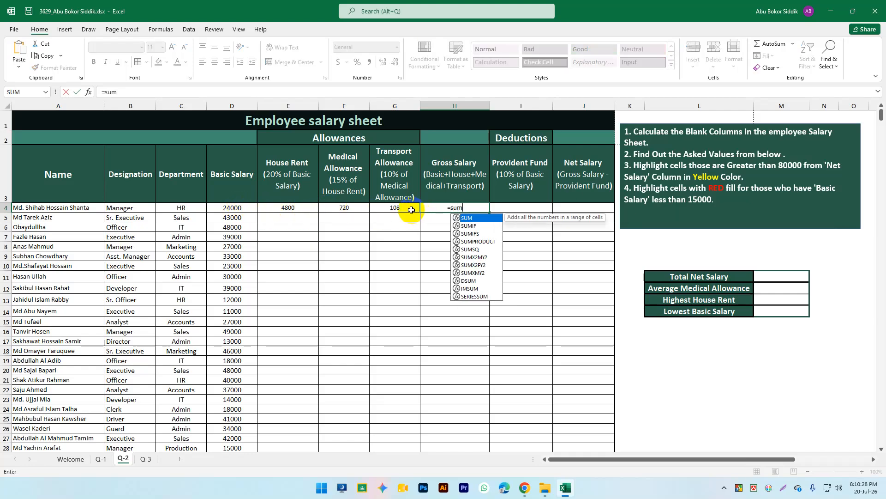
type("(")
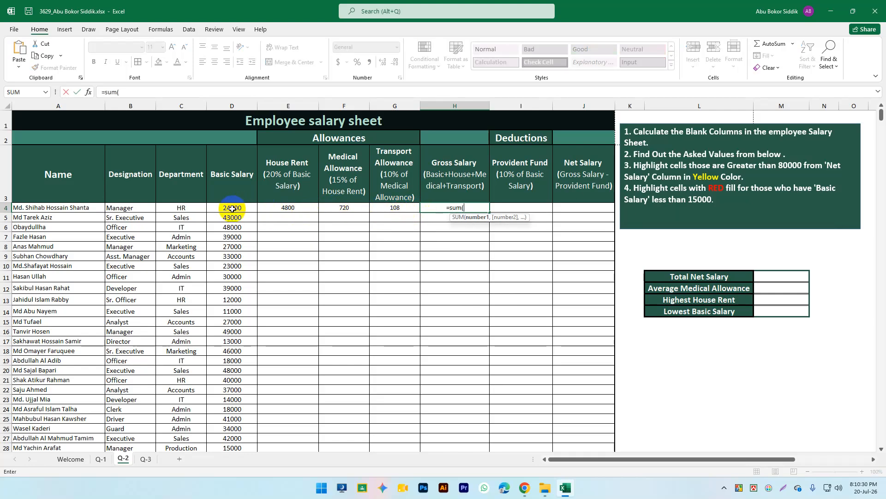
left_click_drag(231, 208, 389, 208)
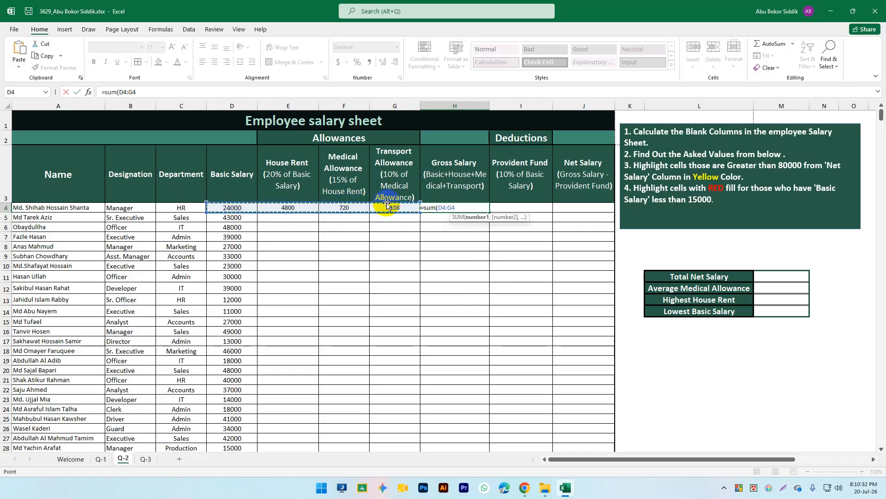
key("Return")
left_click_drag(446, 157, 456, 211)
left_click(439, 237)
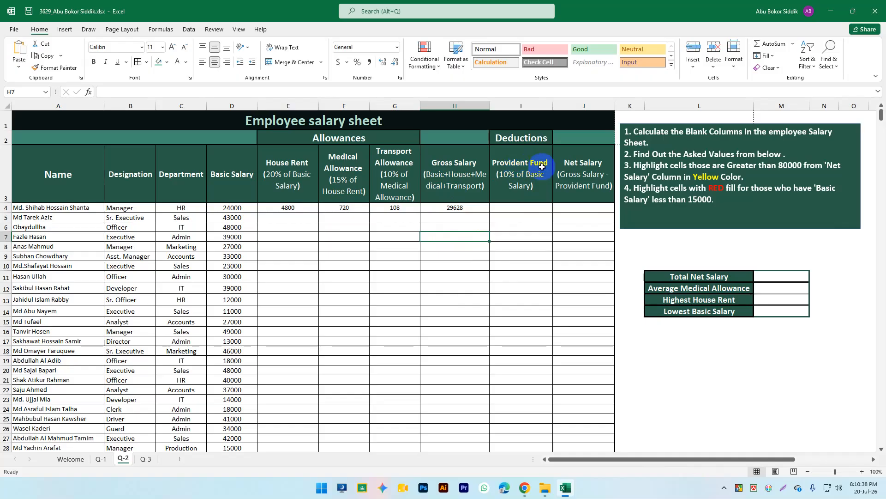
left_click(537, 182)
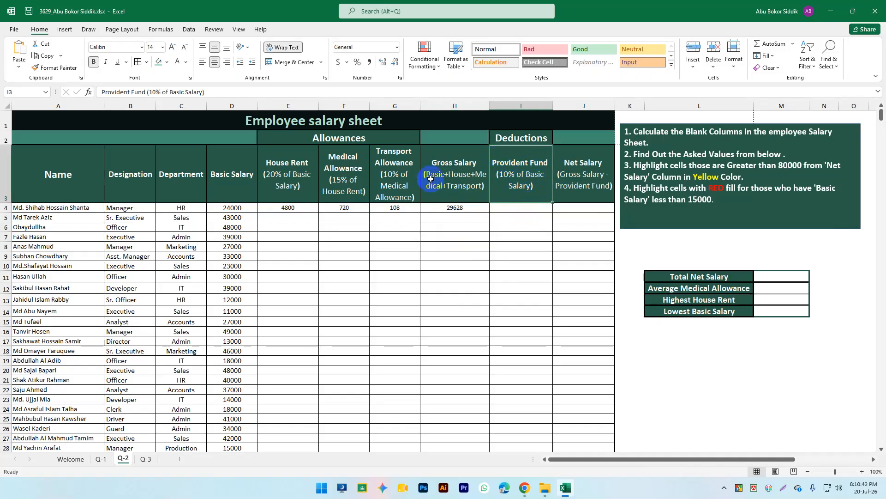
left_click(230, 207)
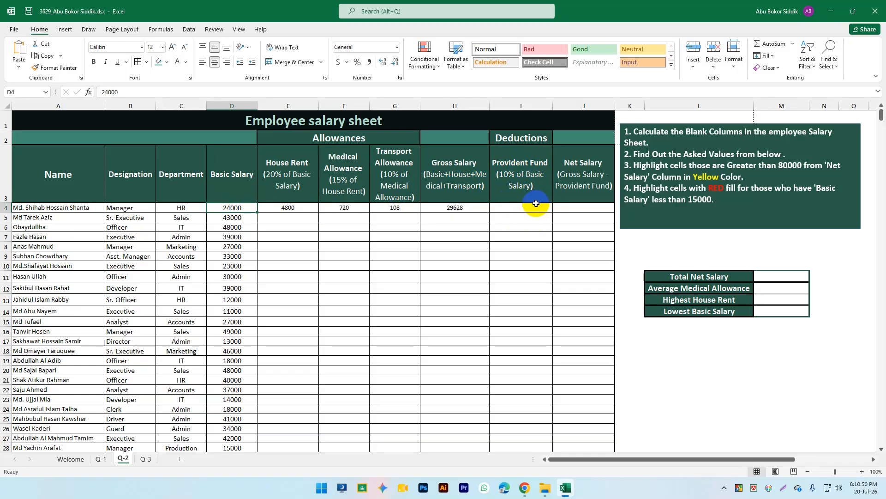
left_click(534, 207)
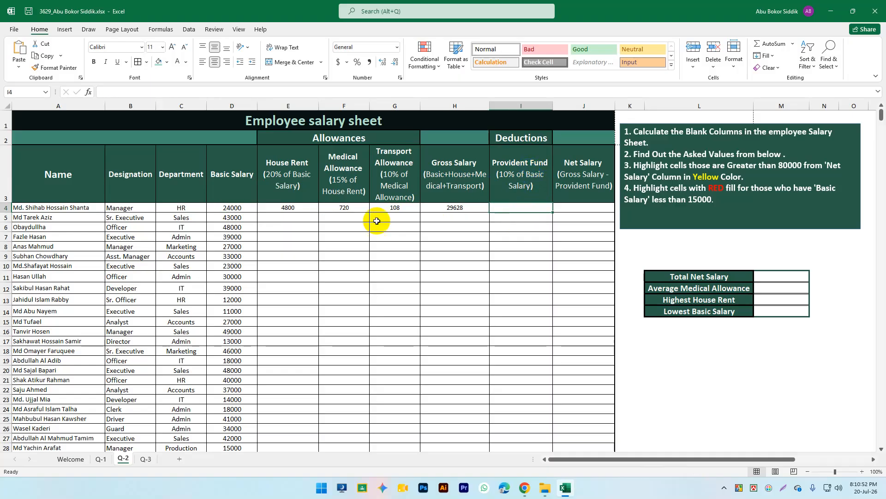
left_click(528, 178)
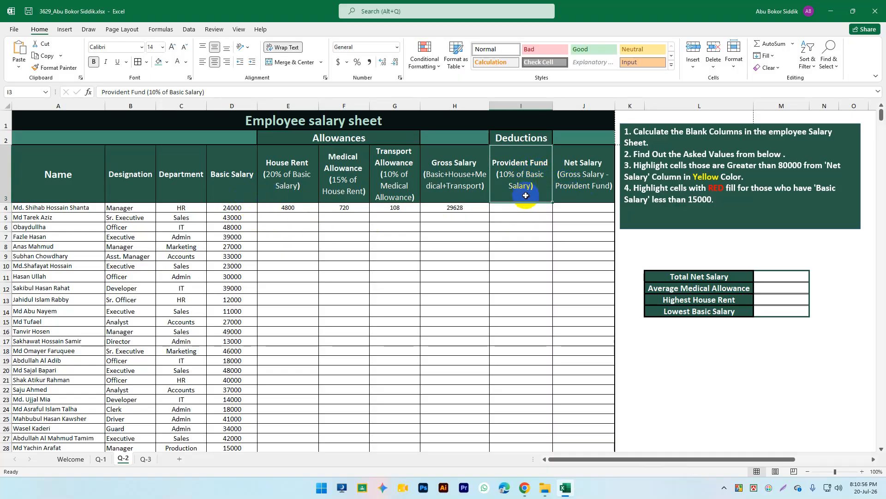
left_click(519, 209)
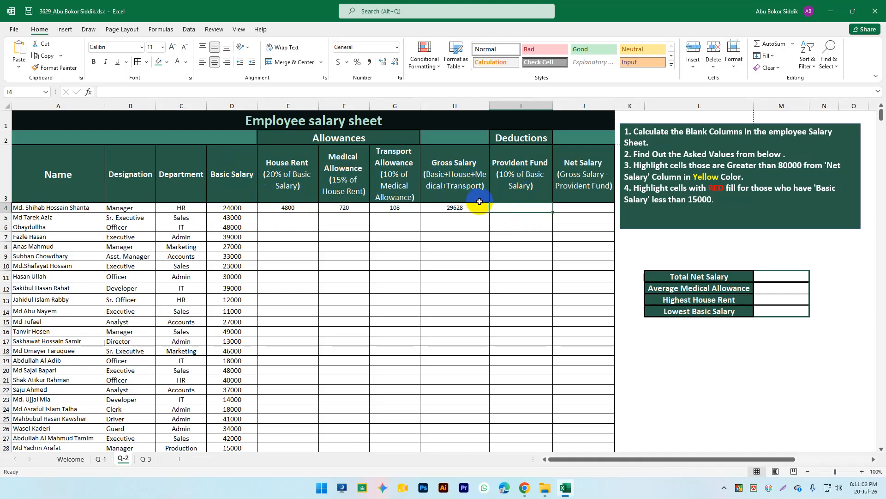
left_click(522, 206)
Step: Enter =D4*10% in I4 for a Provident Fund of 2400
type("=")
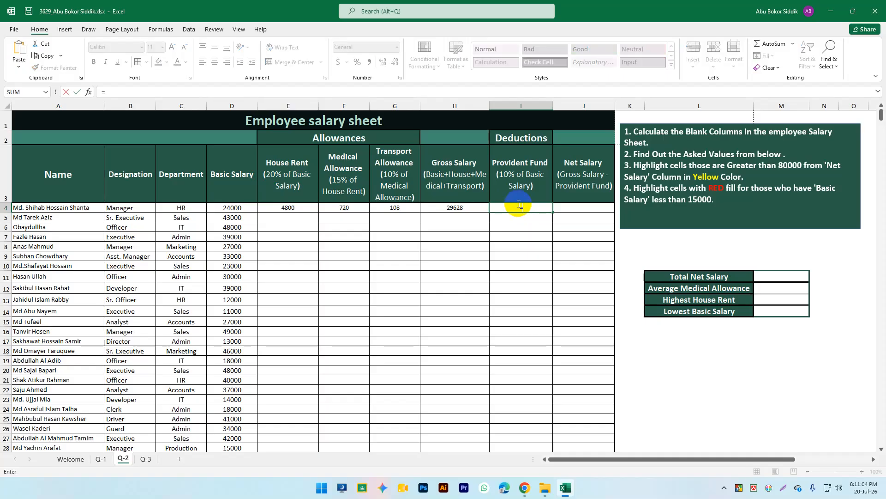
left_click(234, 207)
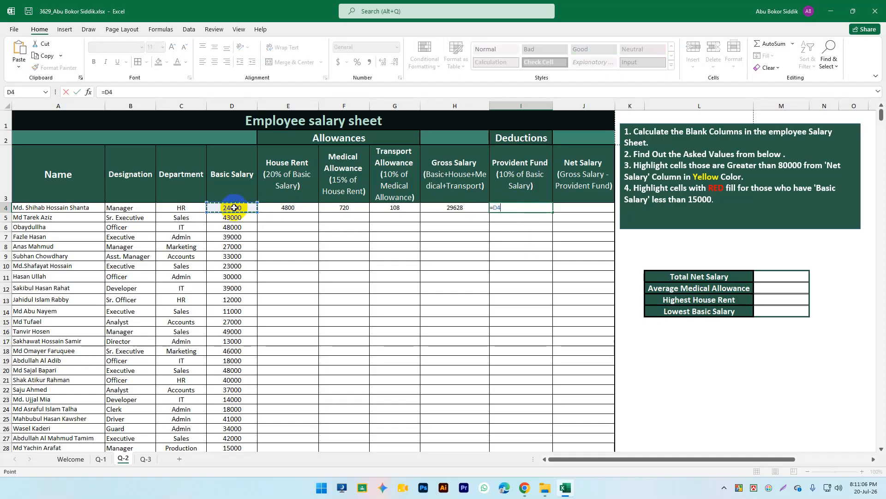
type("*10%")
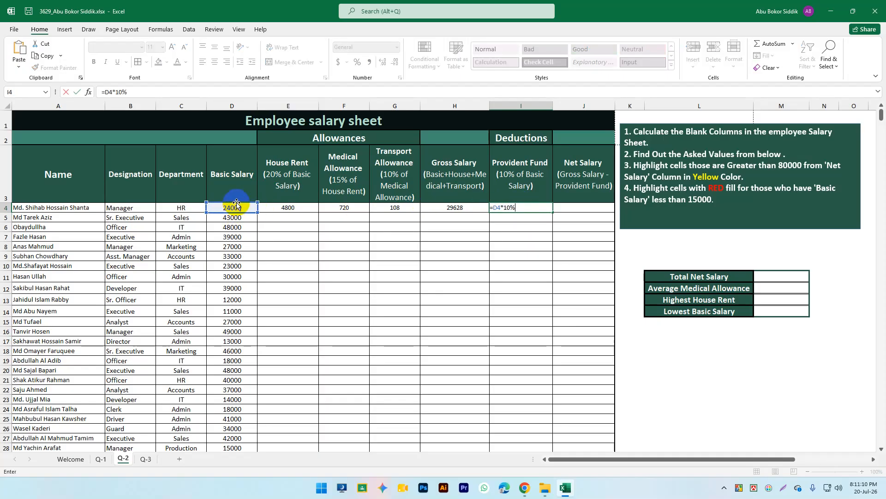
key("Return")
left_click(529, 207)
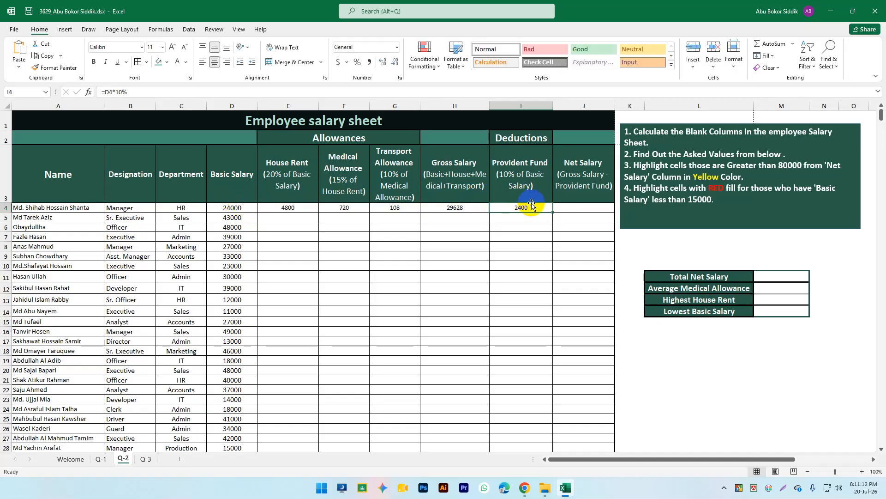
left_click(588, 159)
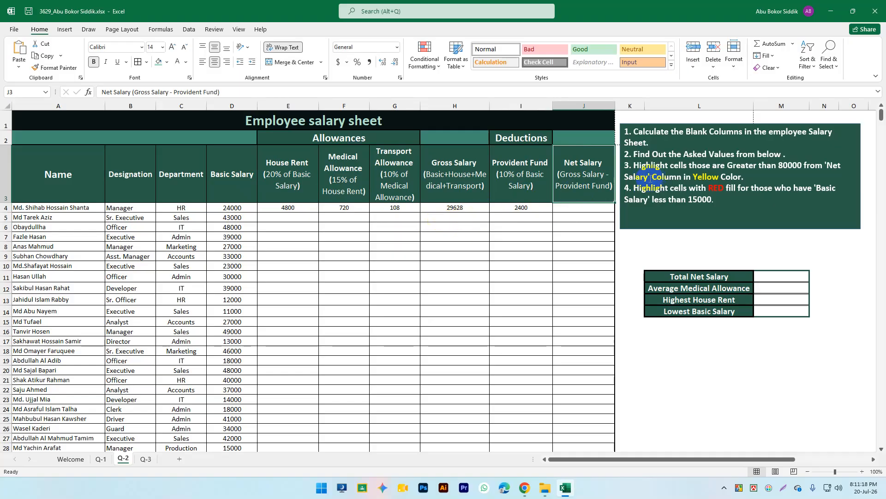
Step: Check the H4 and I4 formulas, then begin the Net Salary formula in J4
left_click(591, 211)
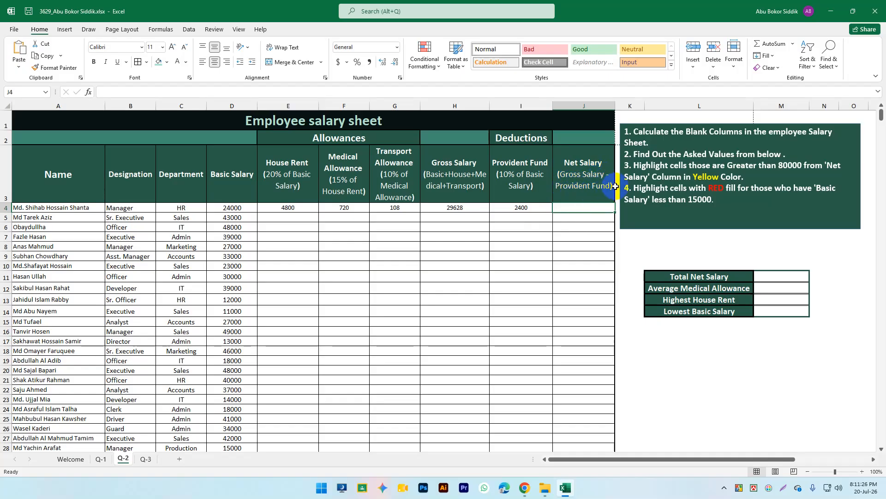
left_click(455, 209)
left_click(519, 168)
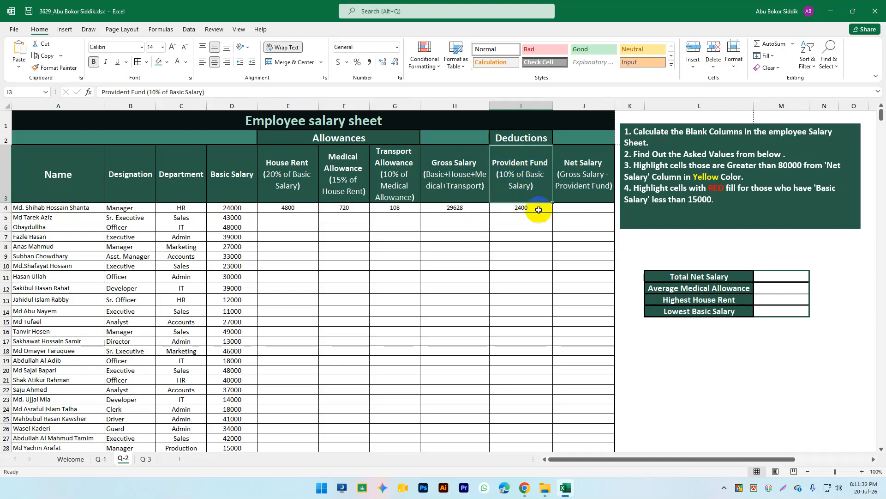
left_click(527, 204)
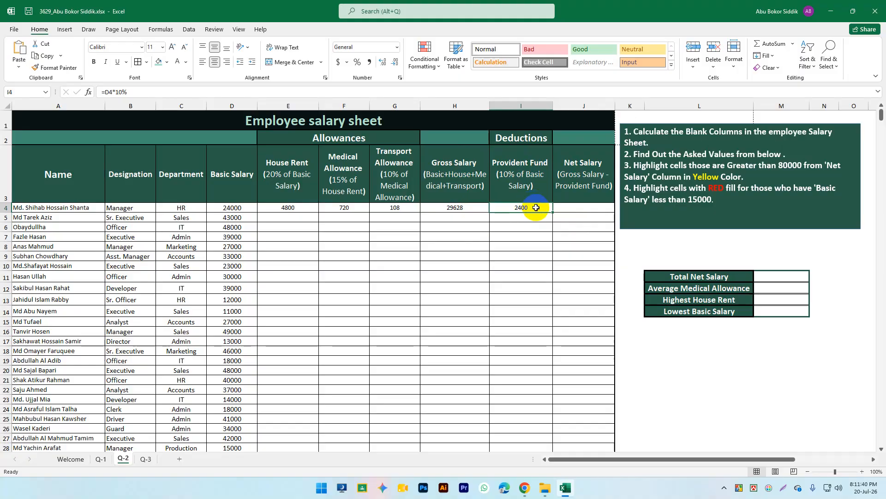
left_click(579, 180)
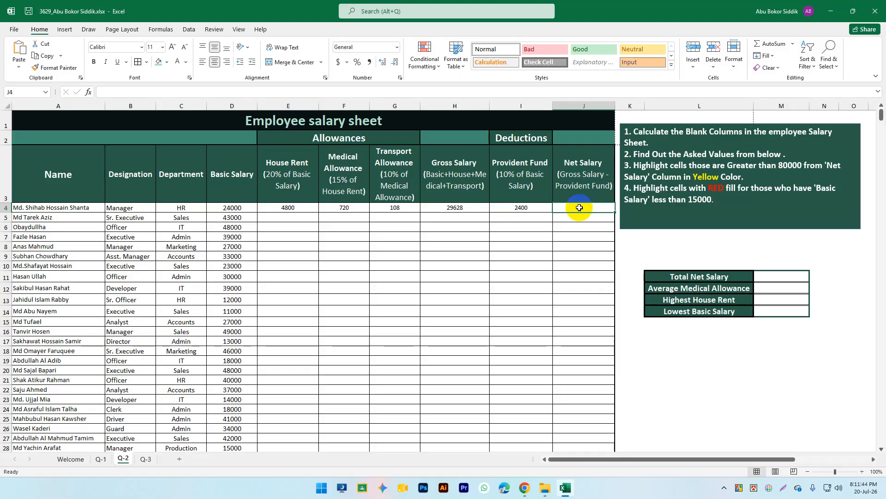
type("=")
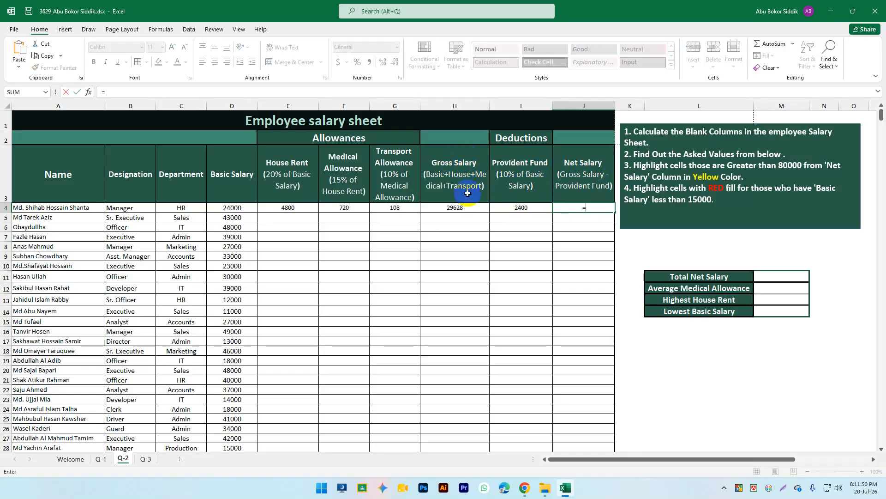
Step: Complete J4's Net Salary formula as =H4-I4, giving 27228, and select row 4's E4:J4
left_click(466, 206)
type("-")
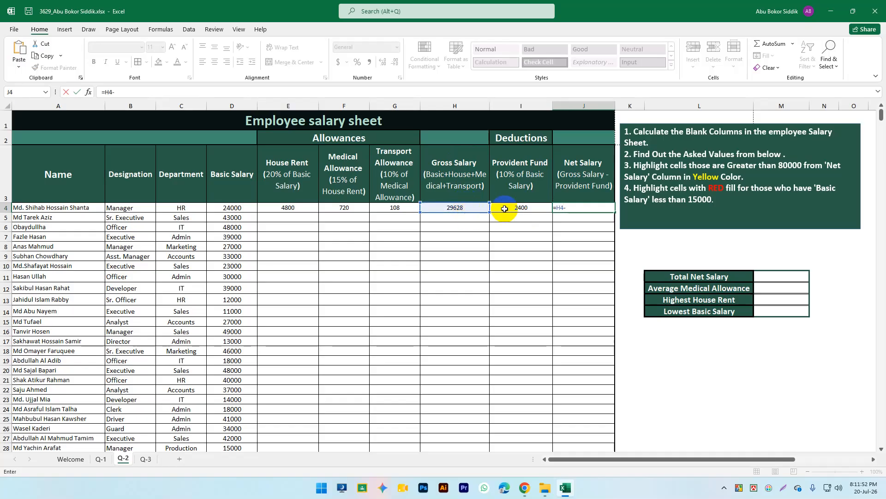
left_click(511, 207)
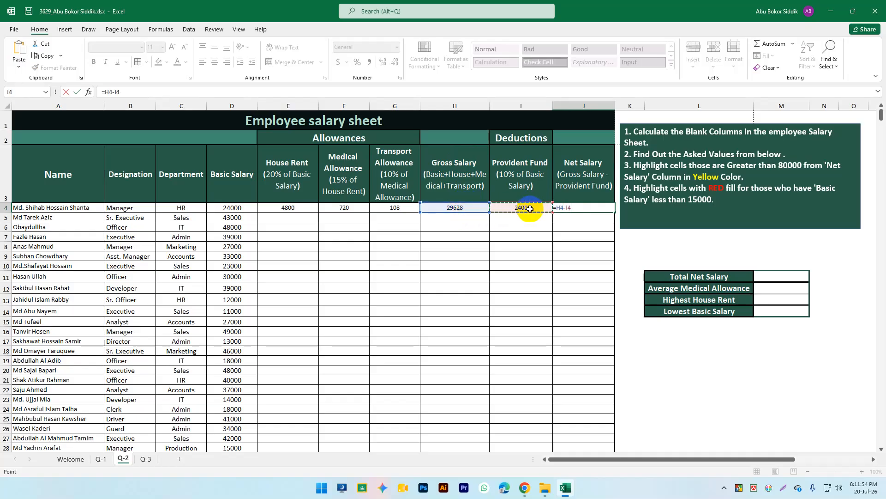
key("Return")
left_click(512, 245)
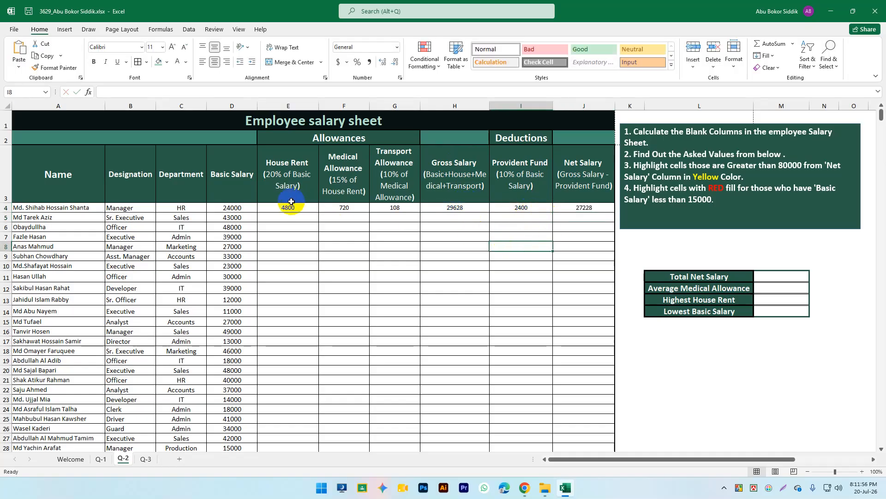
left_click_drag(271, 208, 558, 206)
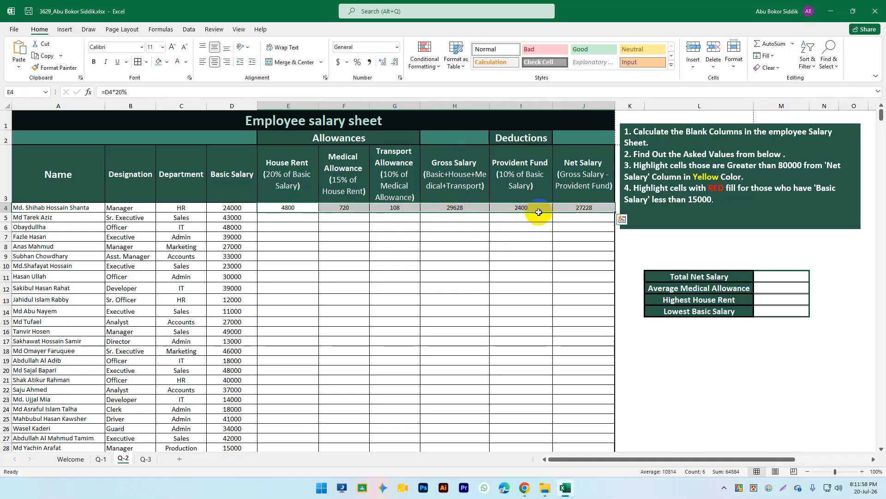
Step: Fill the E4:J4 House Rent to Net Salary formulas down all employee rows, e.g. row 5 nets 48783.5
left_click(454, 256)
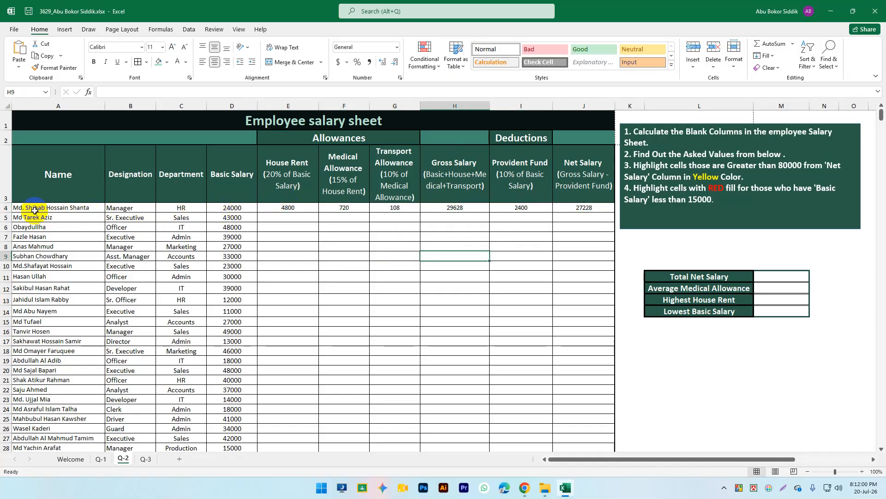
left_click_drag(289, 208, 585, 206)
left_click(569, 237)
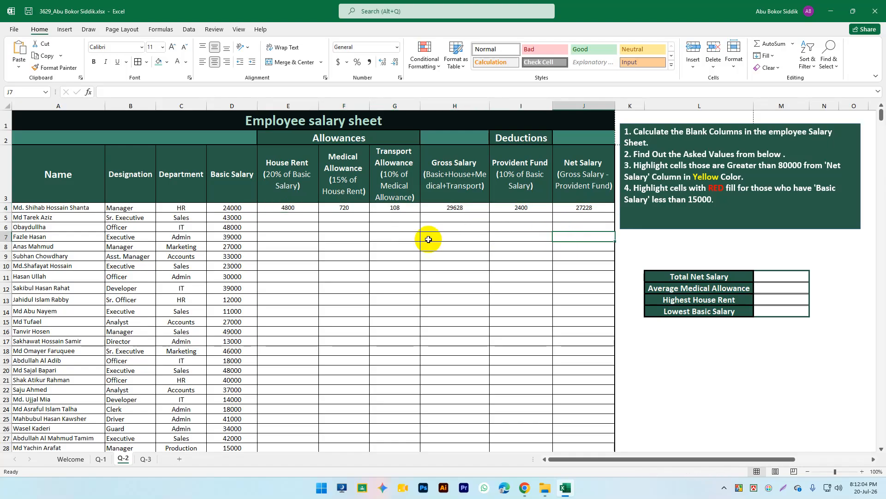
scroll(351, 262, "down", 2)
scroll(293, 257, "down", 9)
scroll(319, 253, "up", 10)
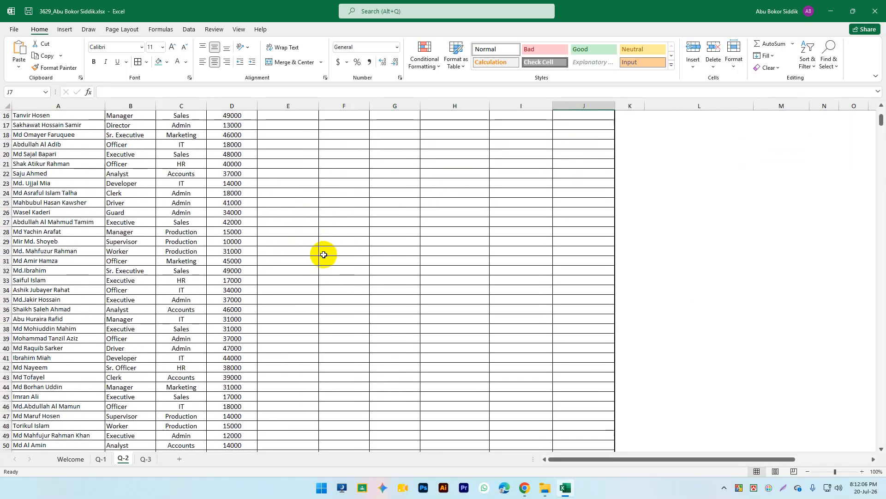
left_click(445, 240)
left_click(358, 217)
left_click_drag(291, 207, 616, 208)
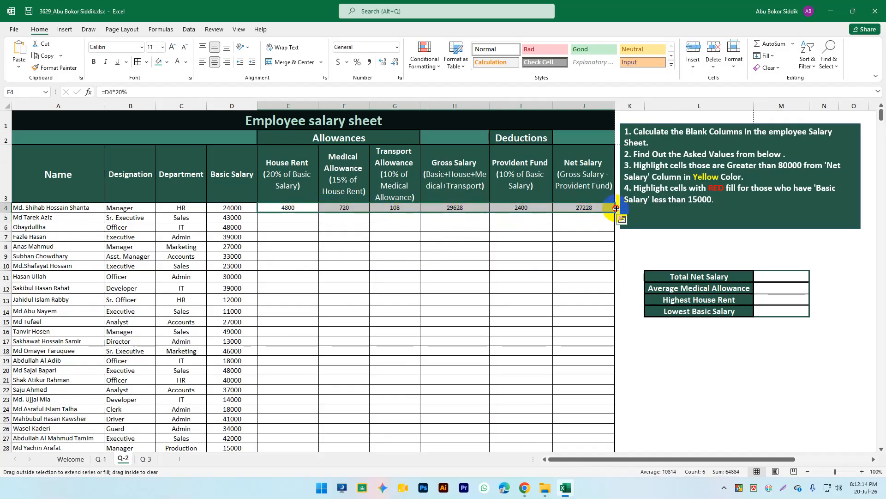
double_click(614, 213)
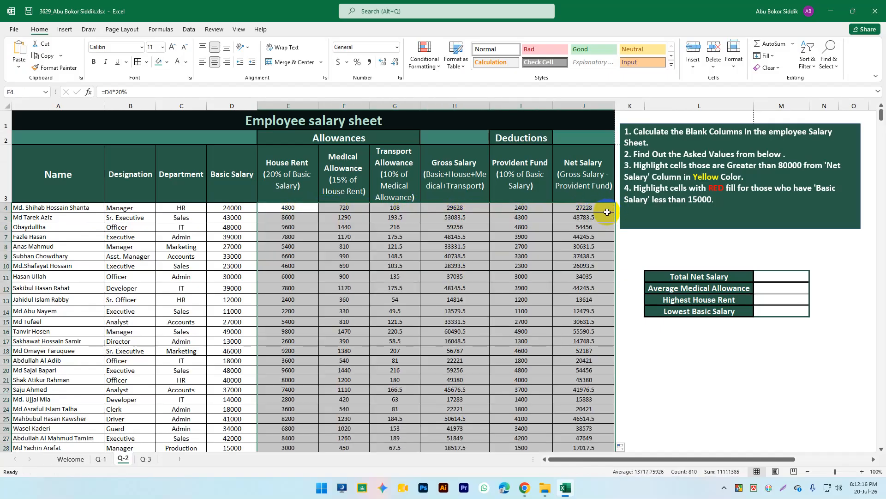
mouse_move(882, 115)
left_mouse_down()
mouse_move(880, 182)
mouse_move(882, 101)
left_mouse_up()
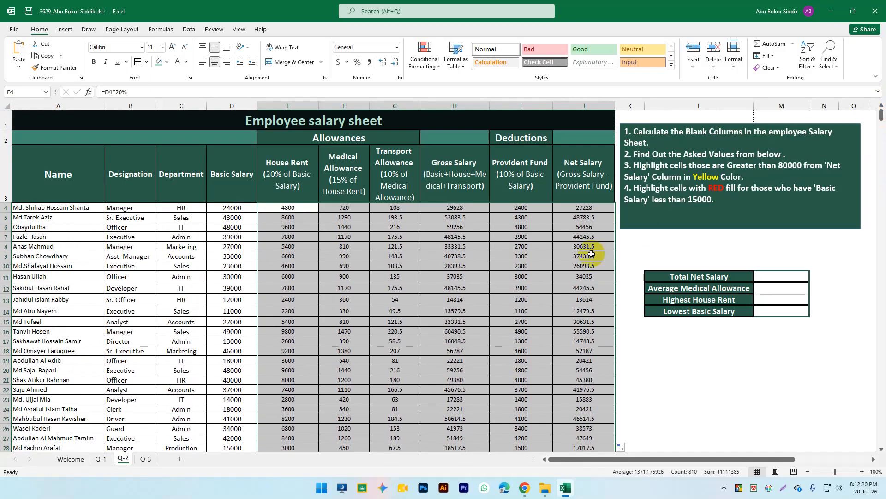
left_click(526, 246)
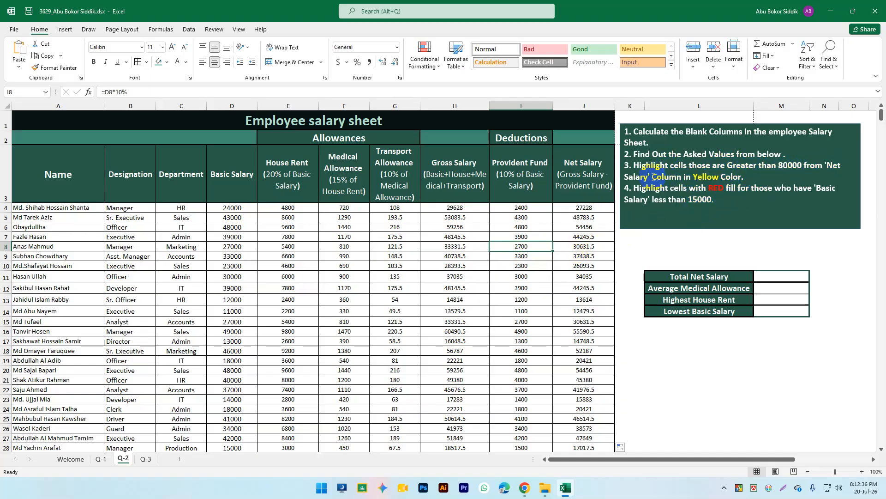
Step: Check the Net Salary formulas in J4 and J8, then select J4:J138 with Ctrl+Shift+Down
left_click(641, 176)
left_click(585, 208)
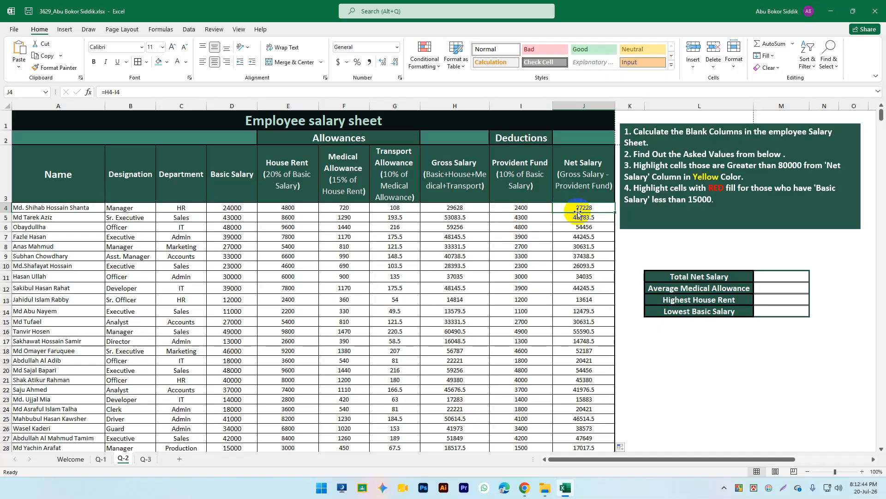
left_click(587, 248)
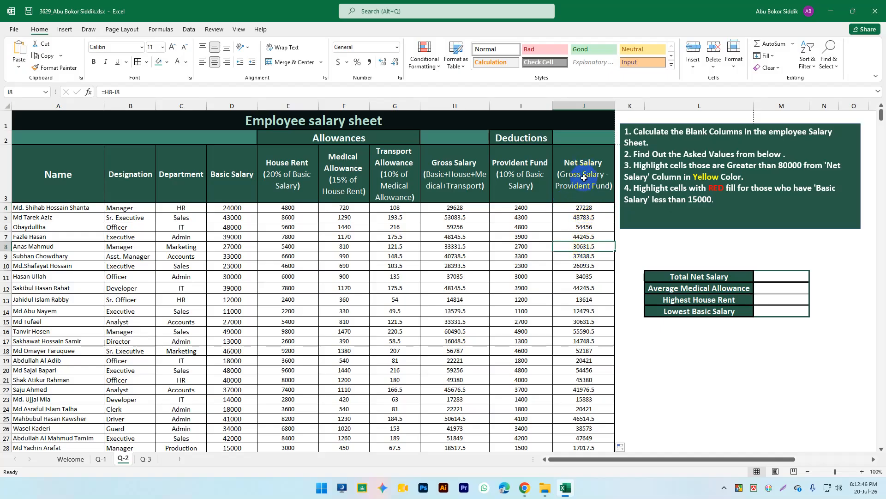
left_click(588, 208)
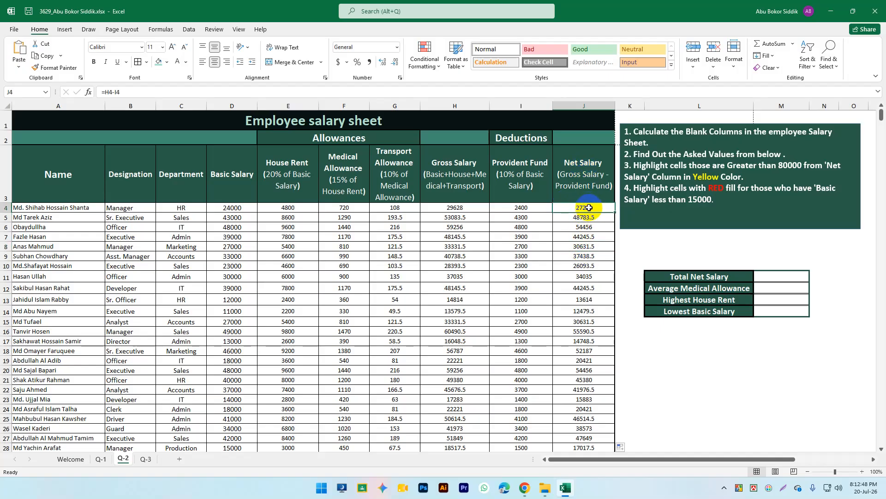
key("ctrl+shift+Down")
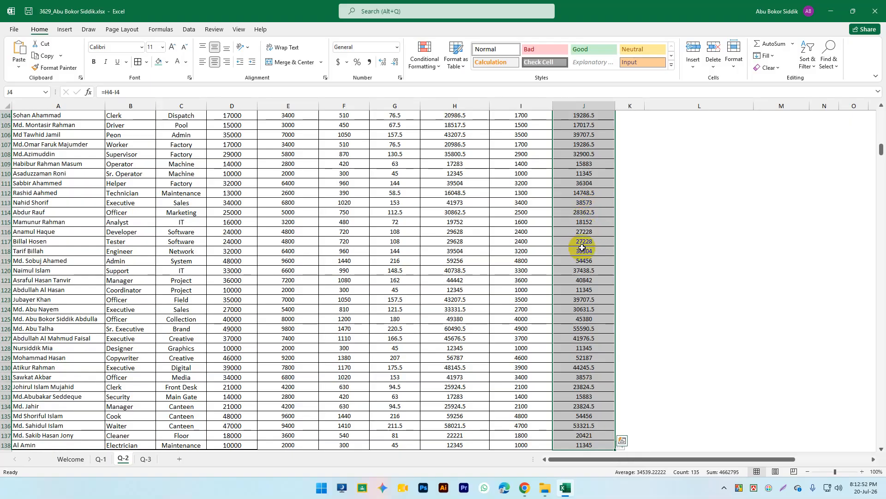
key("ctrl+shift+Up")
left_click(593, 173)
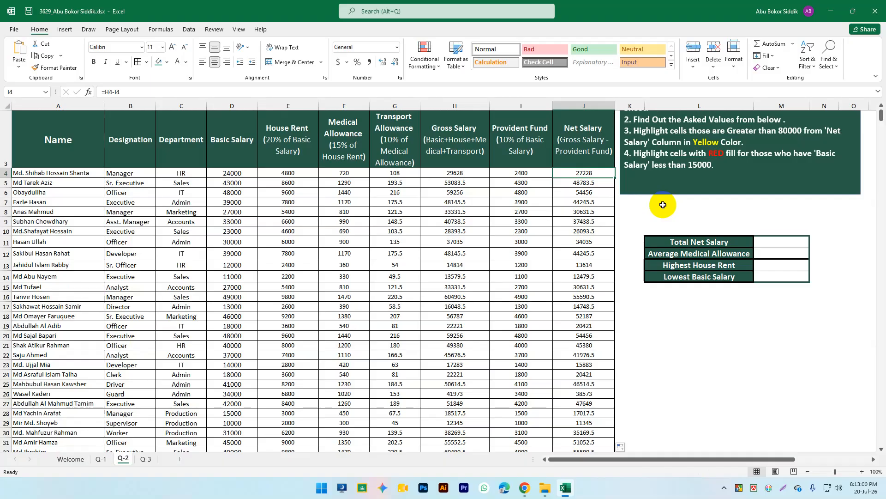
key("ctrl+shift+Down")
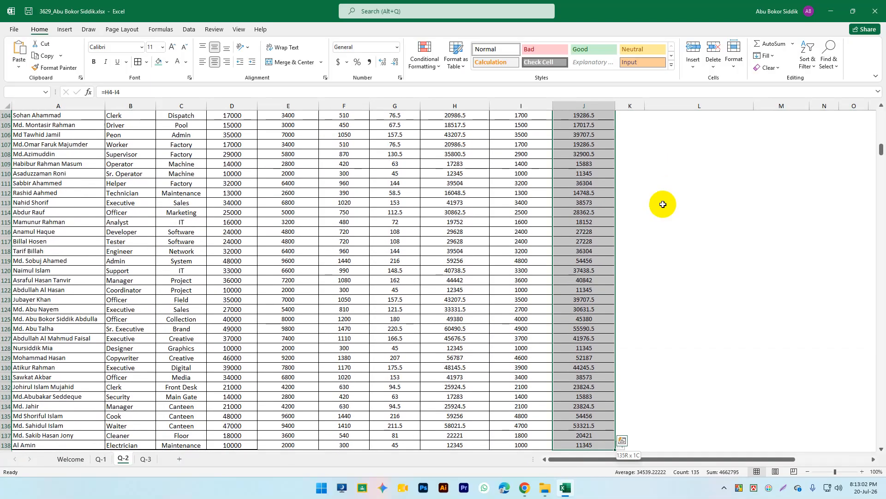
scroll(638, 210, "up", 7)
scroll(649, 211, "up", 20)
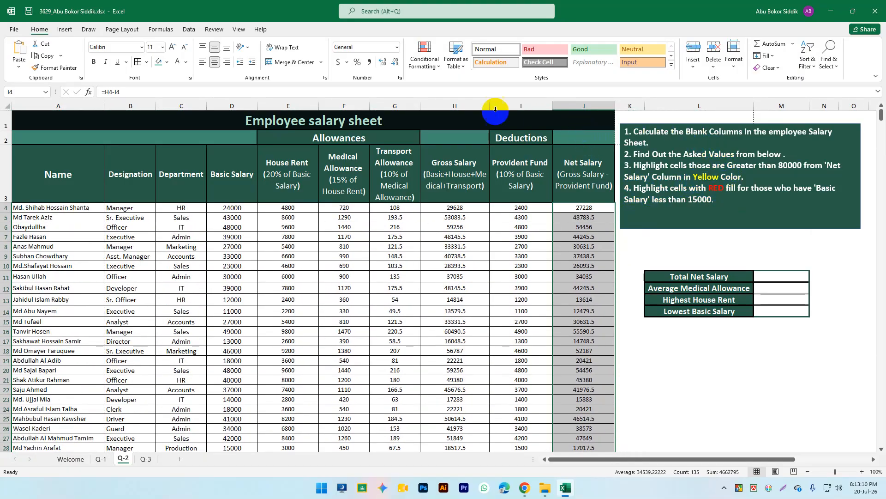
Step: Add a Greater Than 80000 rule with Light Red Fill and Dark Red Text to Net Salary
left_click(425, 58)
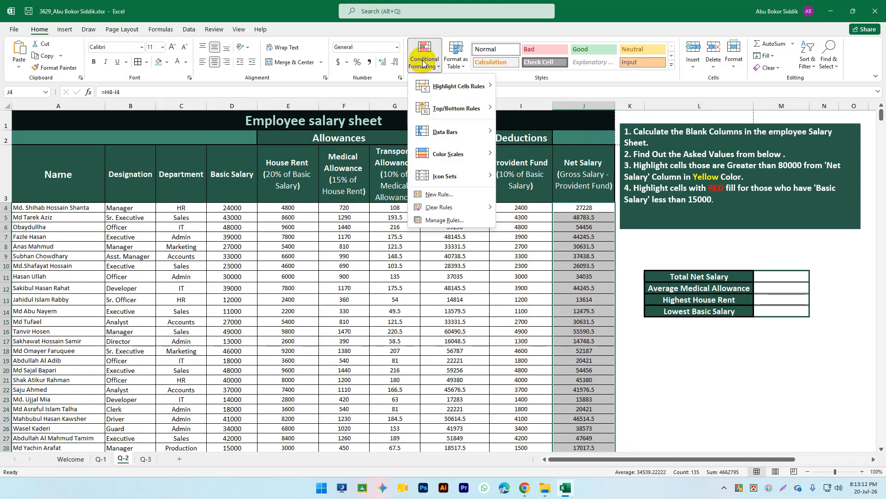
mouse_move(450, 87)
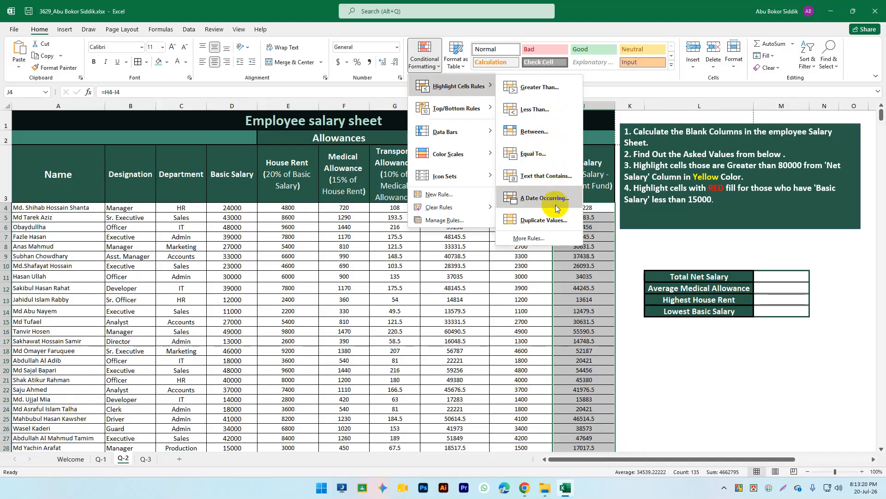
left_click(559, 181)
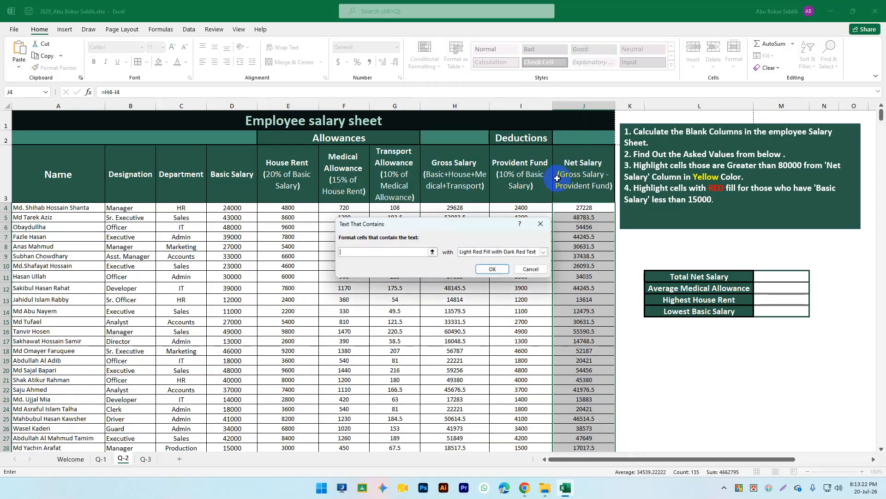
left_click(530, 268)
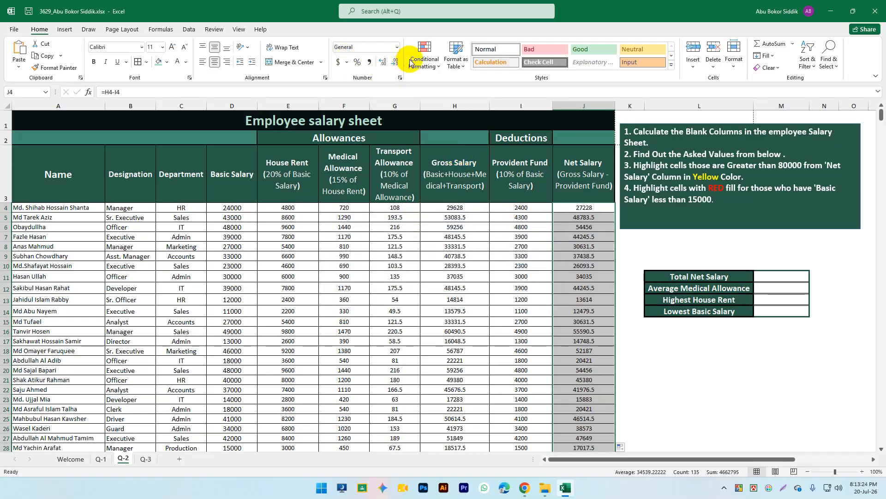
left_click(424, 57)
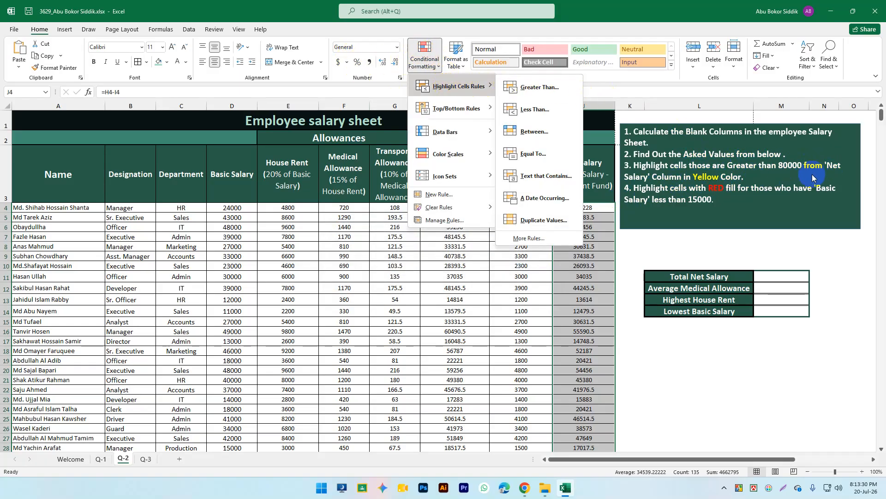
left_click(533, 87)
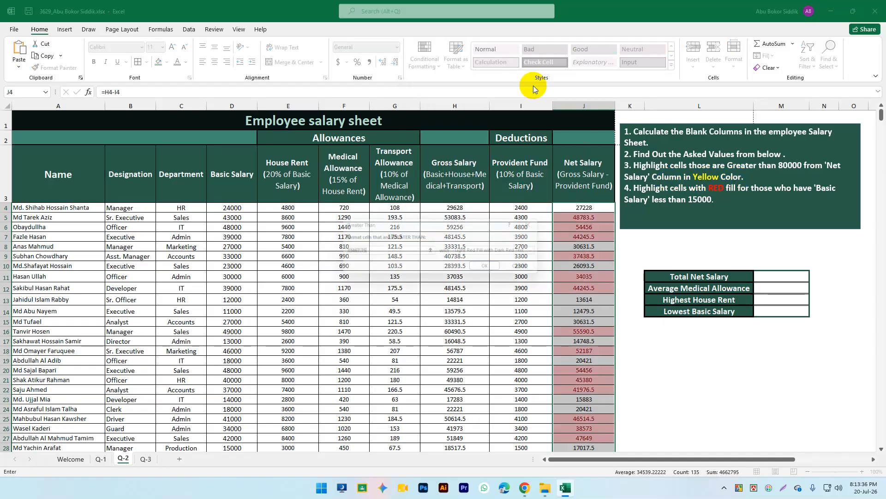
type("80000")
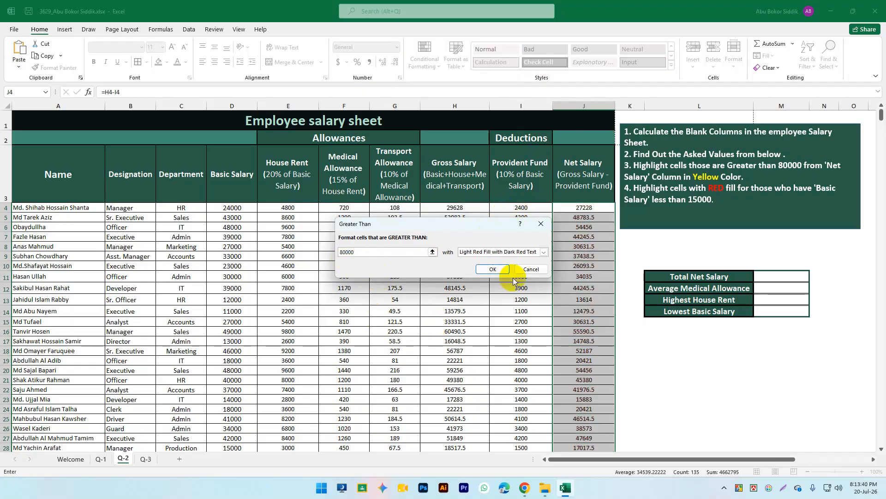
left_click(493, 269)
mouse_move(882, 118)
left_mouse_down()
mouse_move(882, 158)
mouse_move(883, 115)
left_mouse_up()
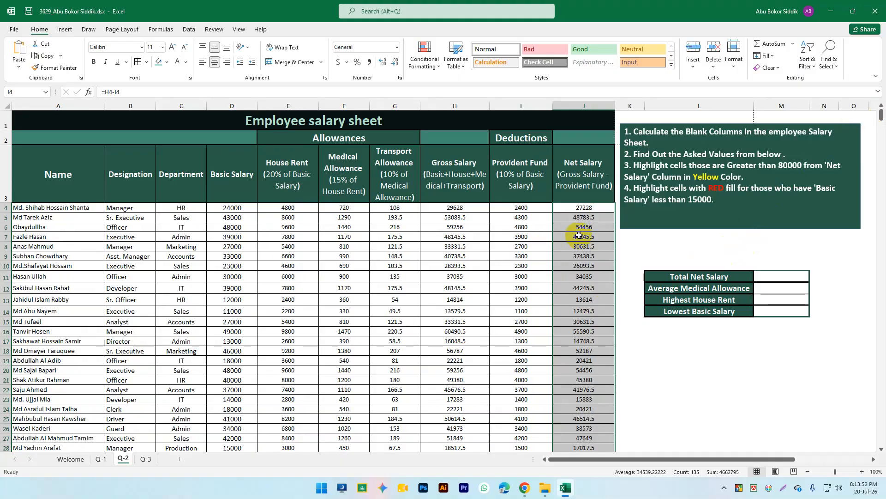
Step: Note the 15000 threshold in the instructions and select Basic Salary values D4:D138
left_click(694, 192)
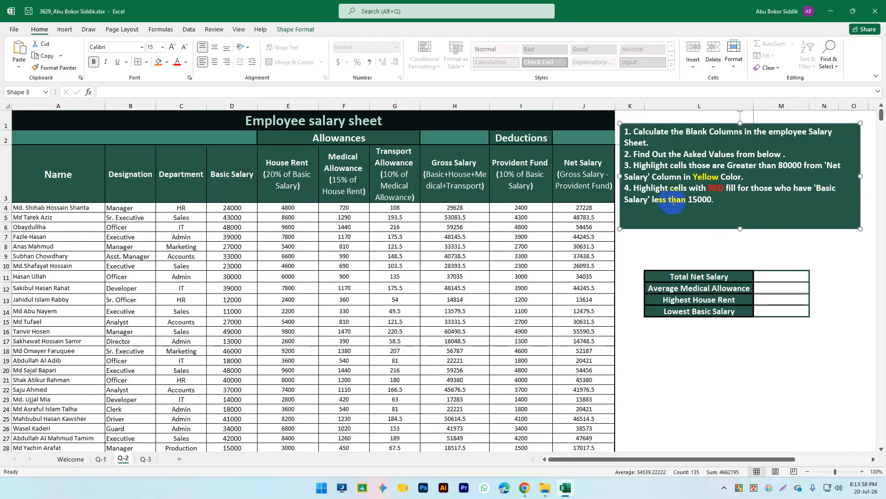
double_click(701, 201)
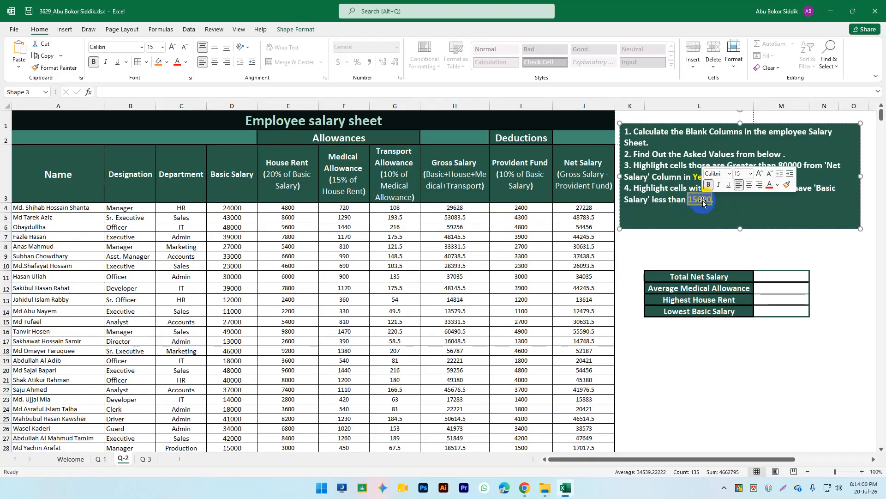
scroll(271, 223, "down", 1)
scroll(212, 241, "up", 1)
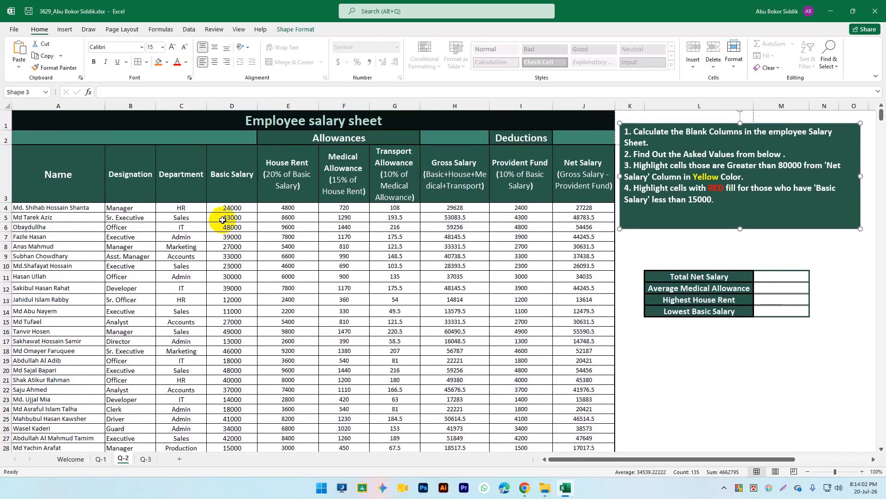
left_click(234, 181)
left_click(237, 208)
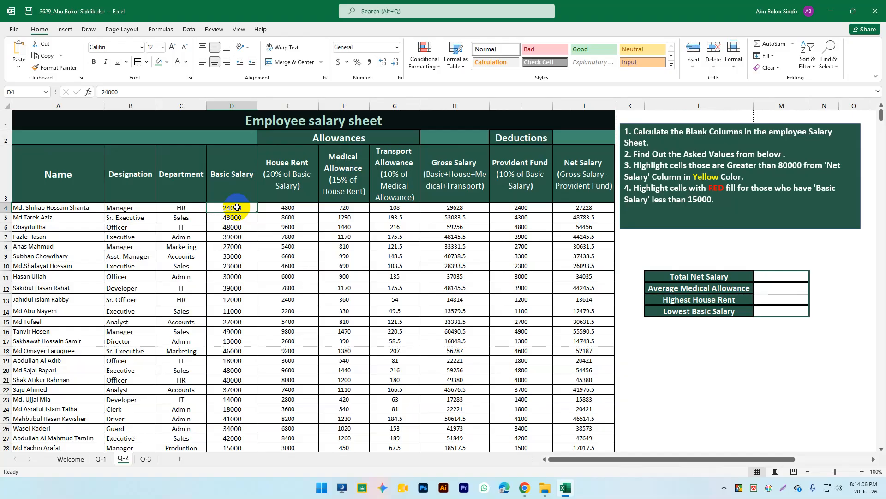
key("ctrl+shift+Down")
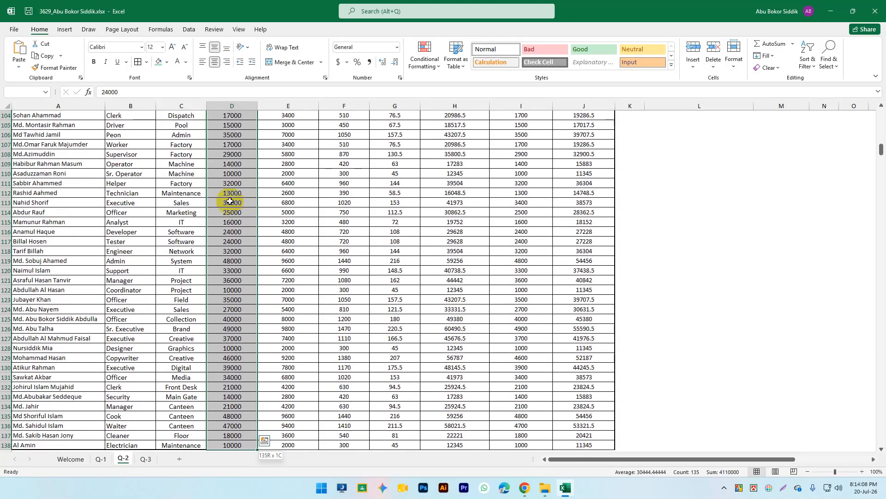
scroll(249, 195, "up", 4)
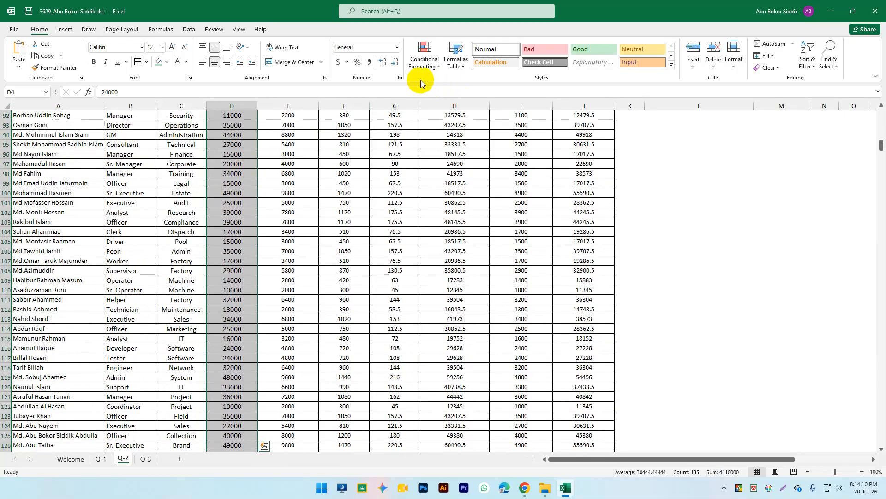
Step: Apply a Less Than 15000 light red highlight rule to the selected Basic Salary values
left_click(422, 53)
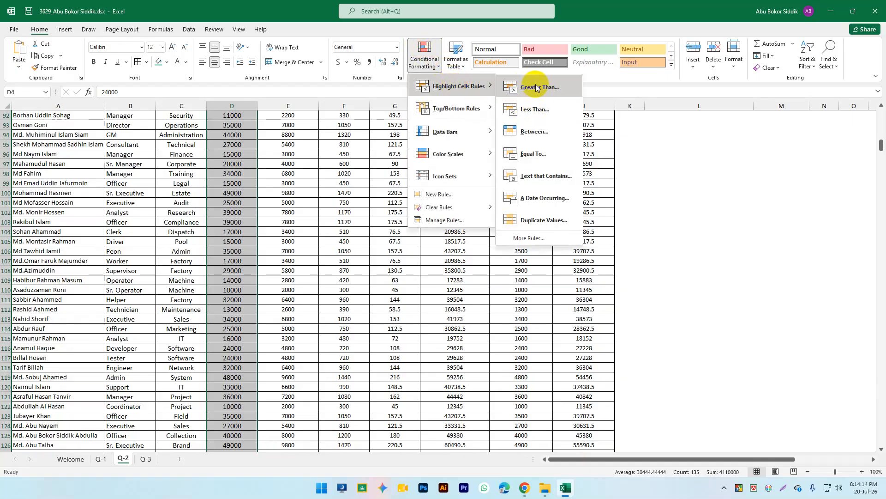
left_click(552, 110)
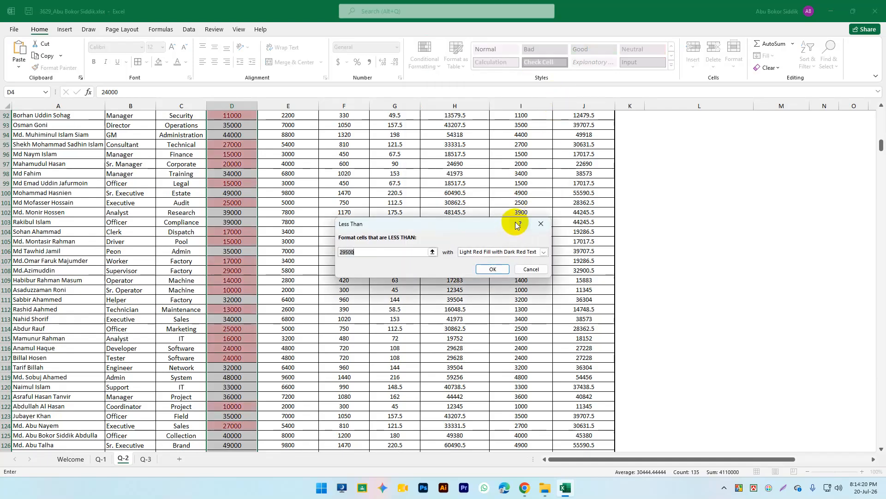
type("15000")
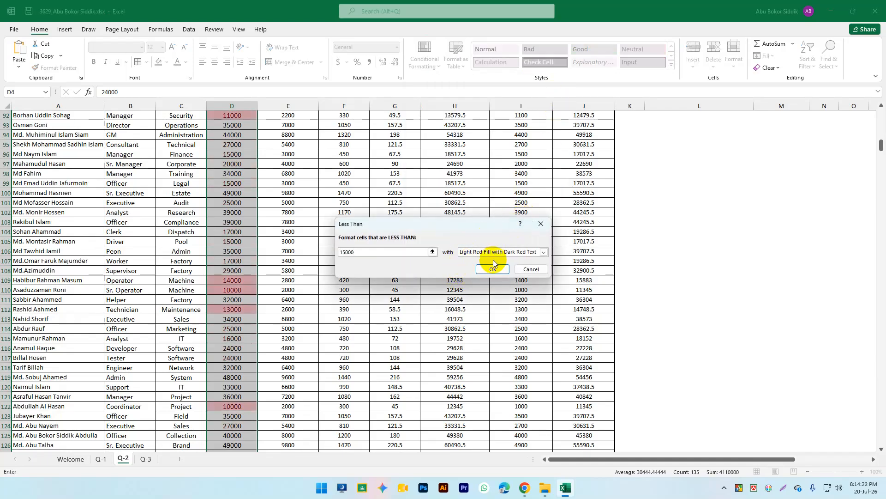
left_click(492, 270)
scroll(246, 225, "up", 20)
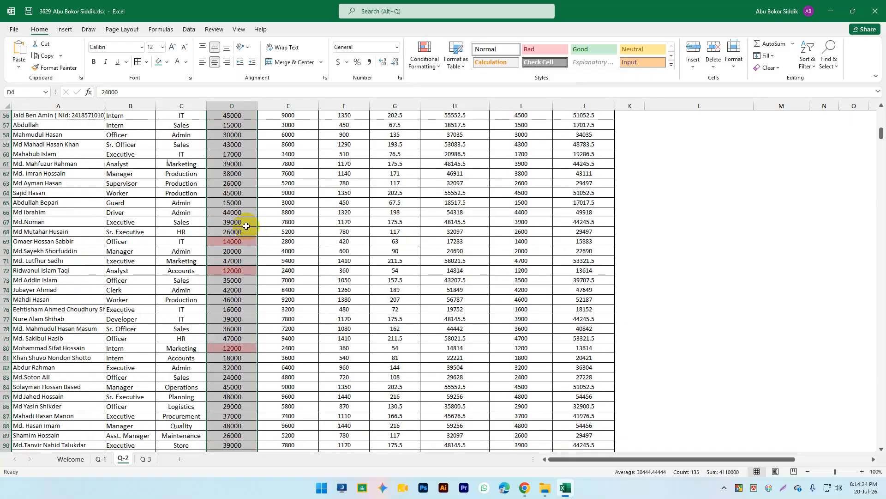
scroll(246, 225, "up", 10)
left_click(584, 246)
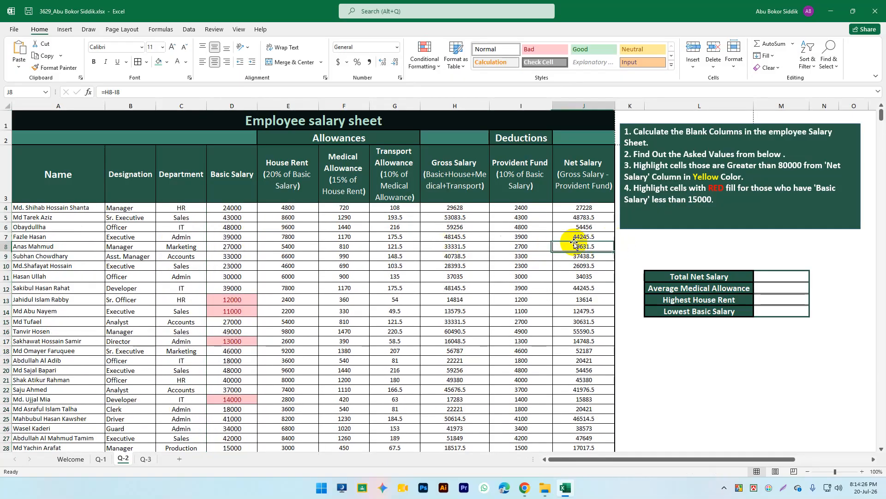
left_click_drag(595, 209, 589, 334)
scroll(616, 312, "down", 10)
scroll(649, 227, "up", 10)
left_click(584, 380)
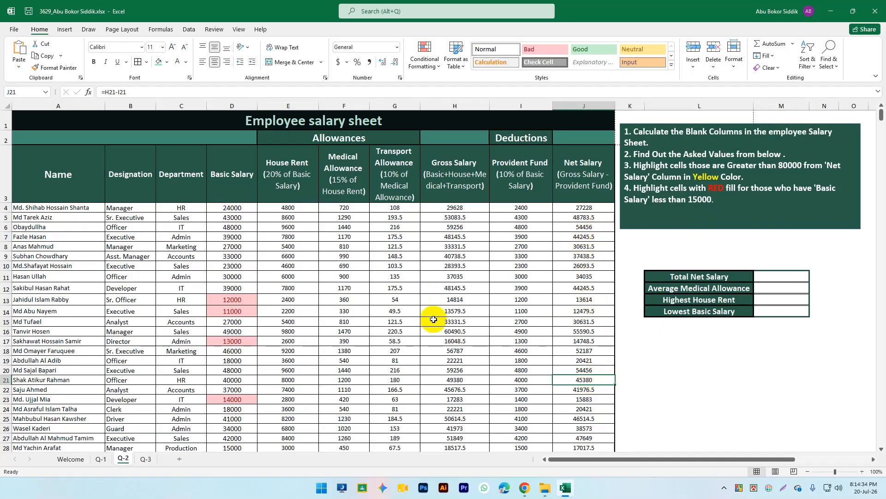
scroll(341, 286, "down", 2)
scroll(340, 286, "up", 2)
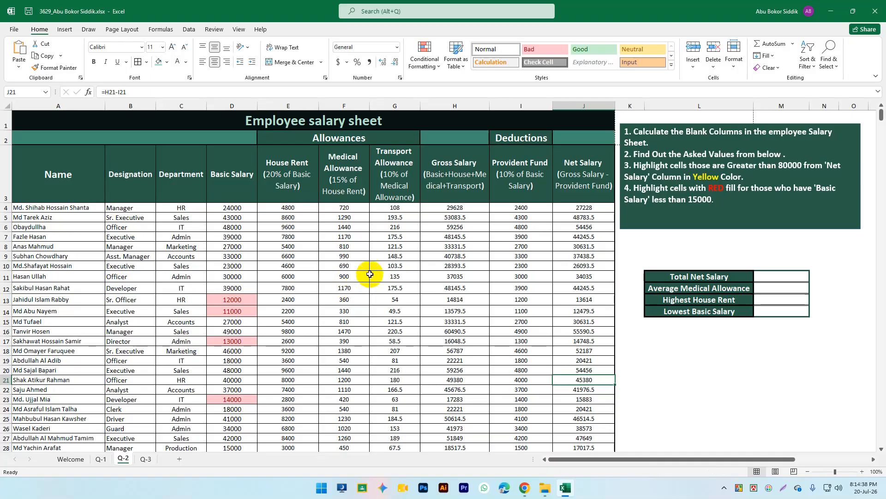
left_click(721, 245)
left_click(784, 340)
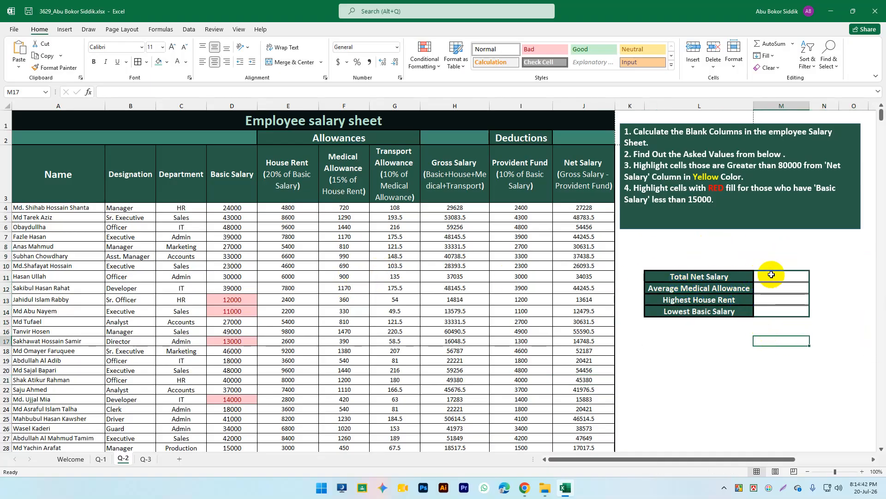
left_click(761, 249)
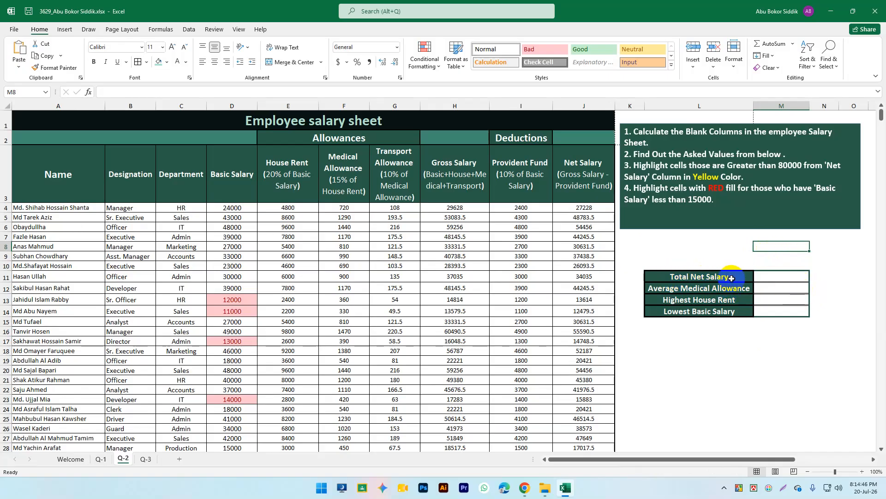
left_click(705, 278)
left_click(587, 175)
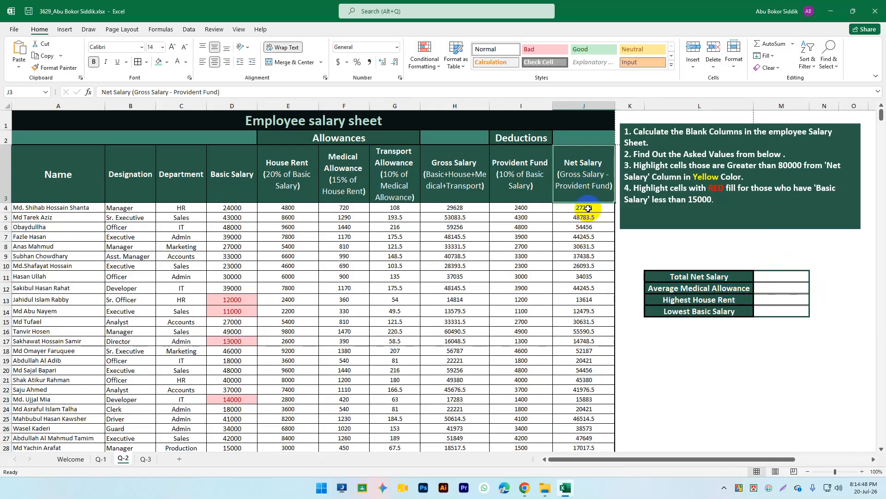
scroll(586, 341, "down", 3)
scroll(586, 345, "up", 3)
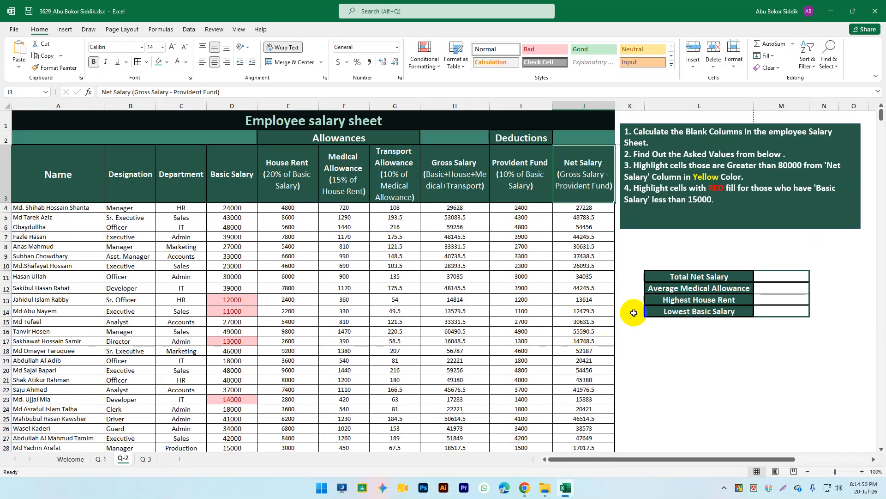
left_click(793, 280)
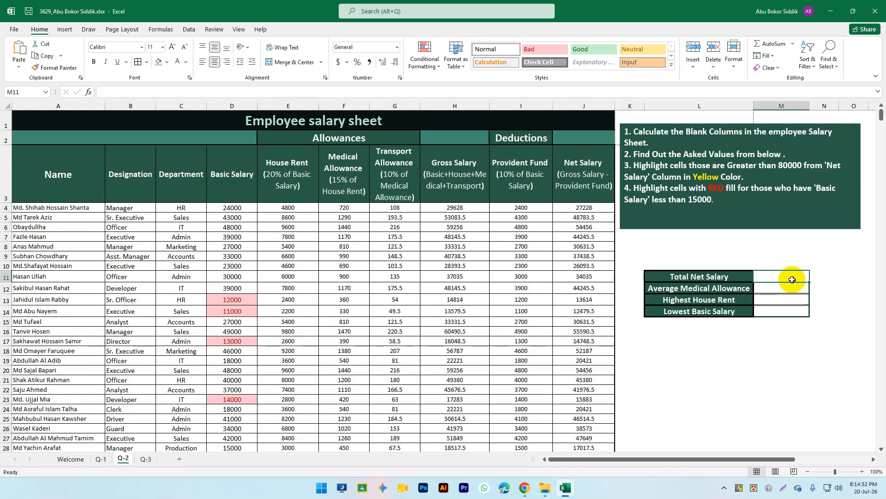
Step: Enter =SUM(J4:J138) in M11 so Total Net Salary shows 4662795
type("=s")
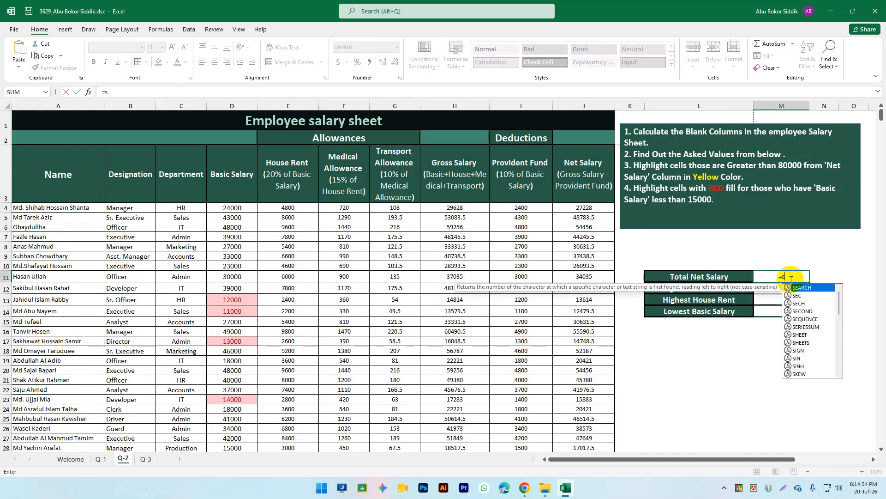
type("um(")
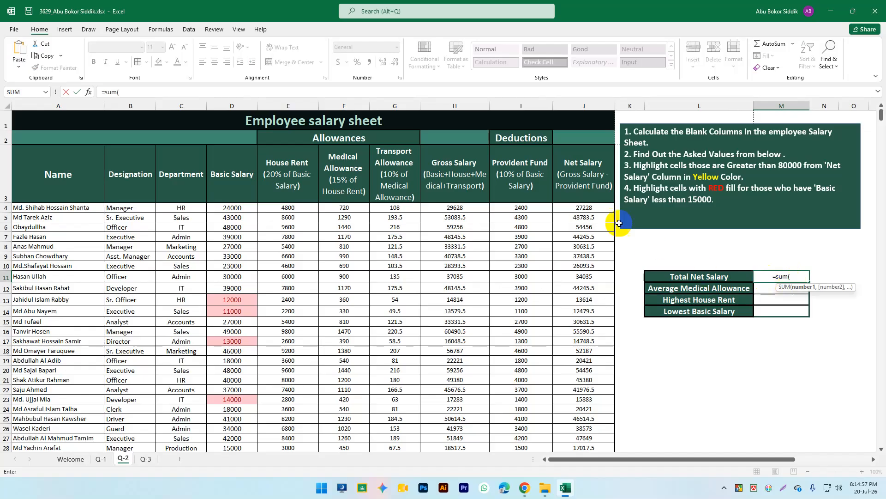
left_click(582, 207)
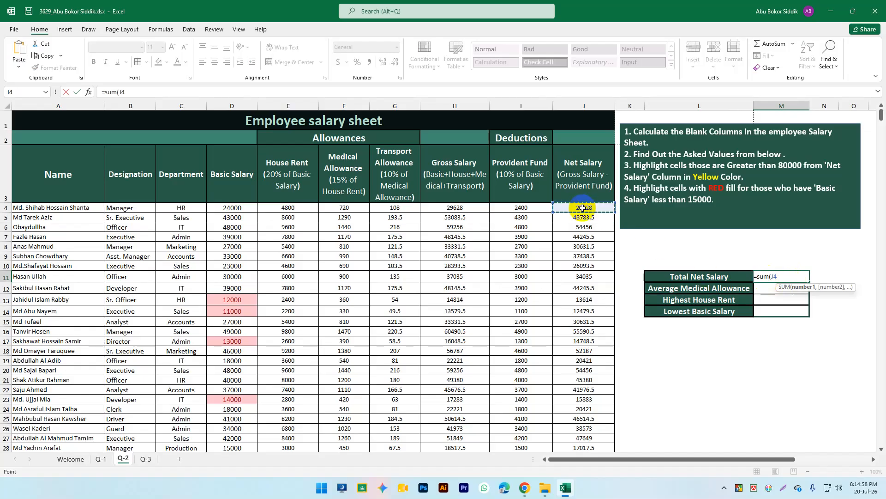
key("ctrl+shift+Down")
key("Return")
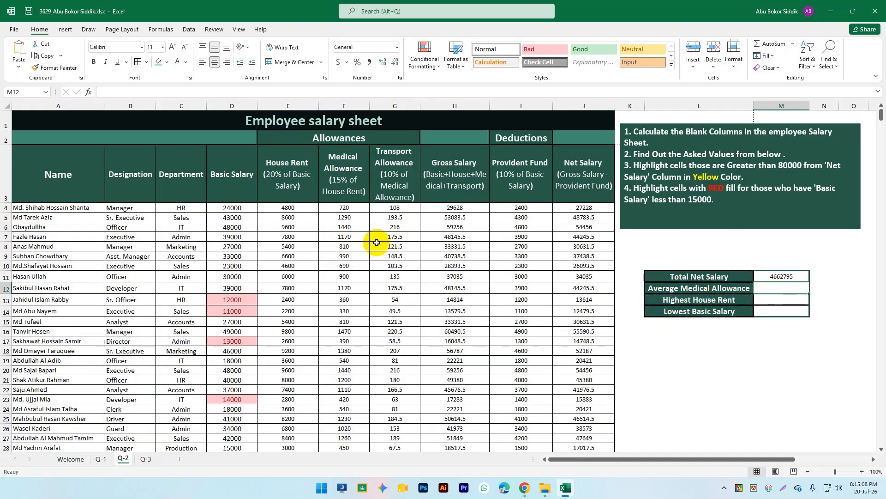
left_click_drag(351, 207, 352, 344)
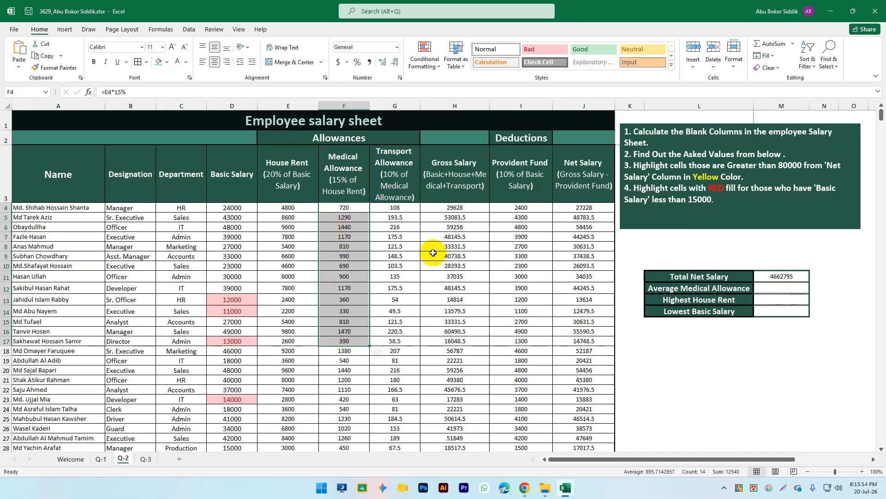
Step: Enter =AVERAGE(F4:F138) in M12, giving an Average Medical Allowance of 913.3333333
left_click(772, 288)
type("=ava")
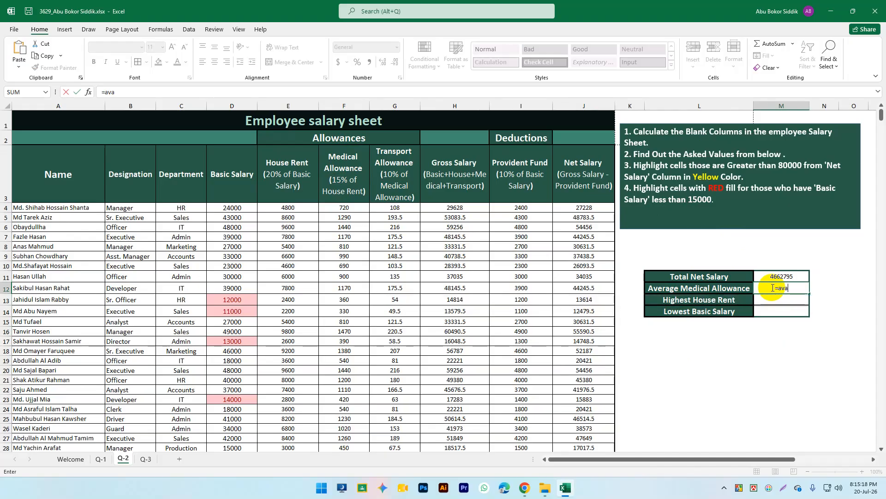
key("BackSpace")
type("er")
key("Tab")
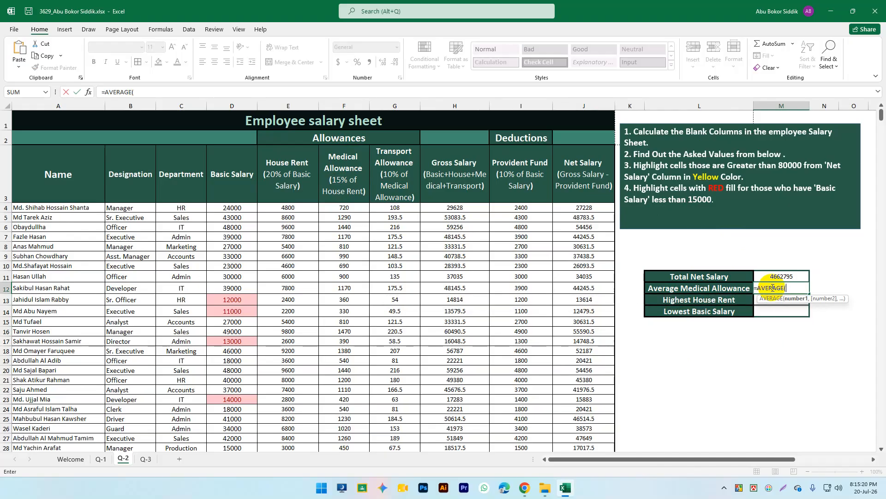
left_click(346, 208)
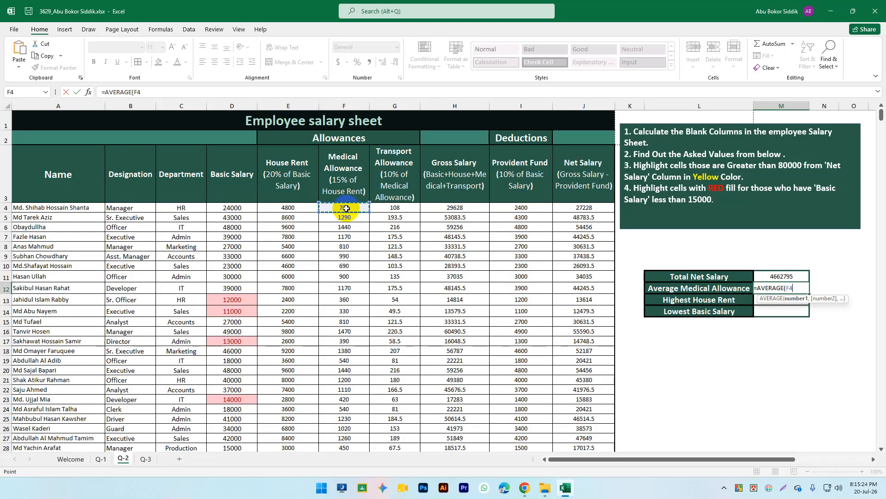
key("ctrl+shift+Down")
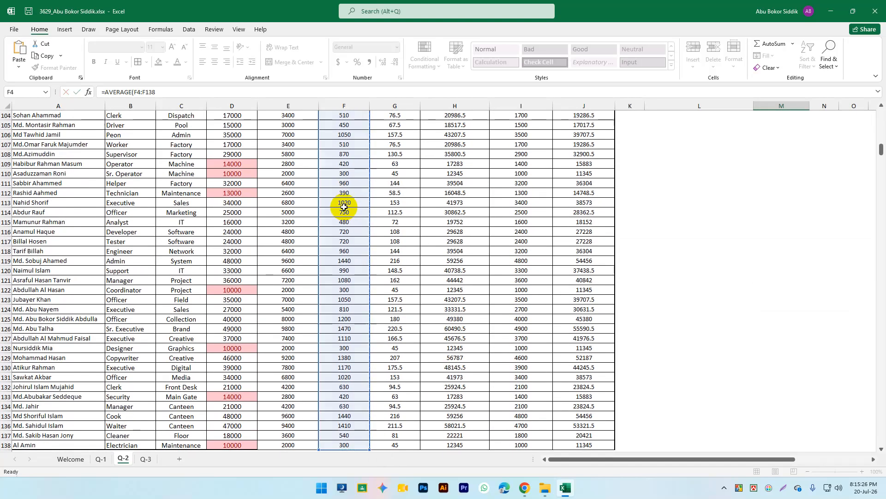
key("Return")
scroll(573, 233, "up", 4)
left_click(783, 288)
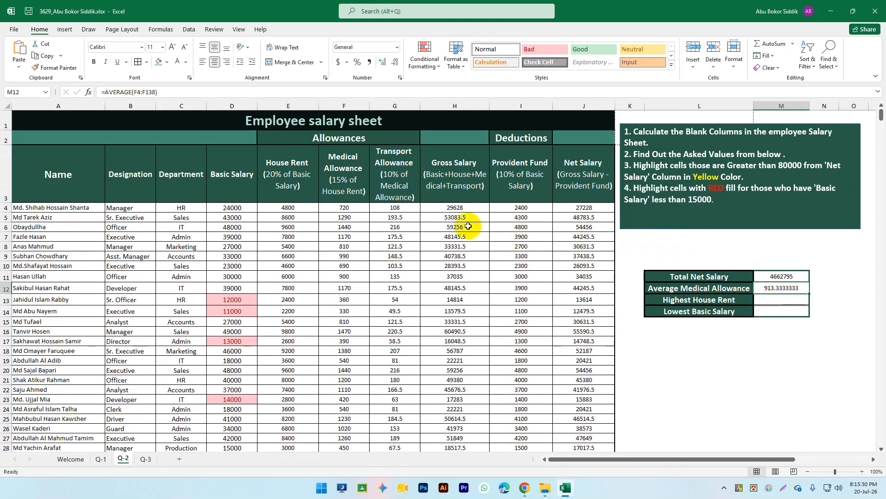
left_click(737, 301)
left_click(780, 301)
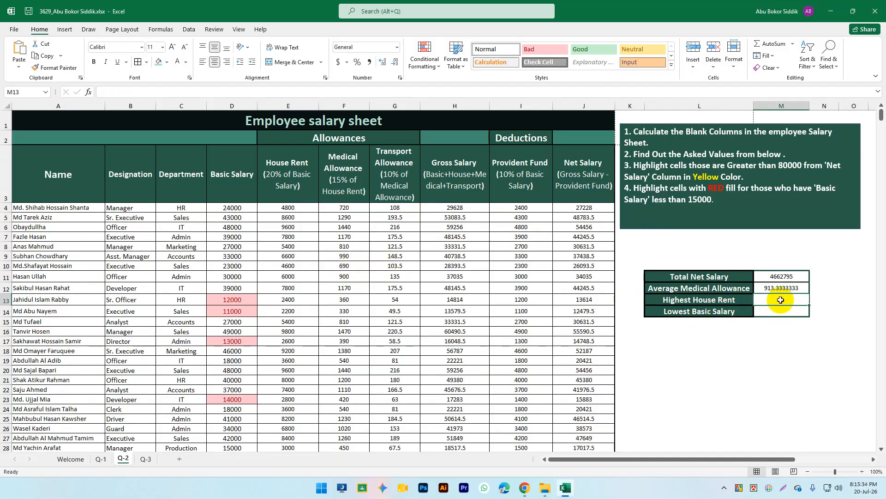
Step: Enter =MAX(E4:E138) in M13 so Highest House Rent shows 9800
type("=max")
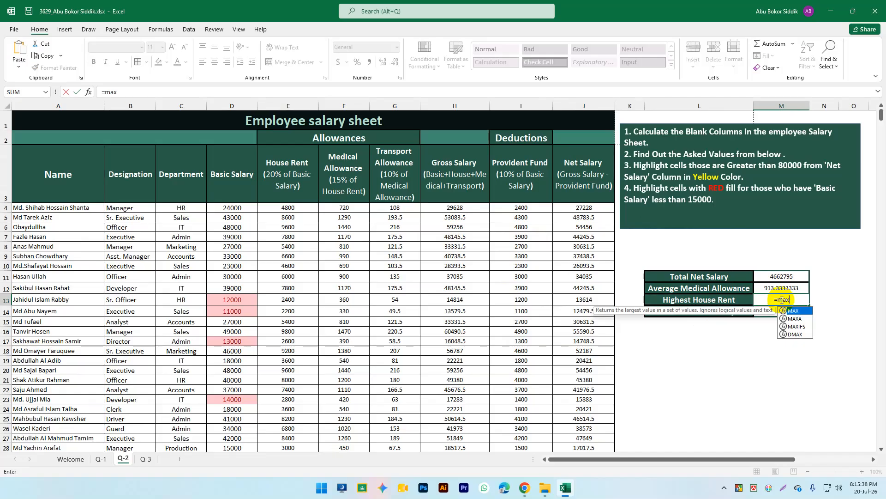
type("(")
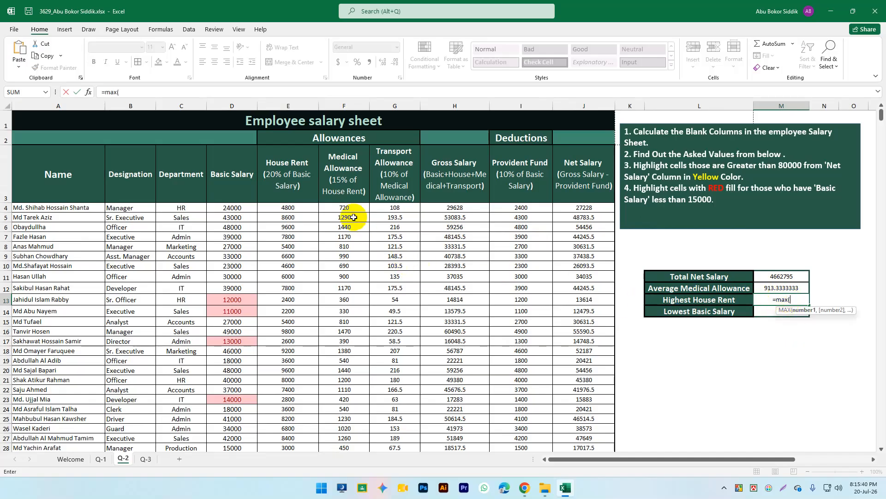
left_click(297, 210)
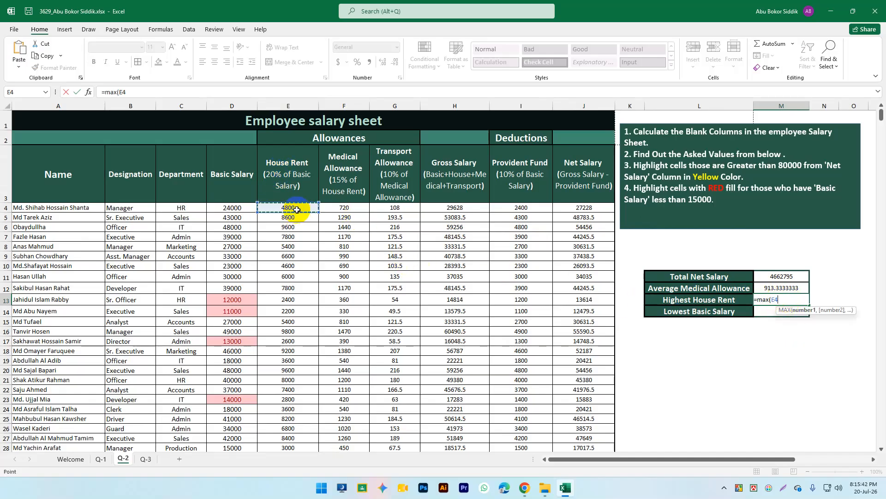
key("ctrl+shift+Down")
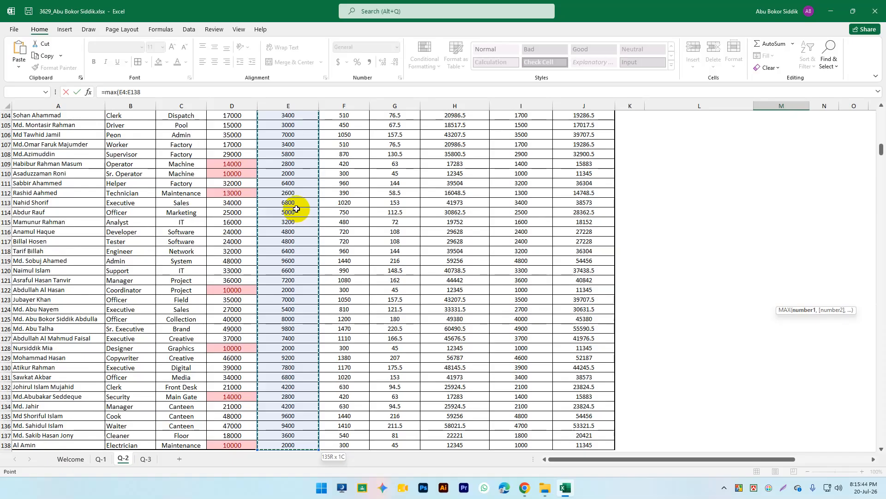
key("Return")
scroll(277, 210, "up", 4)
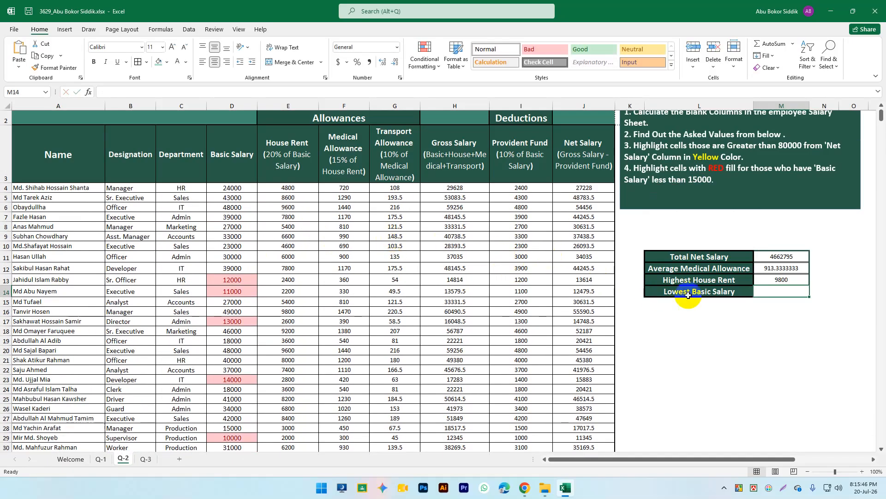
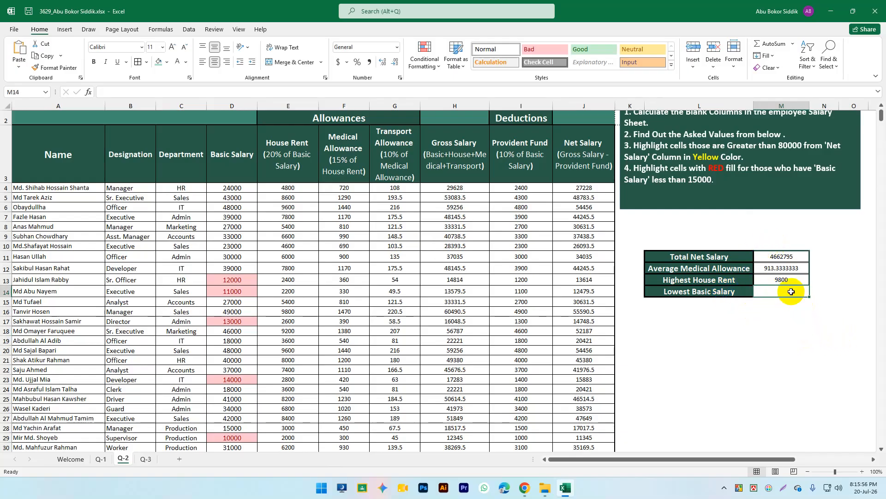
Step: Enter =MIN(D4:D138) in M14 so Lowest Basic Salary shows 10000
type("=")
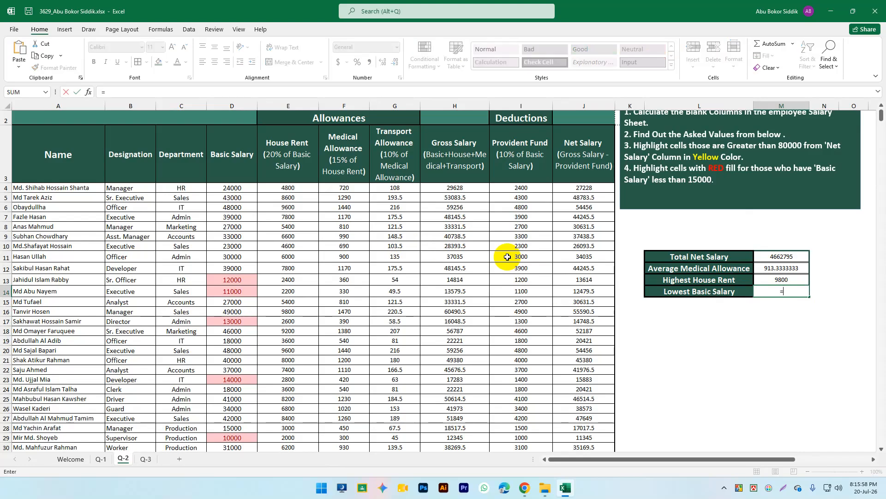
type("min(")
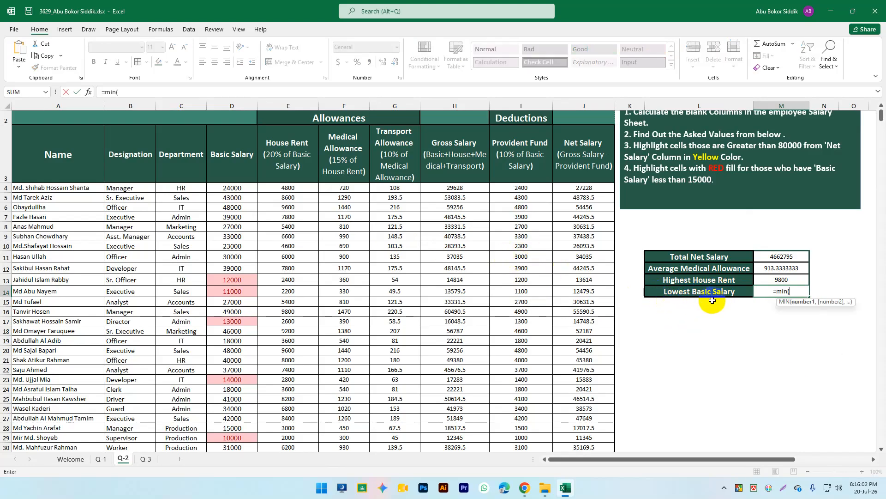
left_click(237, 188)
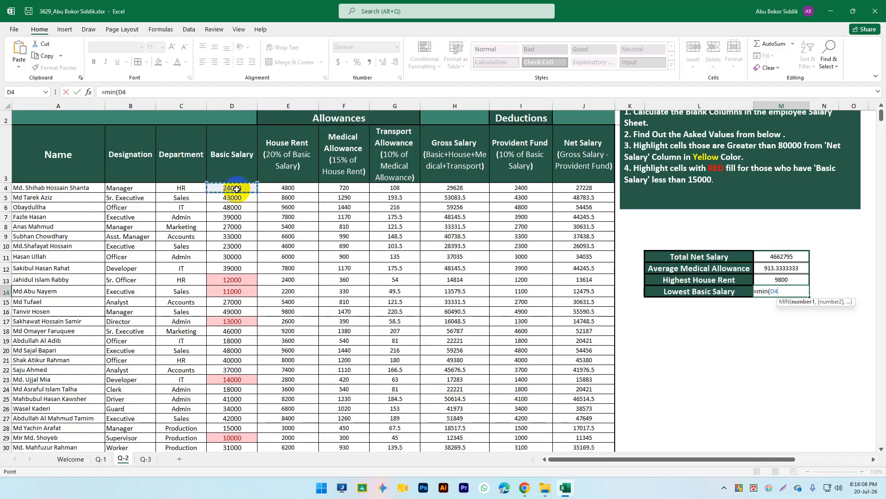
key("ctrl+shift+Down")
key("Return")
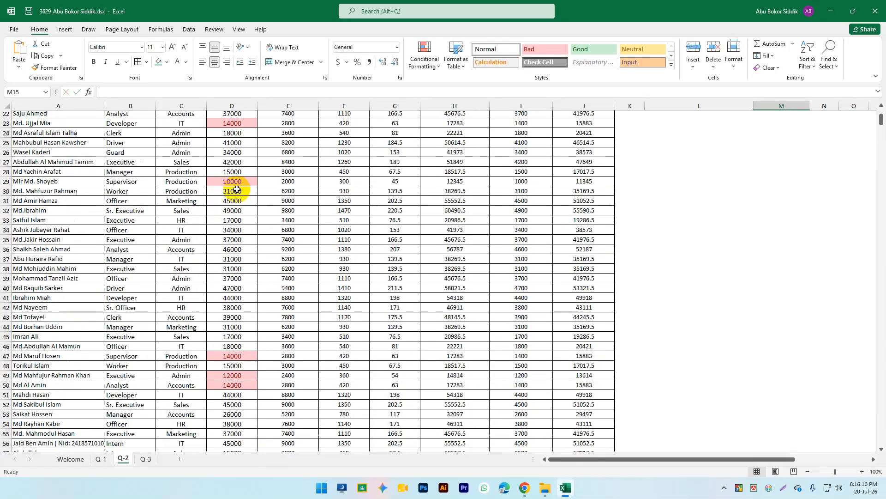
Step: Review the Average Medical Allowance, Highest House Rent and Lowest Basic Salary formulas
scroll(545, 268, "up", 5)
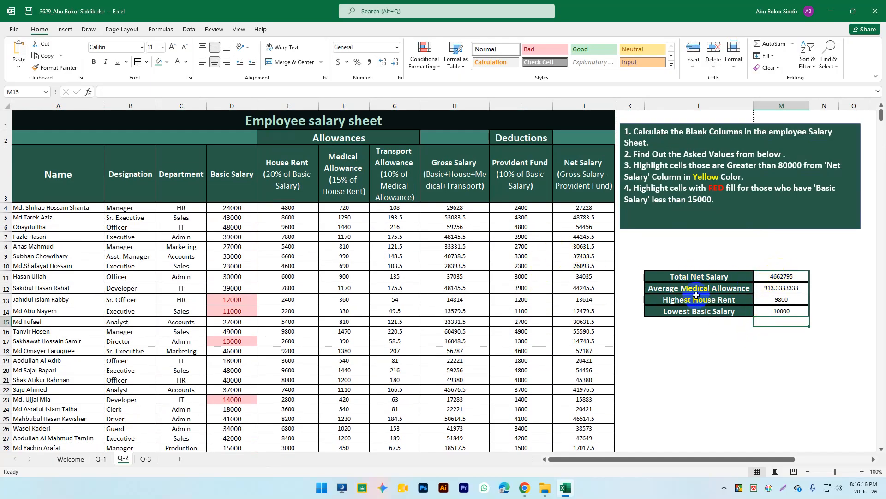
left_click(777, 290)
left_click(735, 301)
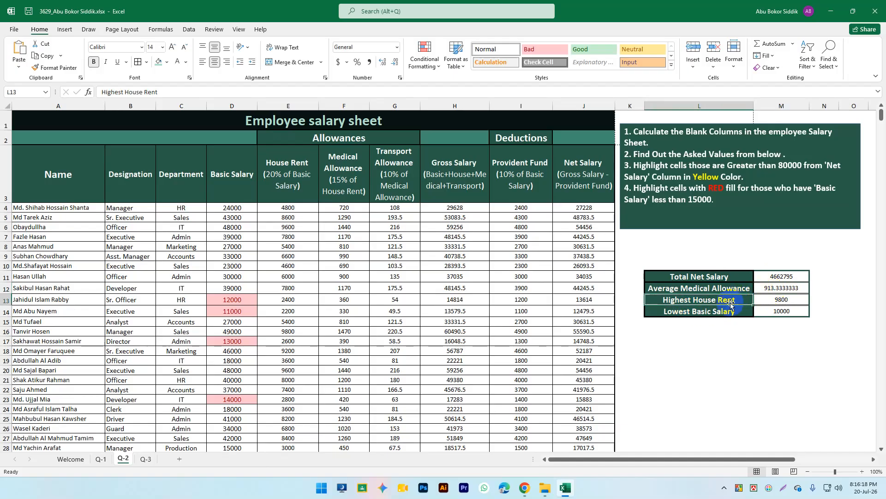
left_click(775, 312)
left_click(794, 376)
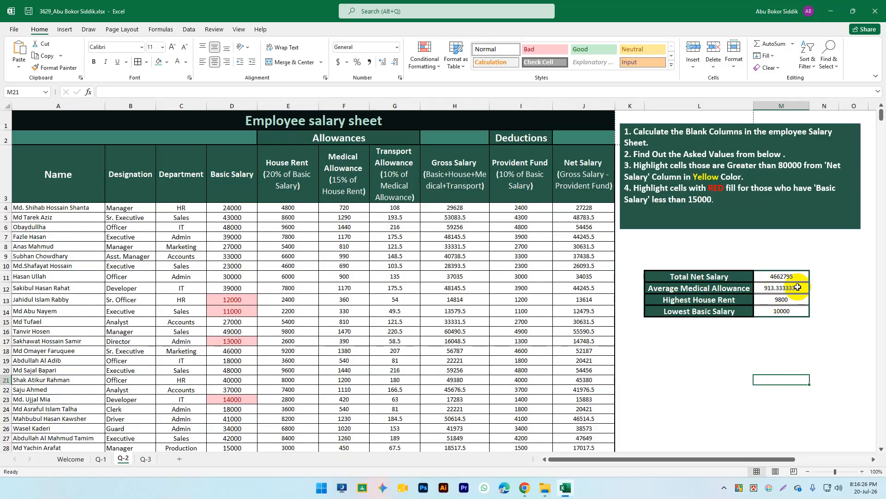
Step: Format M11:M14 as whole numbers (Average Medical Allowance 913), then go to the Q-3 sheet
left_click_drag(784, 276, 788, 305)
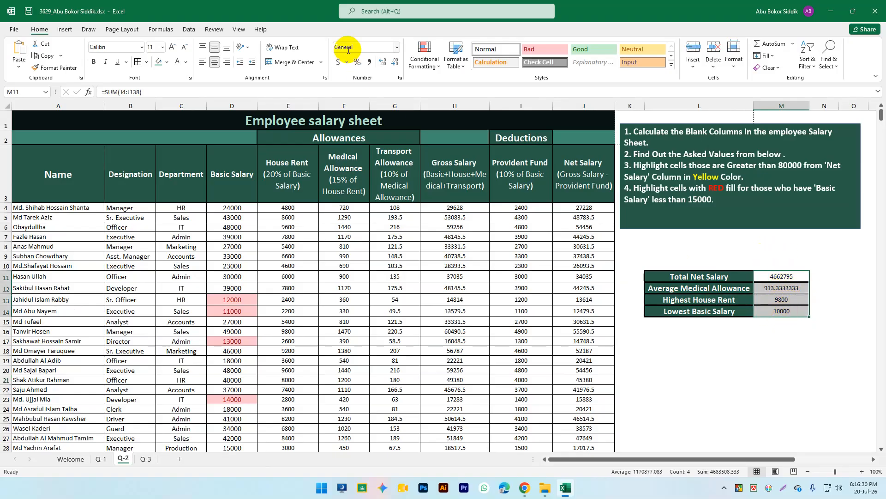
left_click(393, 64)
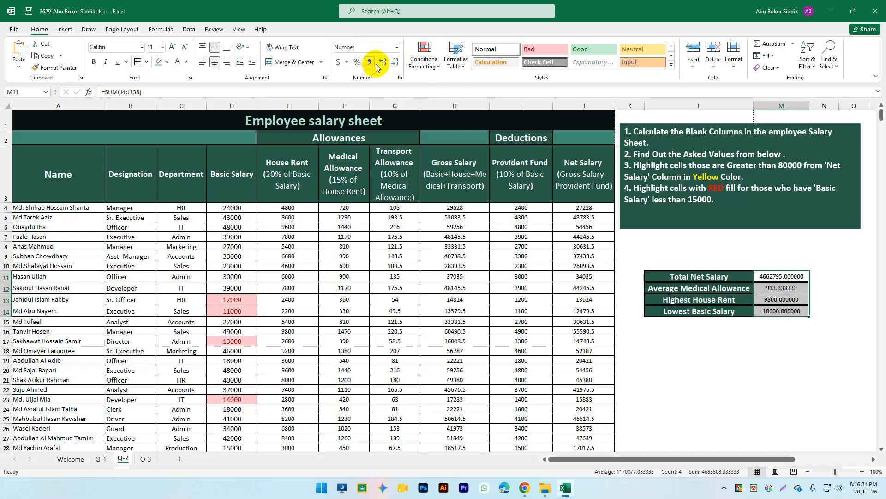
left_click(382, 66)
left_click(394, 63)
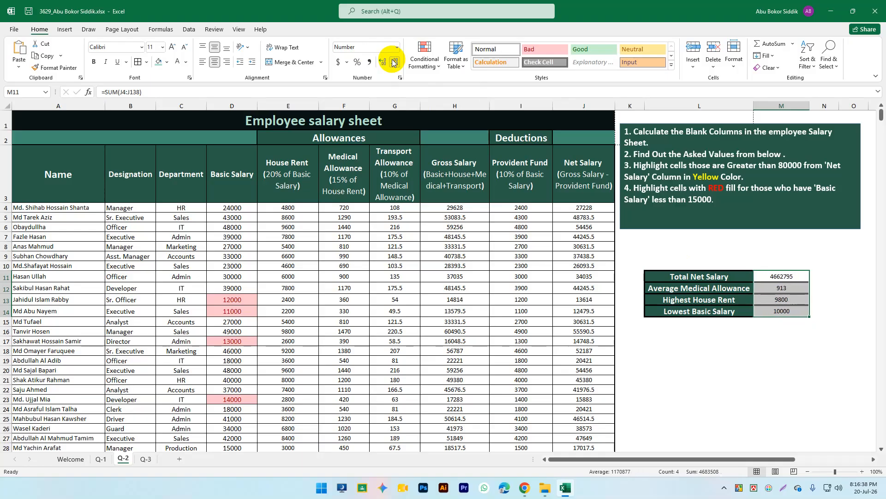
left_click(762, 352)
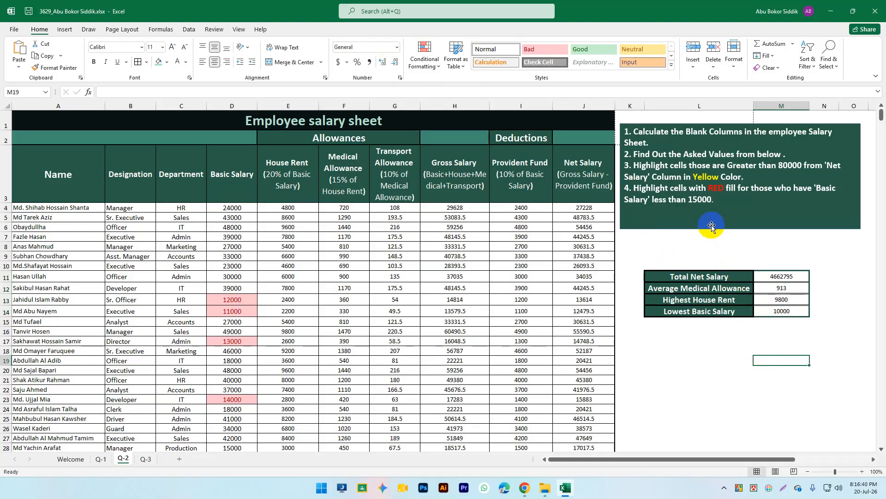
left_click(723, 255)
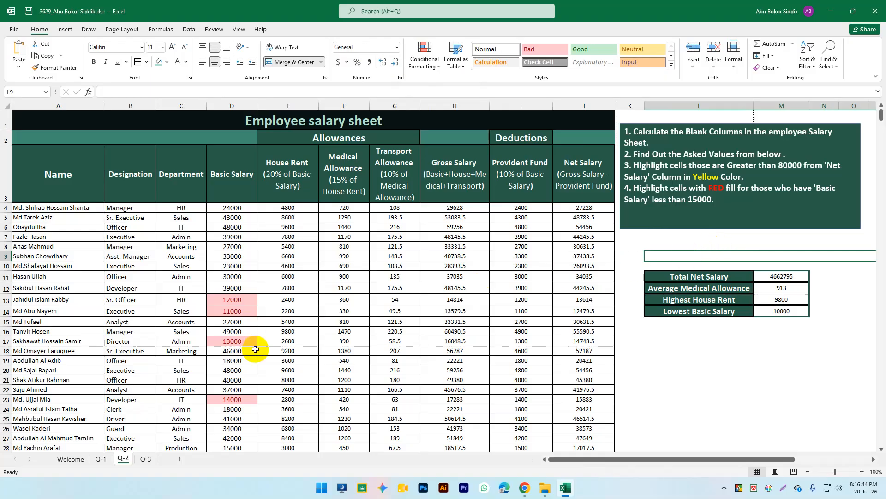
left_click(145, 459)
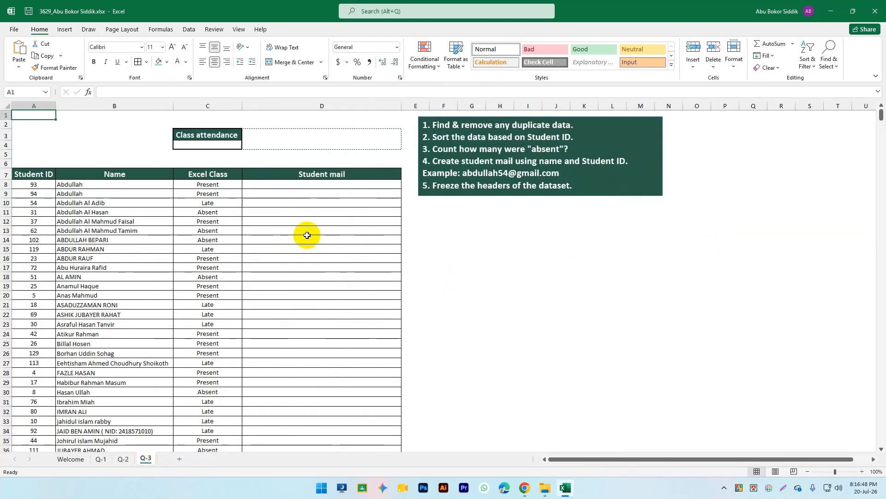
Step: Inspect the repeated Abdullah entries in the Name column and bring up the Data tools
left_click(551, 131)
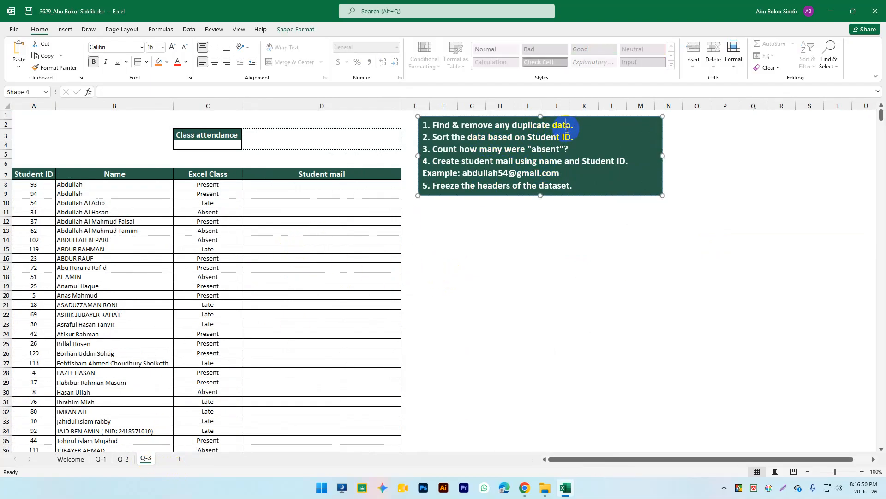
left_click(493, 234)
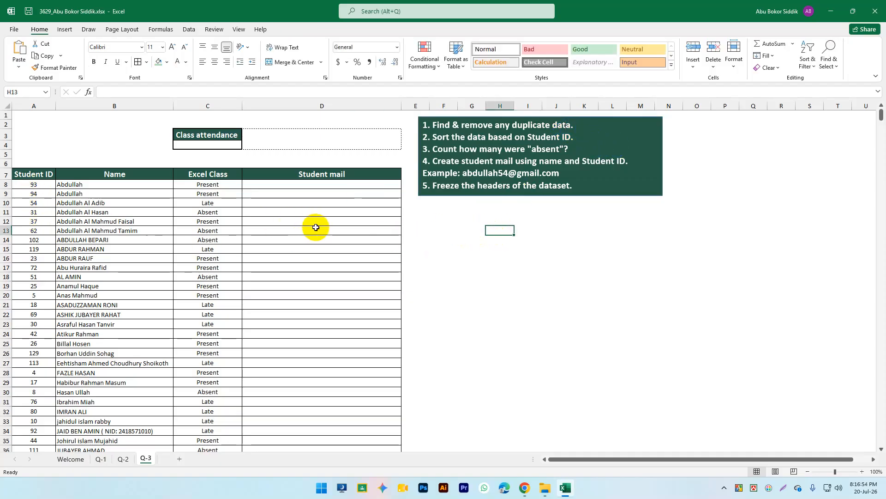
left_click(92, 186)
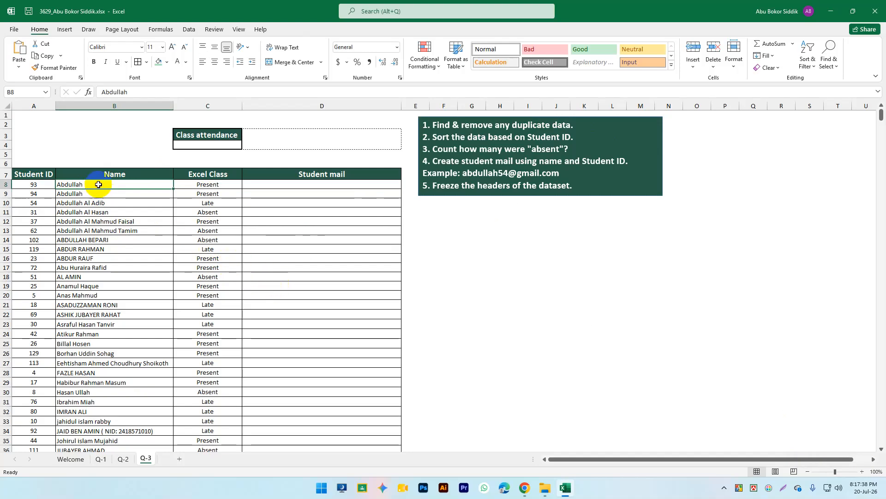
left_click(122, 202)
left_click(121, 212)
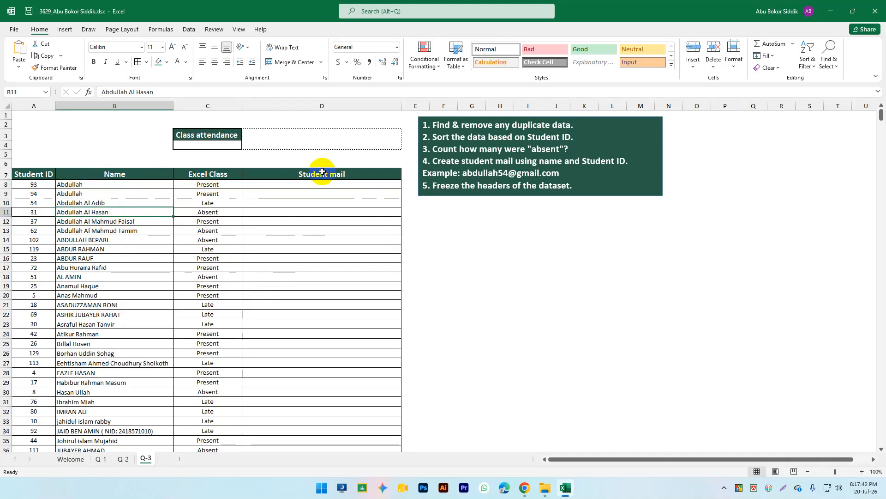
left_click(195, 28)
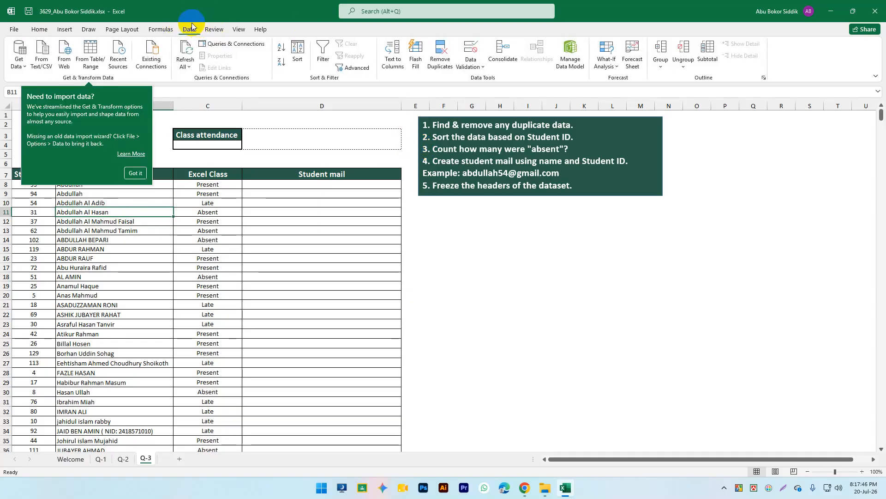
left_click(164, 29)
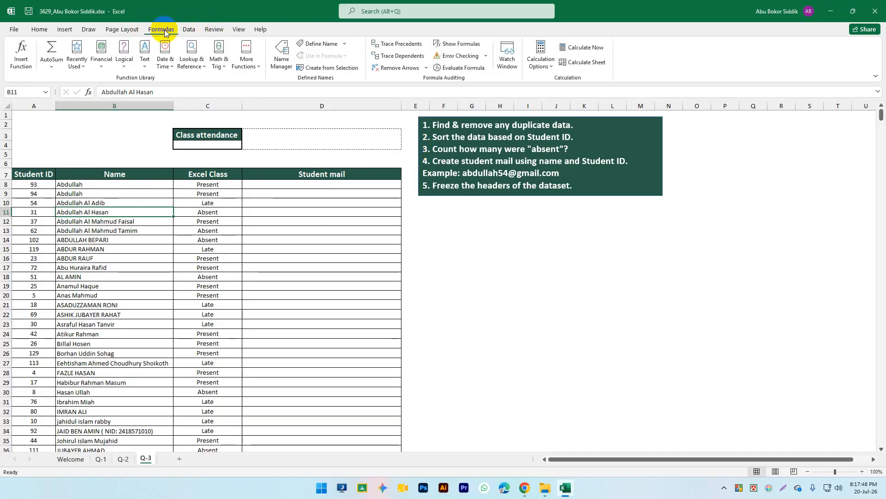
left_click(184, 31)
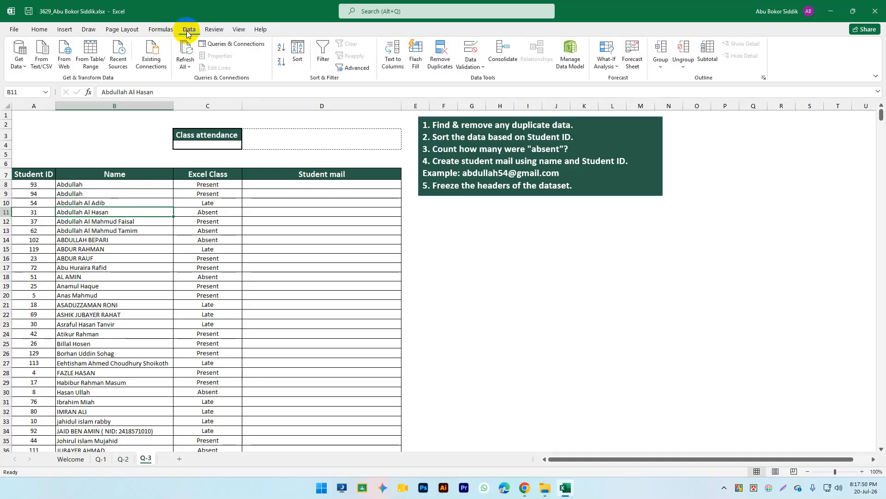
Step: Remove duplicates by Student ID only, clearing 6 rows and leaving 133 unique entries
left_click(437, 60)
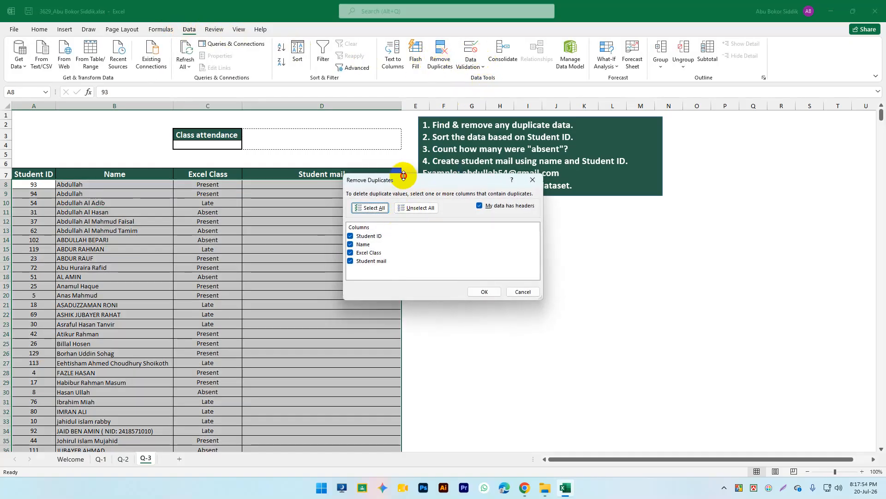
left_click_drag(453, 180, 538, 180)
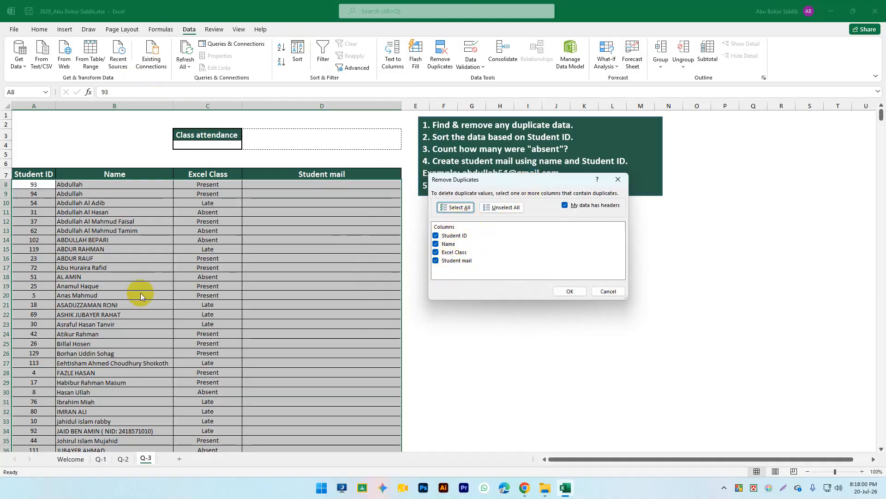
left_click(463, 250)
left_click(464, 260)
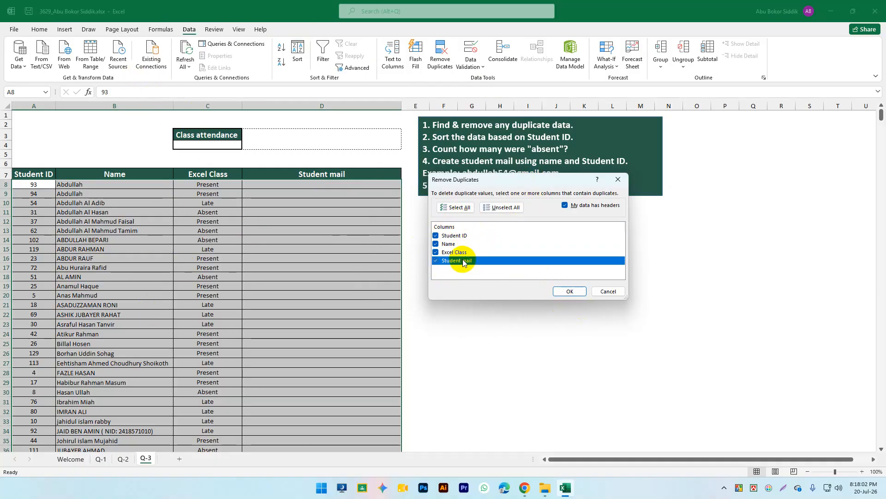
left_click(437, 253)
left_click(437, 260)
left_click(436, 250)
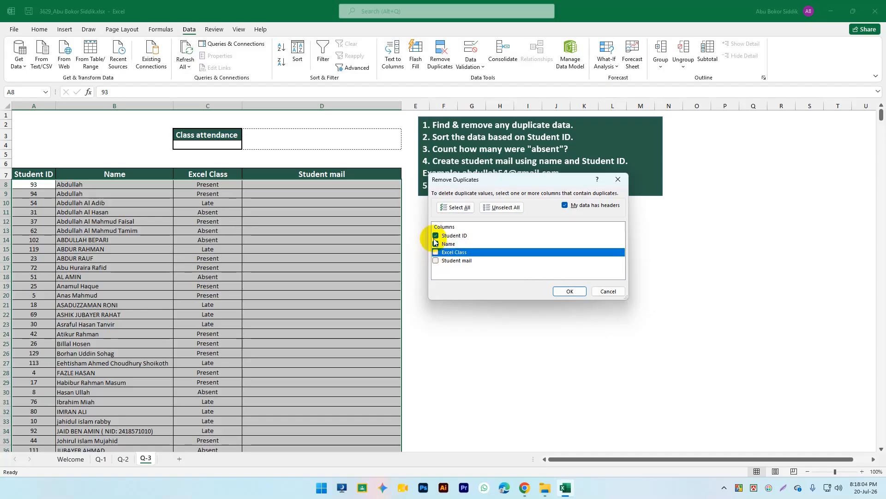
left_click(436, 244)
left_click(564, 290)
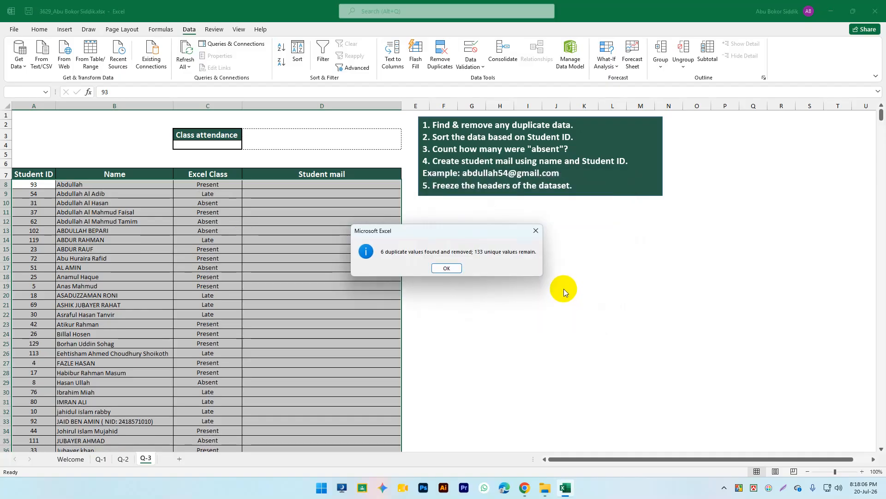
left_click(447, 269)
scroll(469, 262, "down", 20)
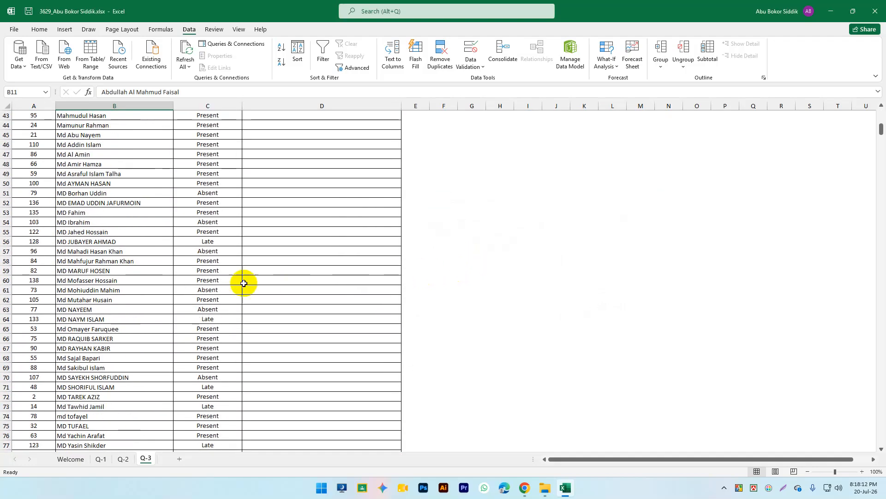
scroll(263, 271, "up", 20)
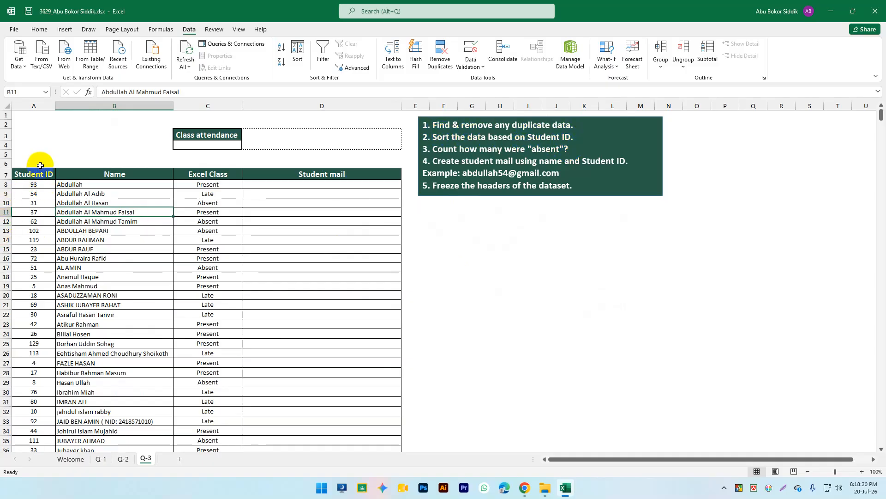
Step: Try sorting the Student ID column ascending on its own, then undo it
left_click(35, 106)
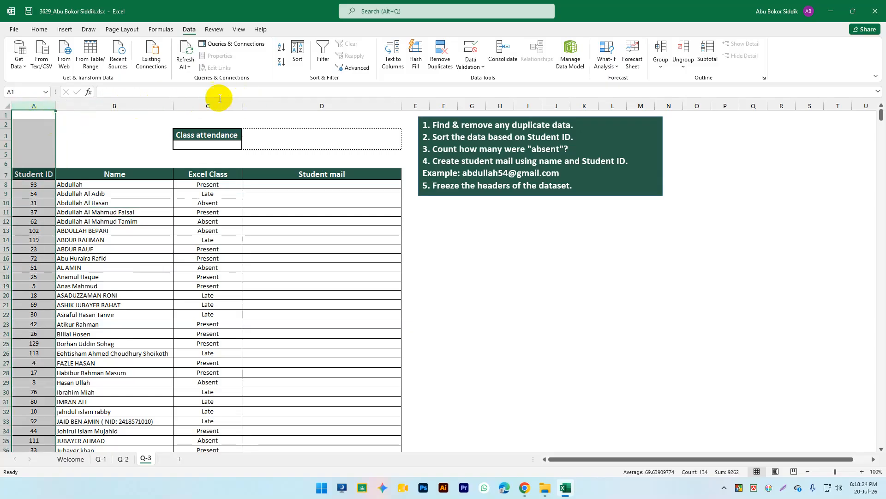
left_click(39, 28)
left_click(805, 59)
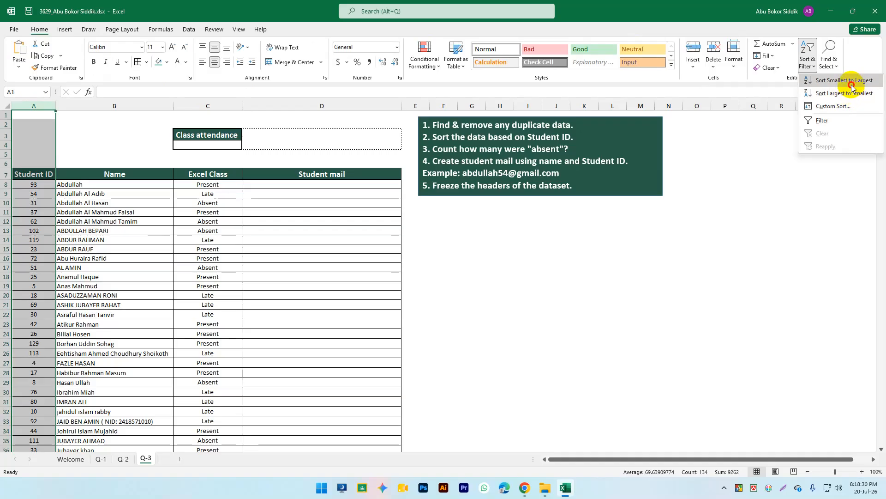
left_click(849, 80)
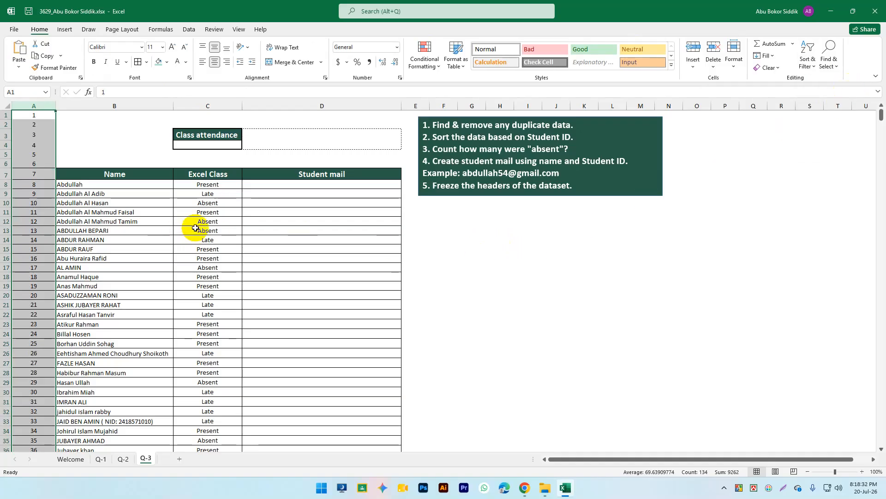
key("ctrl+z")
Step: Sort A8:A140 smallest to largest, expanding the selection to keep names and status aligned
left_click(40, 185)
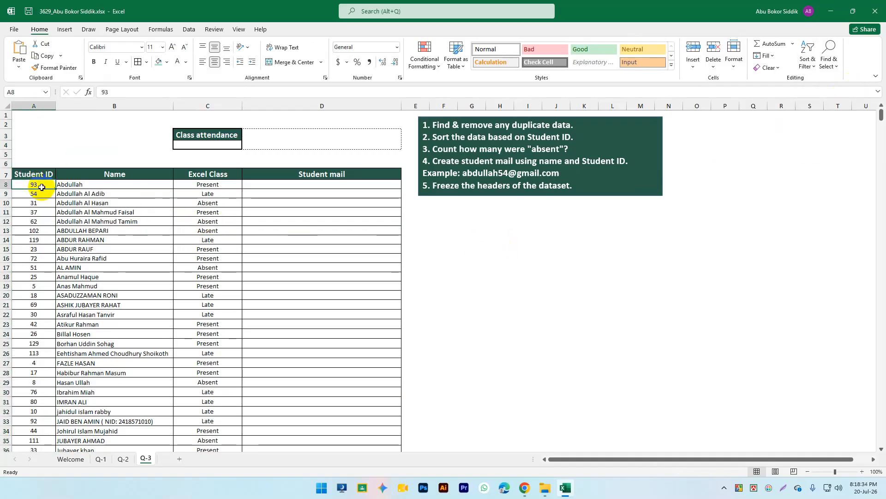
key("ctrl+shift+Down")
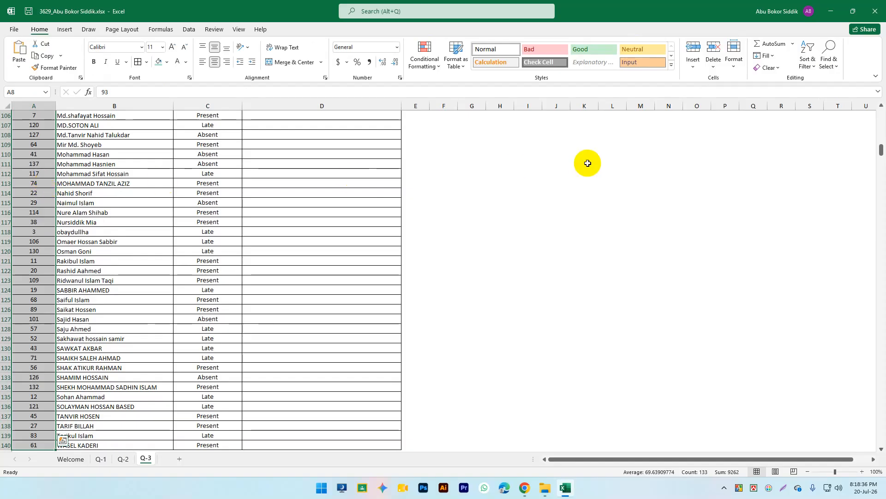
left_click(808, 58)
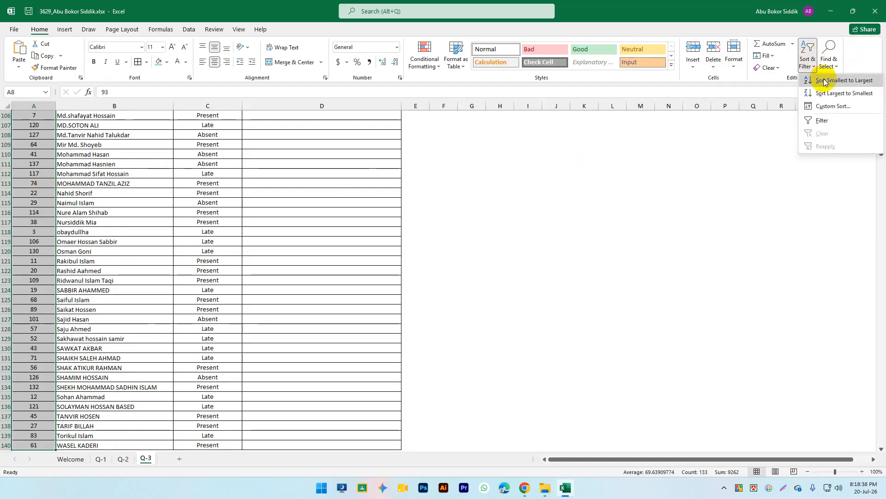
left_click(840, 81)
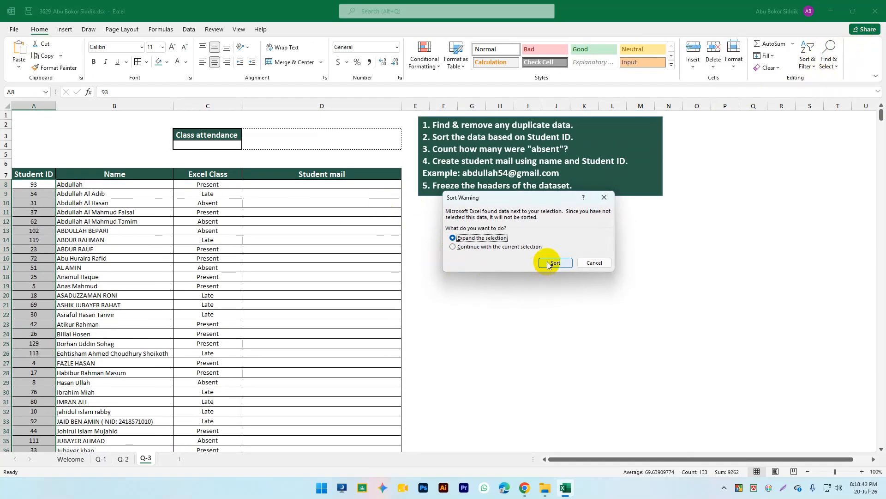
left_click(547, 262)
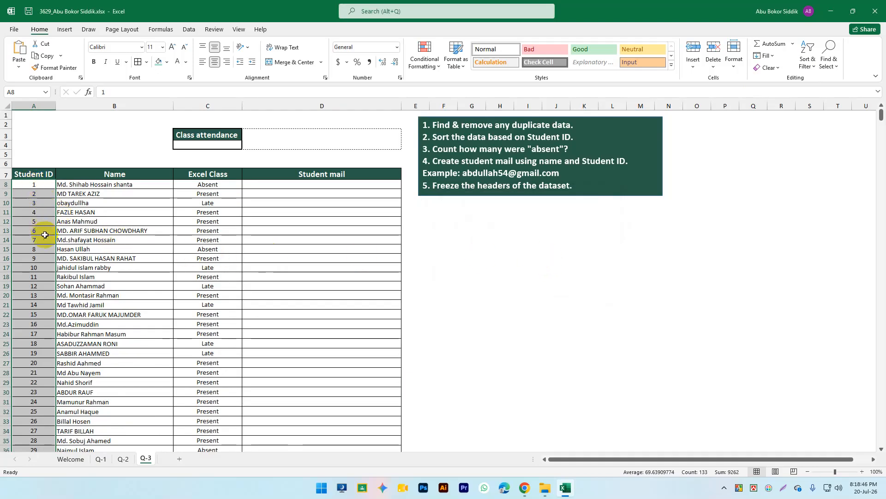
scroll(46, 234, "down", 12)
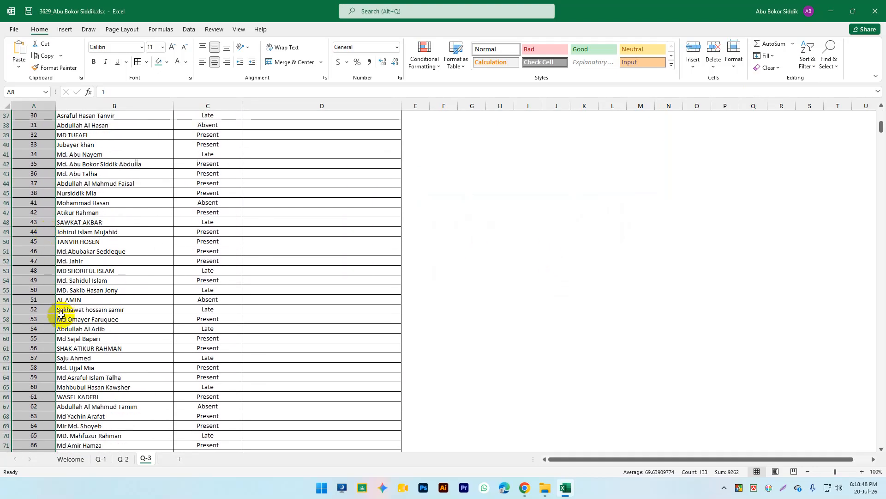
scroll(50, 317, "down", 1)
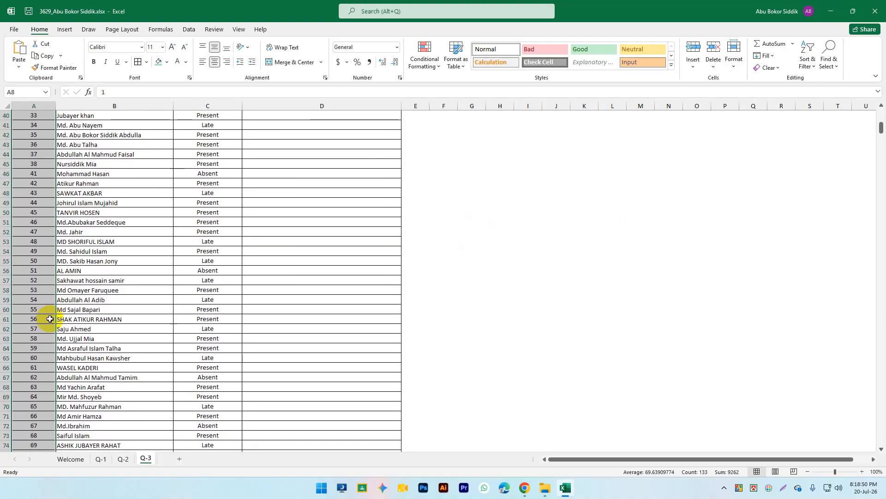
left_click(103, 302)
scroll(189, 300, "up", 13)
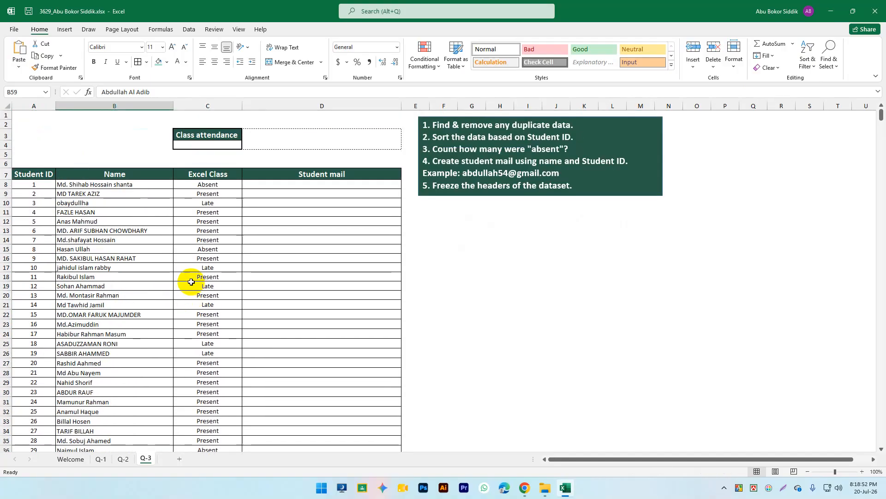
left_click(230, 212)
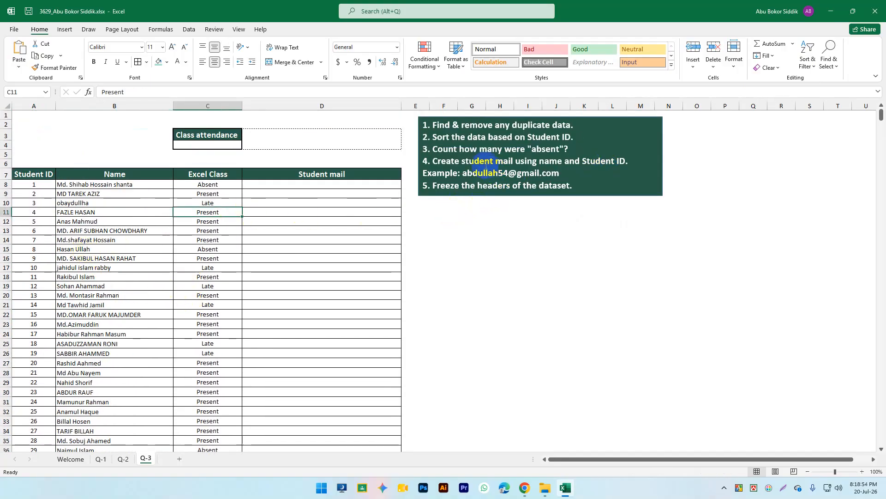
Step: Start a COUNTIF formula in C4 over the range C8:C140
left_click(560, 149)
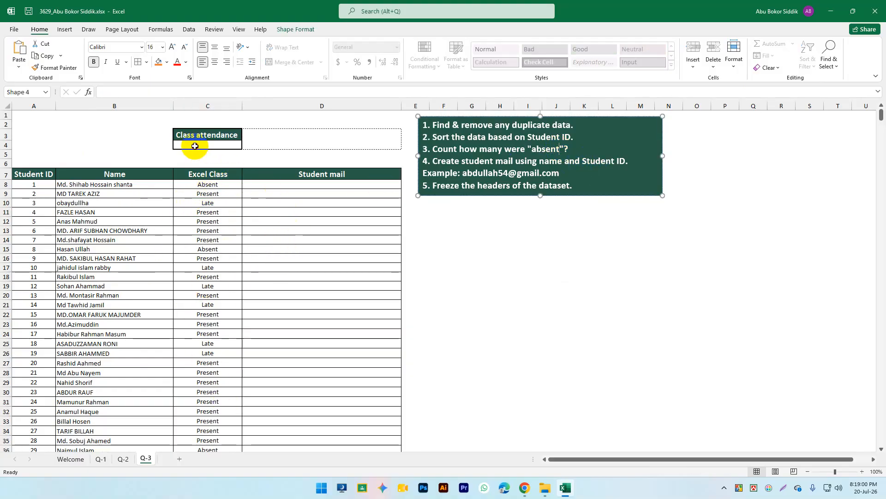
double_click(195, 145)
type("=count")
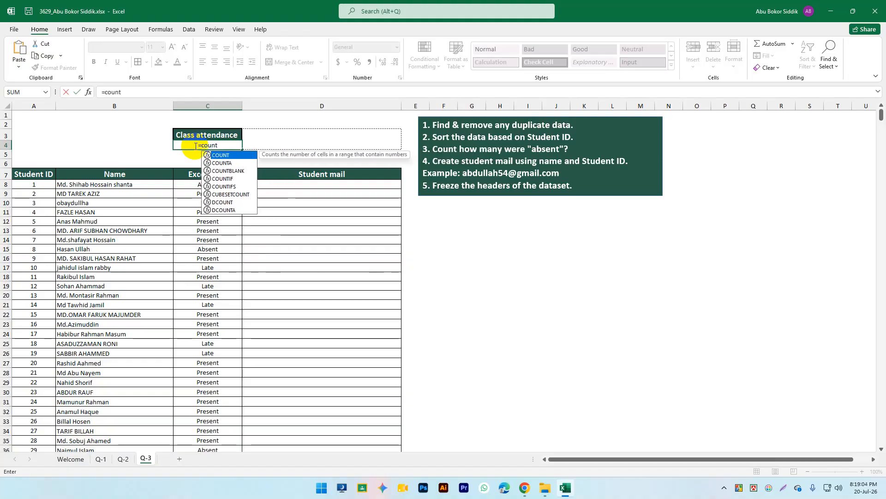
type("if")
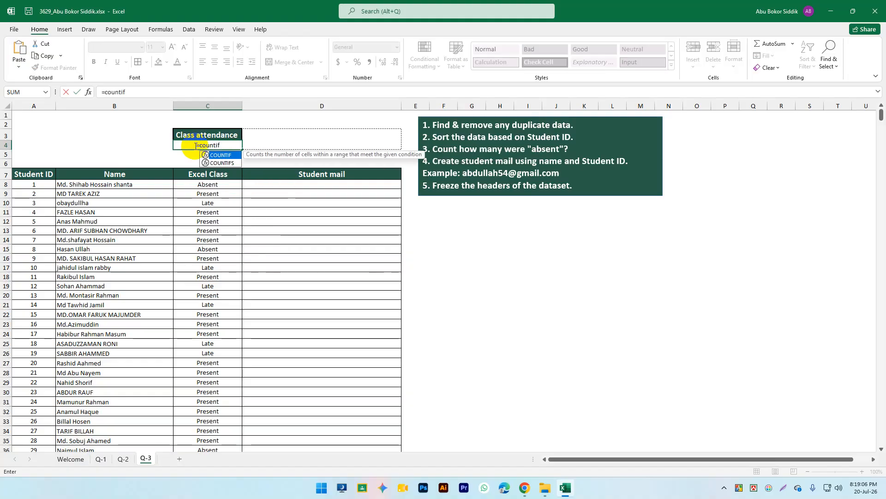
type("(")
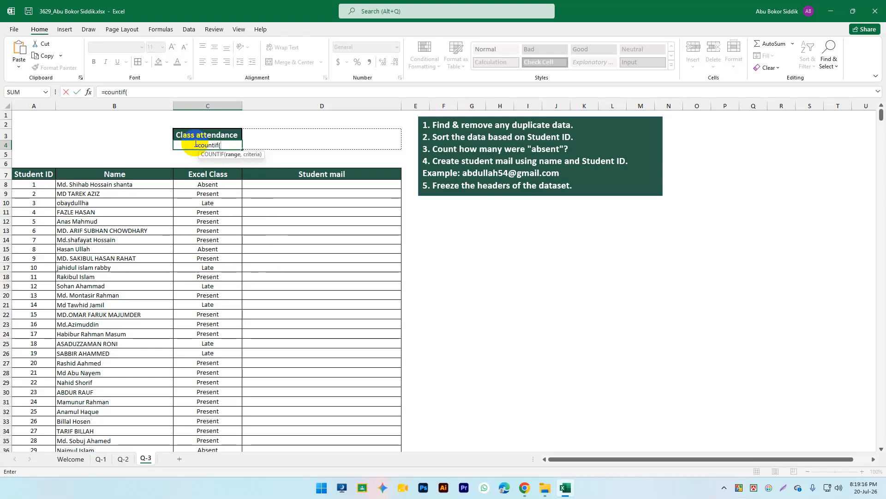
left_click(226, 185)
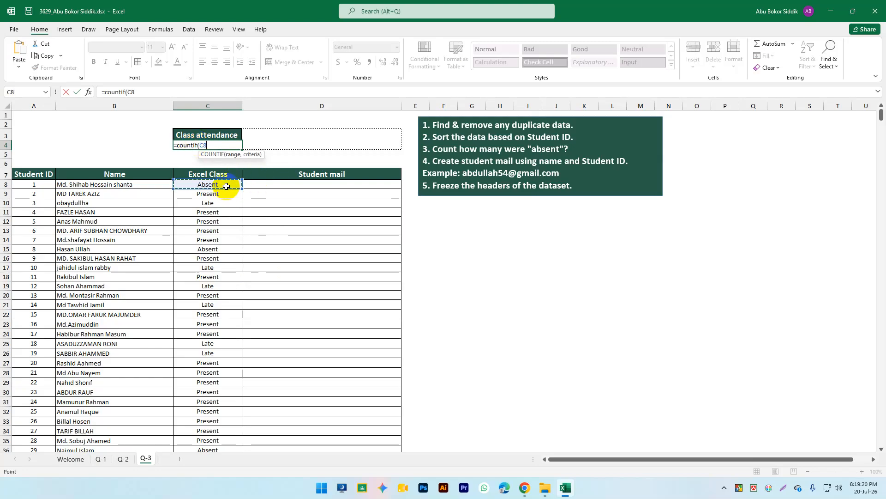
key("ctrl+shift+Down")
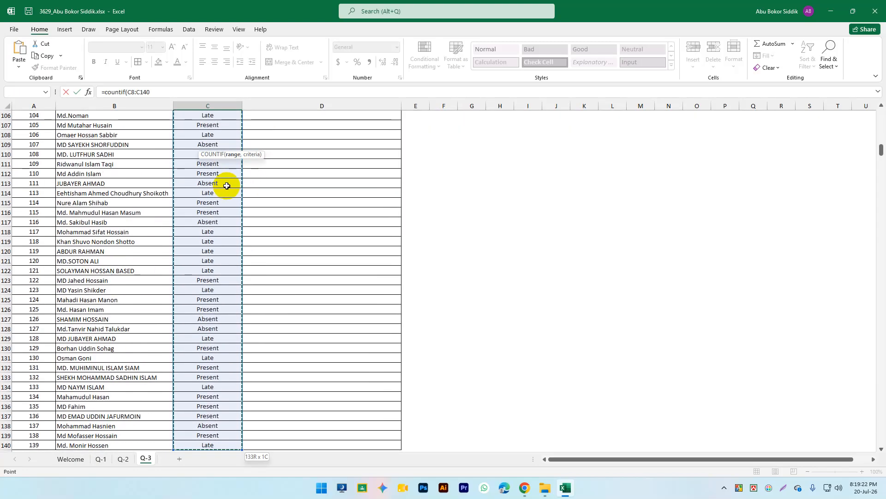
type(",")
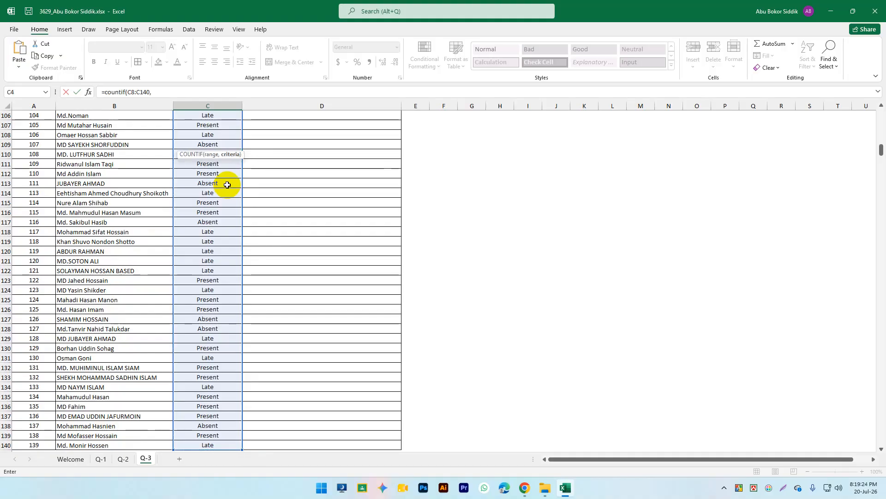
scroll(231, 175, "up", 20)
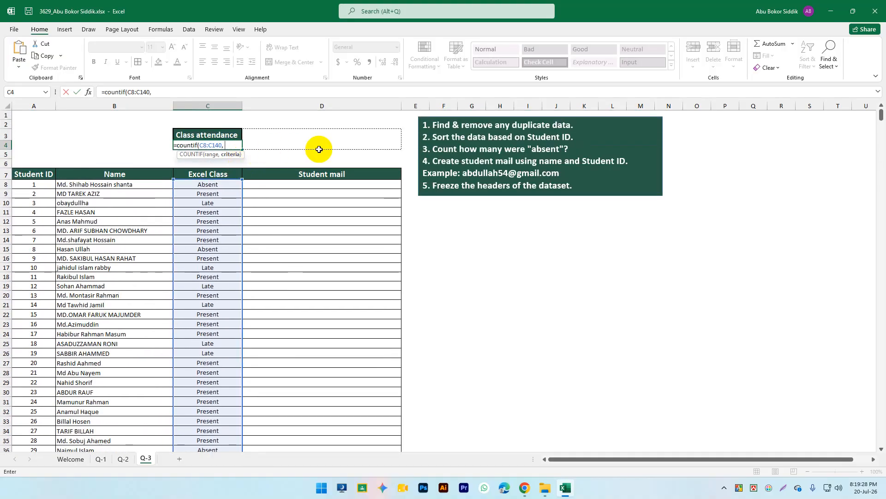
type("\"")
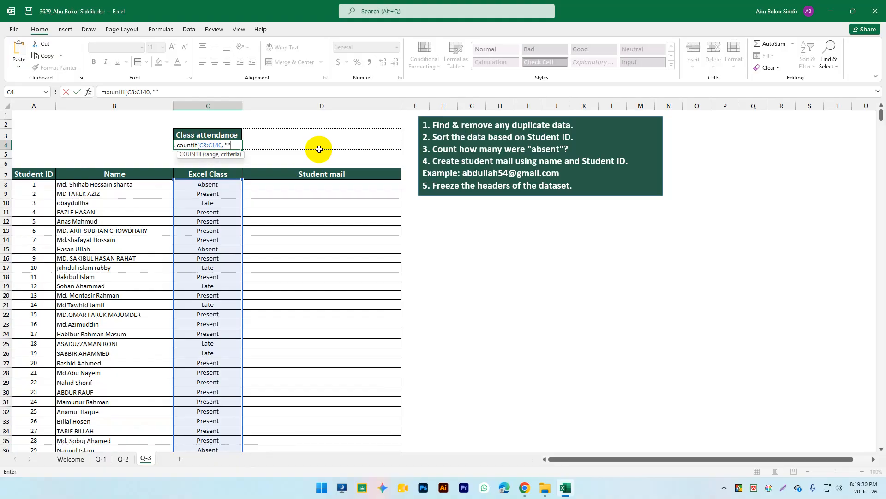
key("Left")
key("Right")
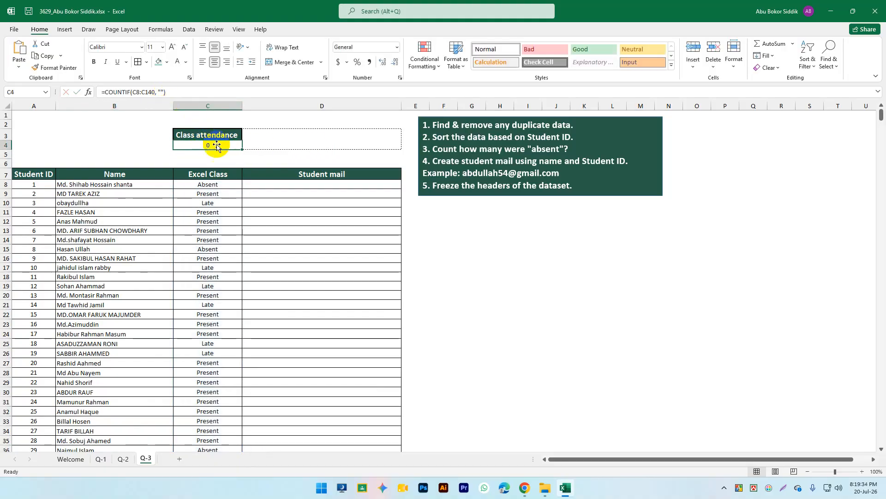
Step: Complete C4 as =COUNTIF(C8:C140, "Absent"), showing 22 absent students
double_click(224, 145)
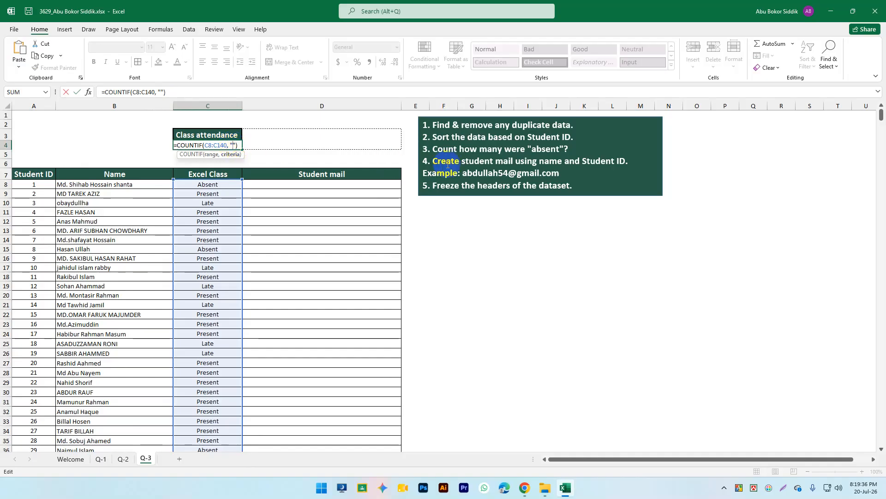
type("Absent")
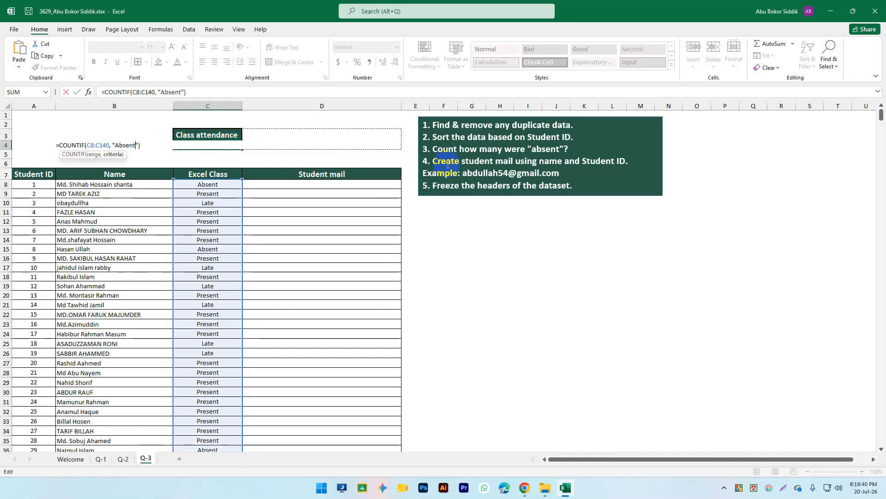
key("Return")
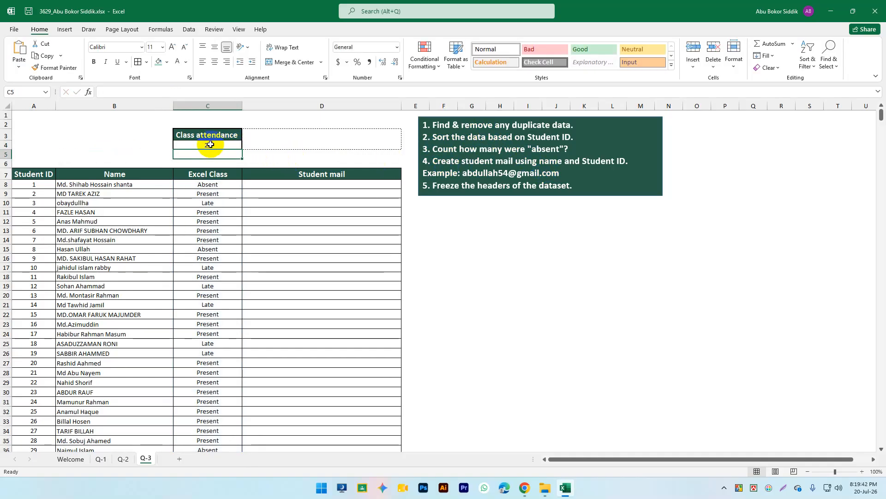
left_click(210, 145)
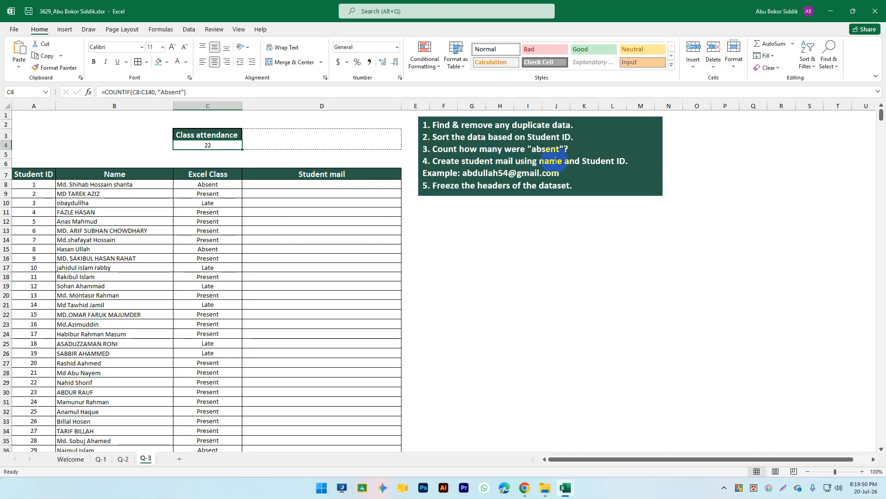
left_click(625, 160)
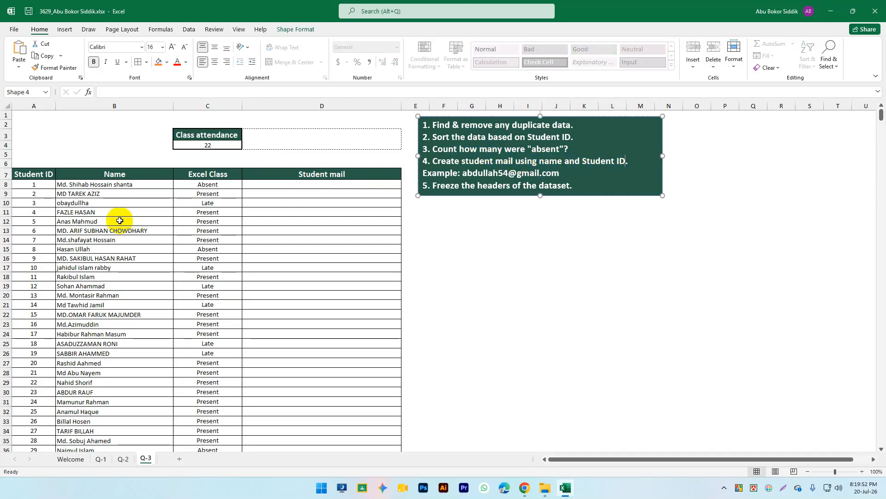
left_click(67, 192)
left_click_drag(34, 183, 37, 260)
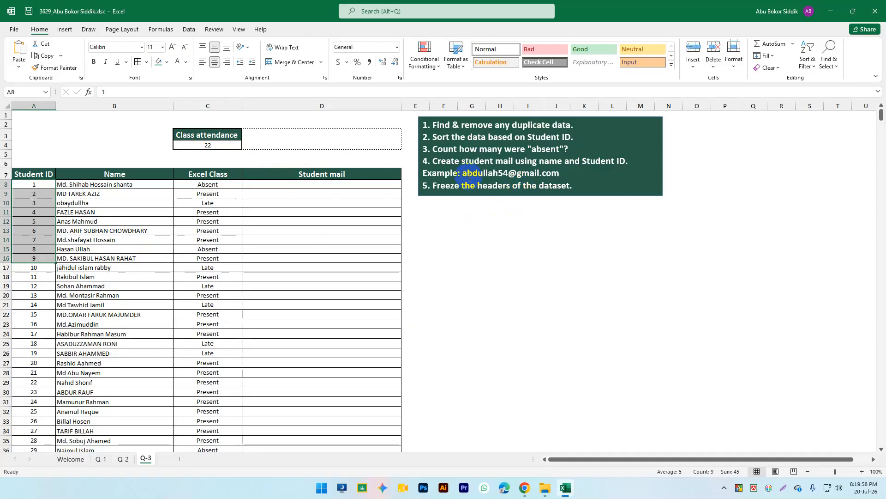
left_click(489, 173)
double_click(489, 173)
left_click(508, 173)
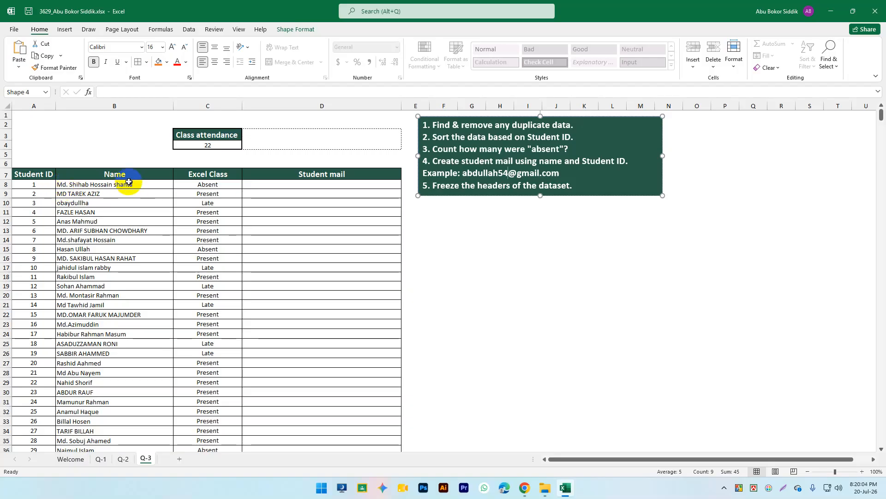
scroll(164, 325, "down", 19)
scroll(108, 330, "down", 2)
scroll(109, 324, "up", 4)
scroll(39, 258, "up", 2)
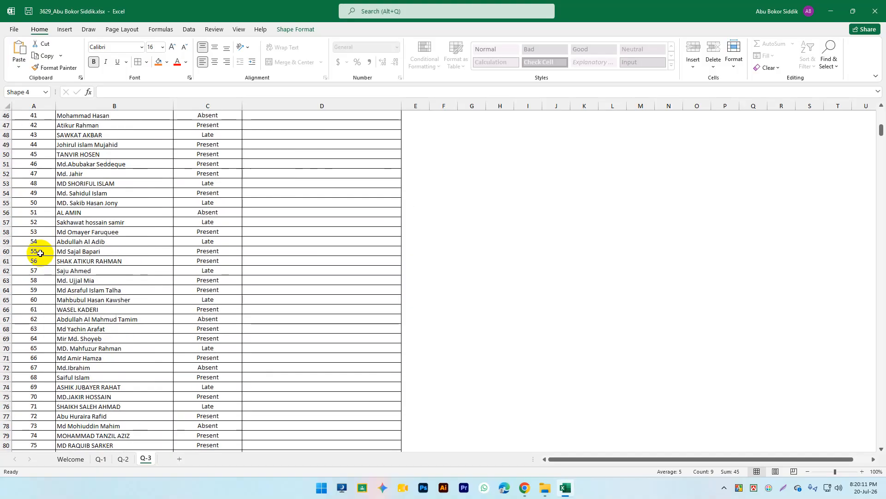
left_click(119, 238)
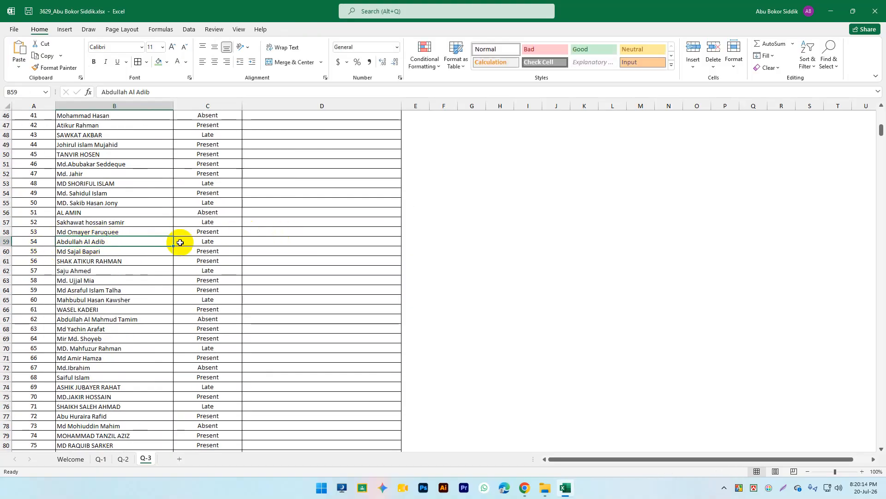
double_click(74, 242)
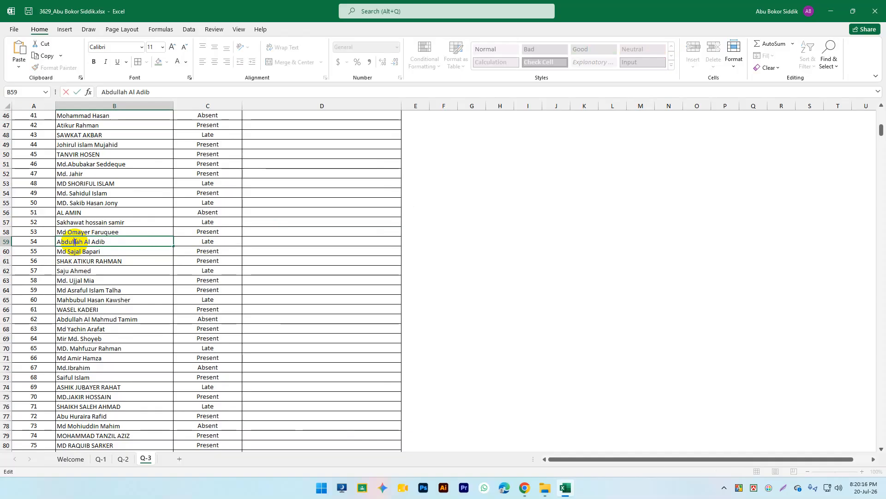
double_click(72, 241)
left_click(84, 240)
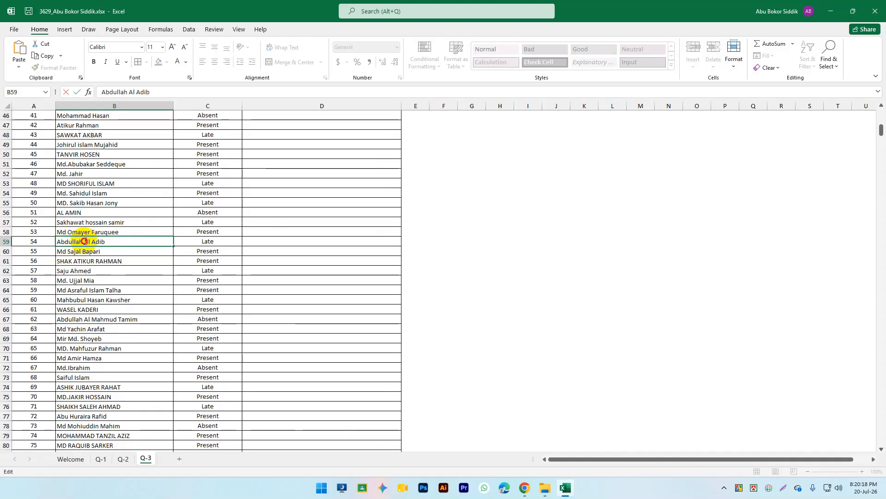
double_click(72, 241)
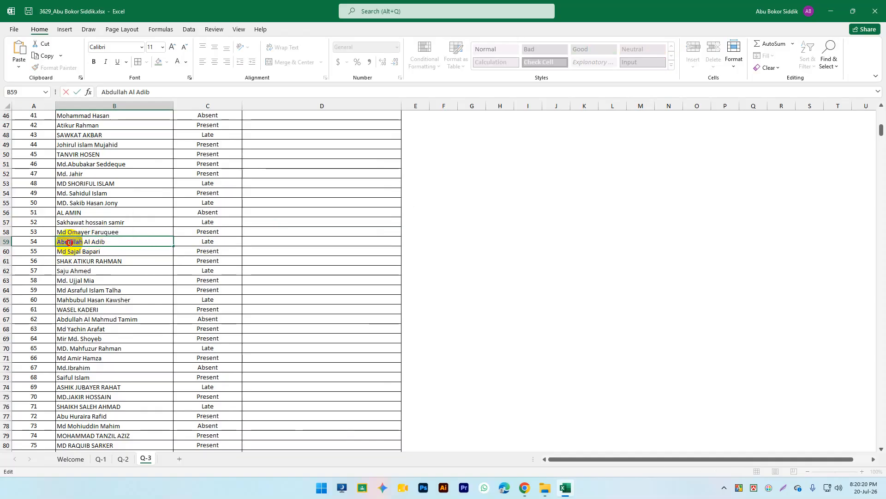
left_click(42, 242)
left_click(79, 241)
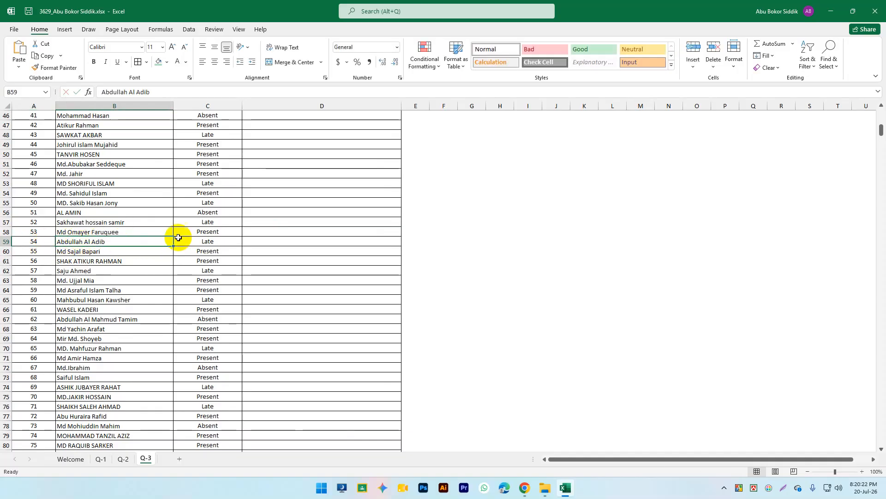
left_click(261, 241)
double_click(260, 242)
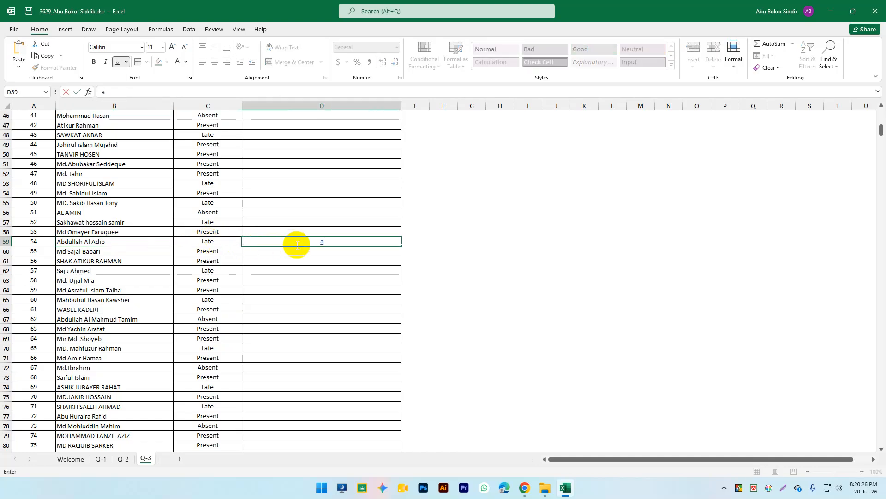
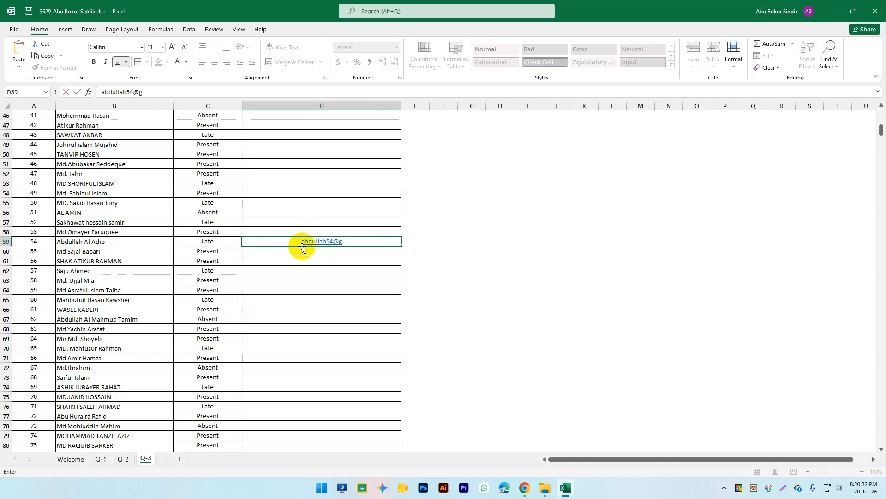
Step: Enter a sample first-name-plus-ID Gmail address in D59 and Flash Fill the column, filling 132 cells
key("Return")
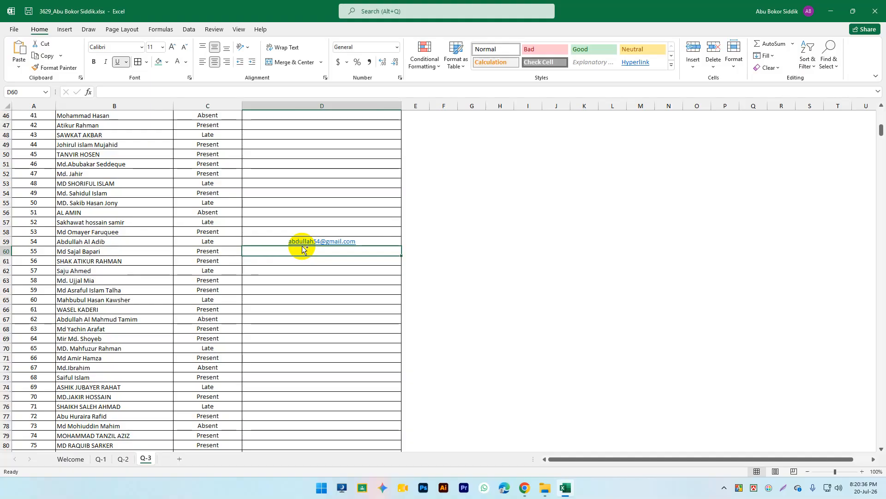
key("ctrl+e")
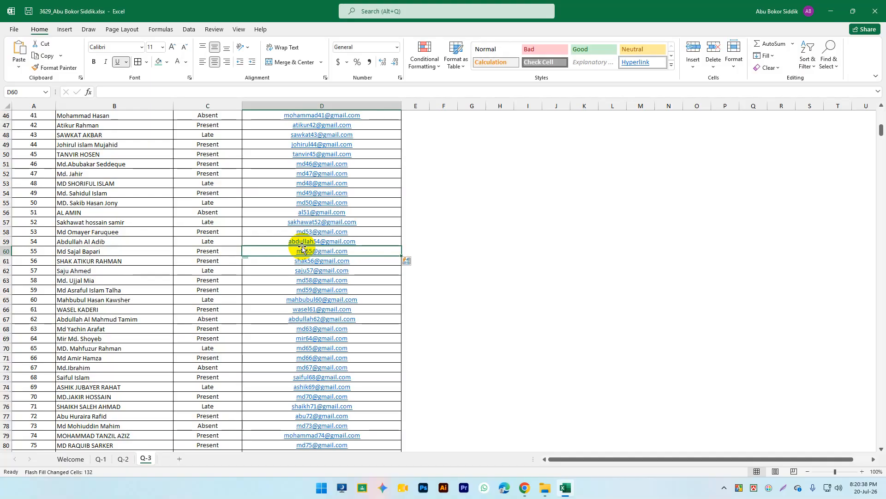
scroll(325, 225, "up", 15)
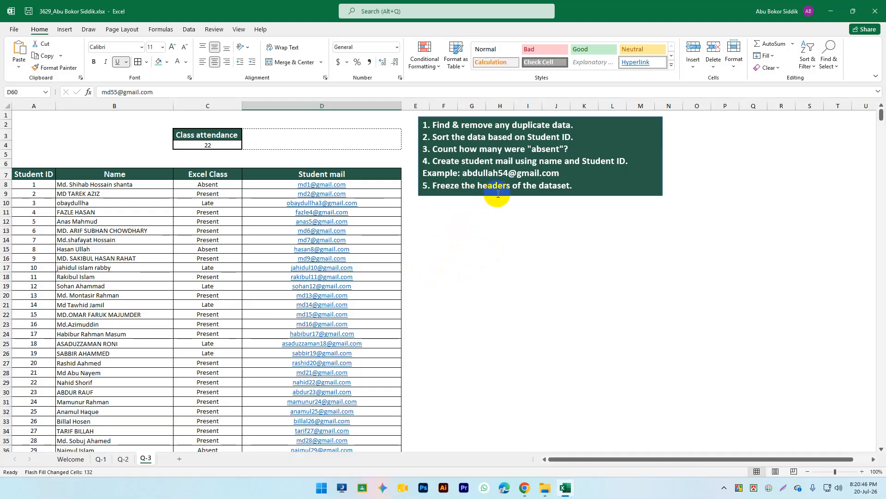
left_click(582, 184)
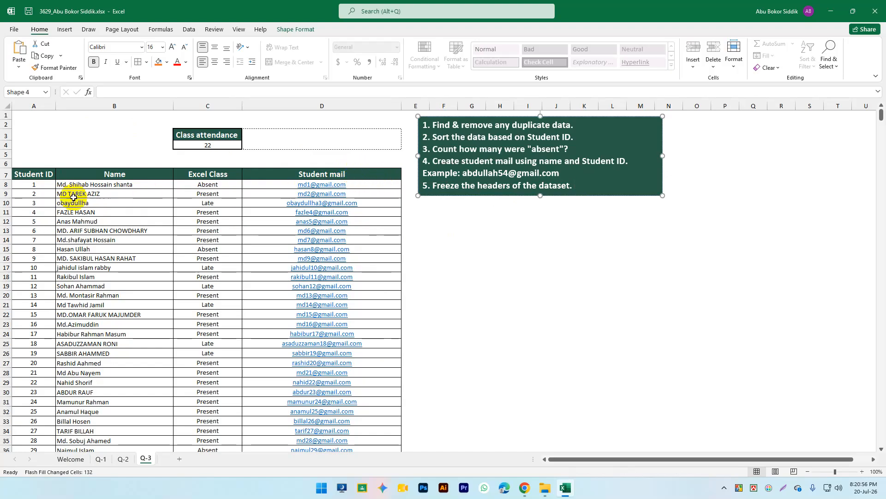
Step: Select row 8 and freeze panes so rows 1–7 stay visible while scrolling
left_click(29, 174)
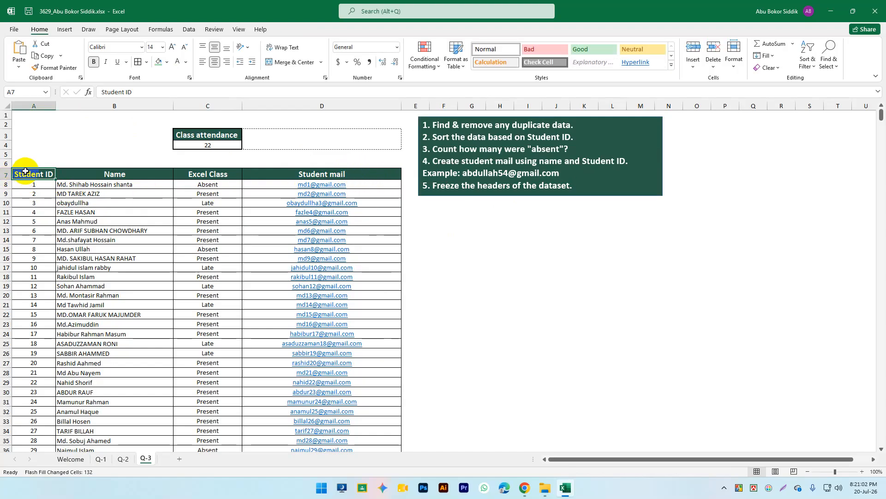
left_click(24, 184)
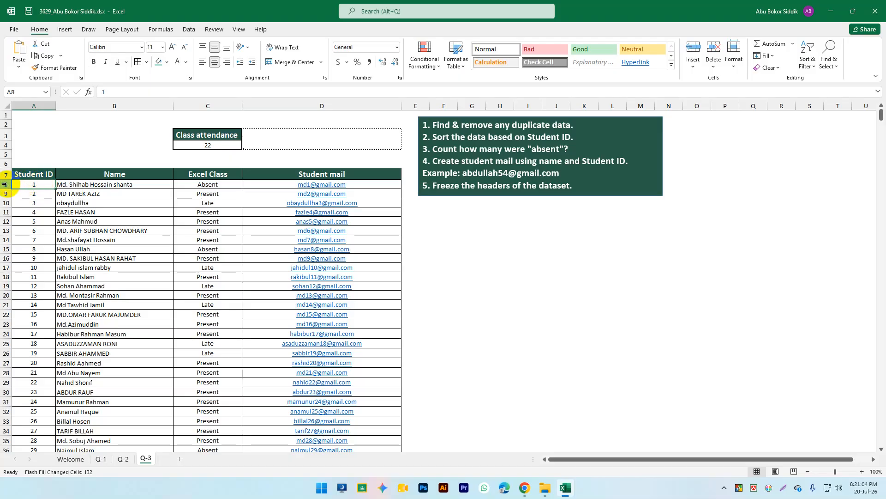
left_click(4, 184)
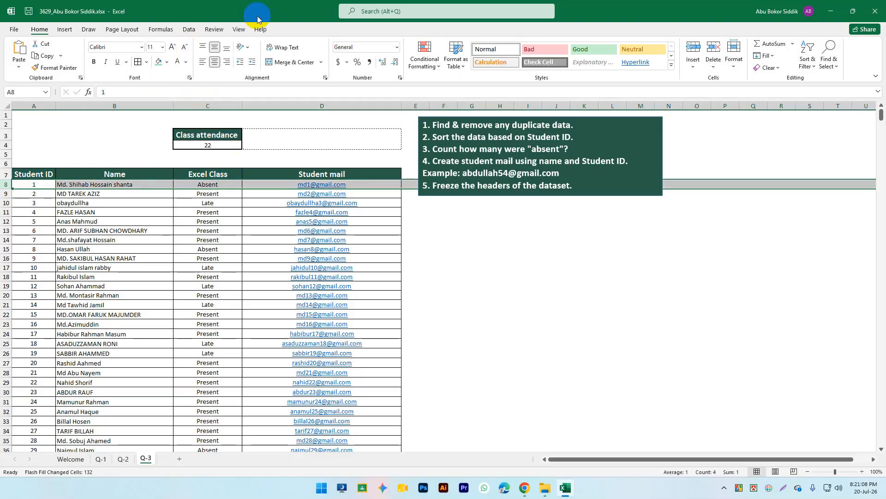
left_click(236, 29)
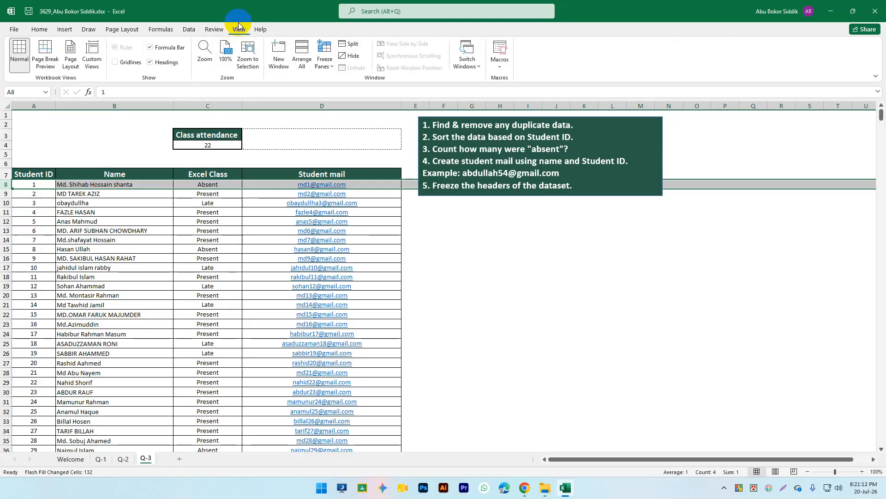
left_click(323, 64)
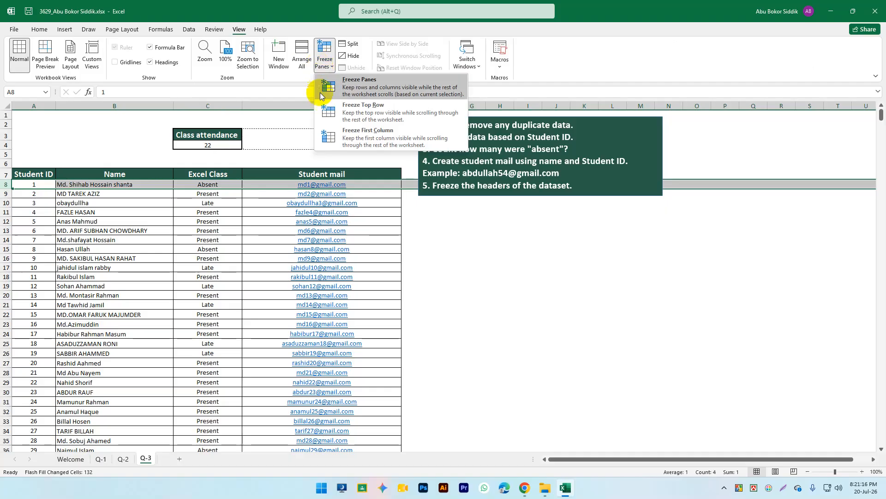
left_click(360, 88)
scroll(343, 217, "down", 7)
scroll(343, 217, "up", 7)
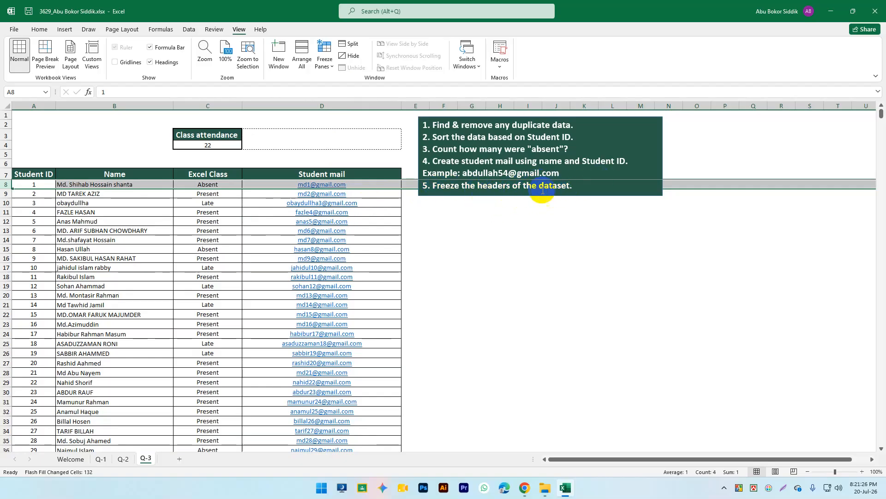
scroll(439, 247, "down", 12)
scroll(431, 239, "up", 11)
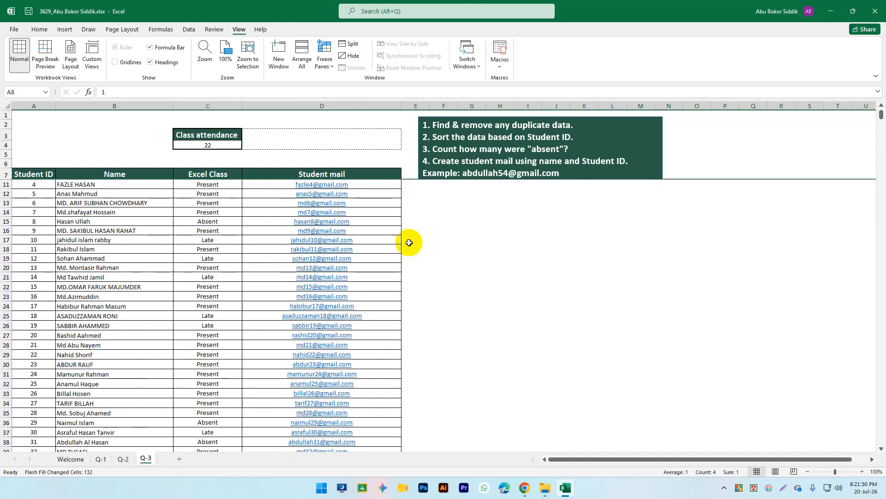
scroll(412, 246, "up", 1)
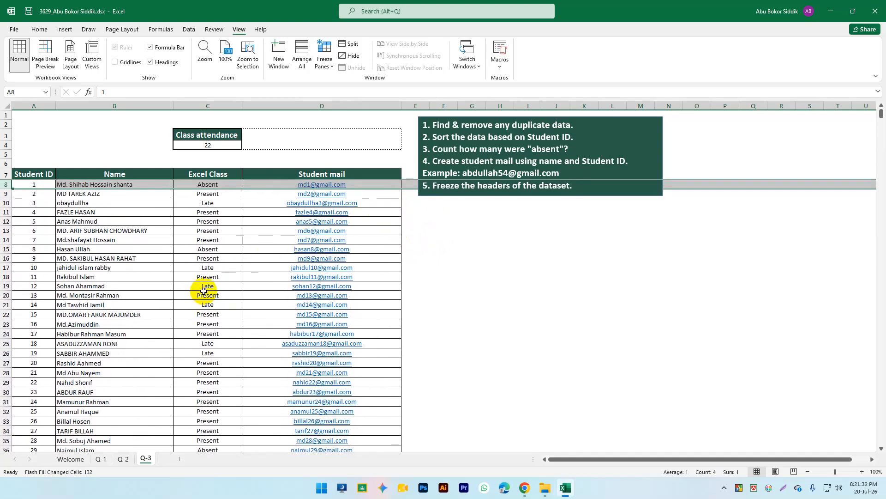